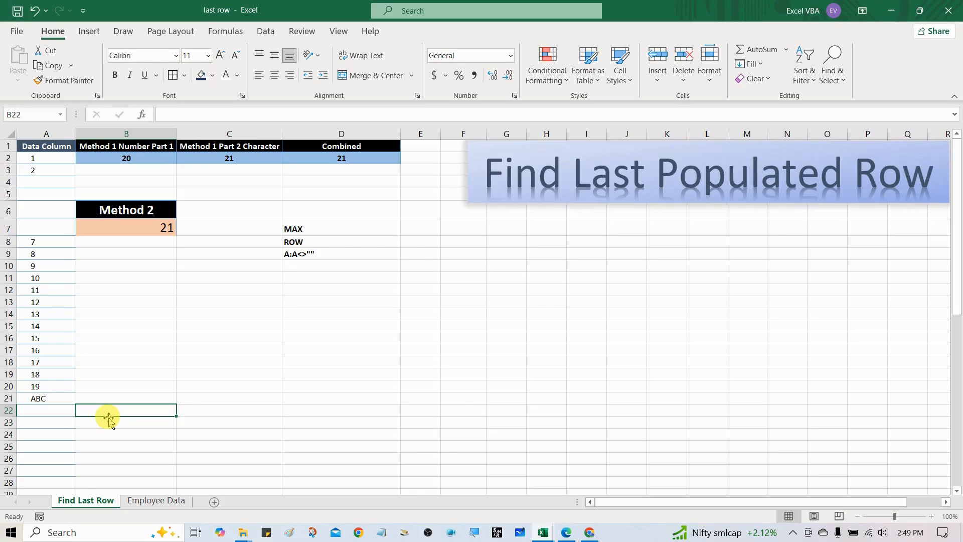
On the Employee Data sheet, enter the heading "Formulas to be used" in cell F4.
click(168, 501)
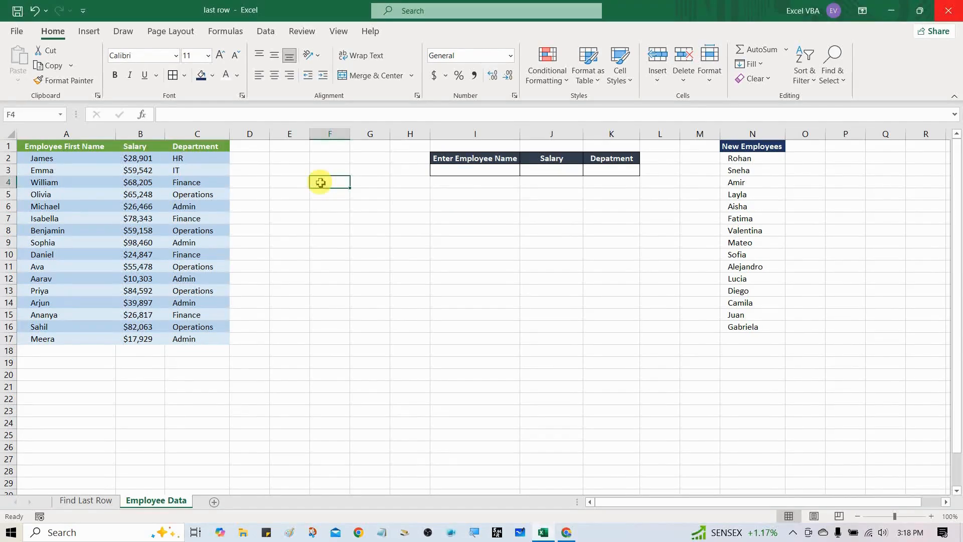
text(FO)
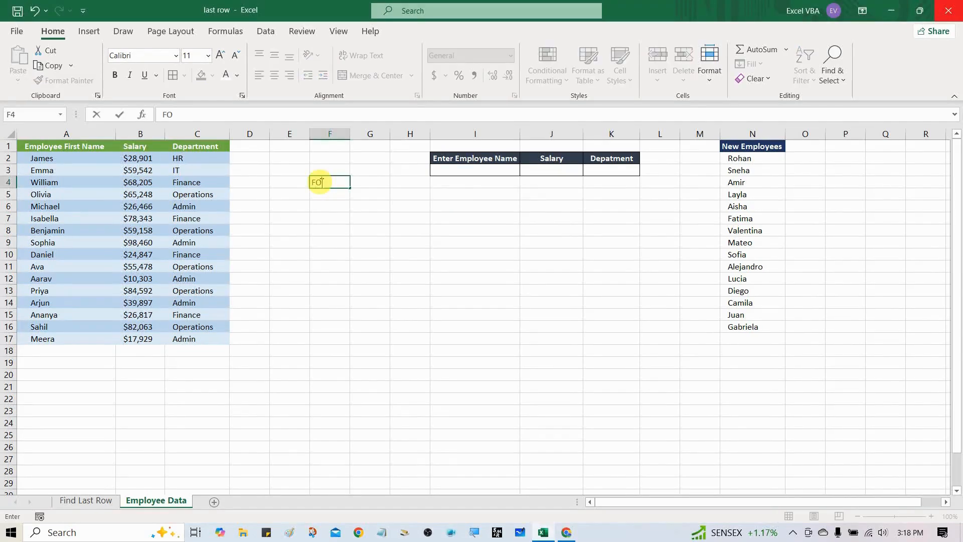
text(rmulas to be )
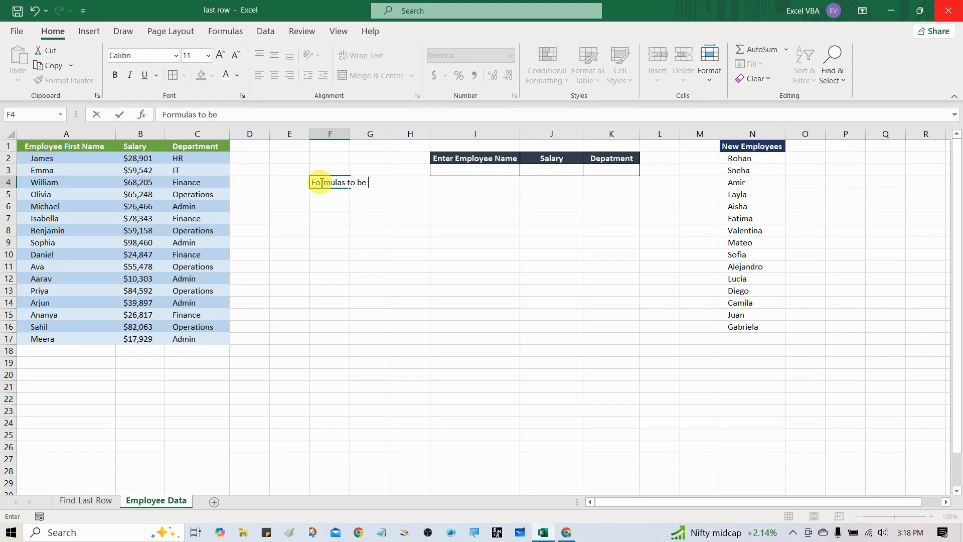
text(used)
key(Return)
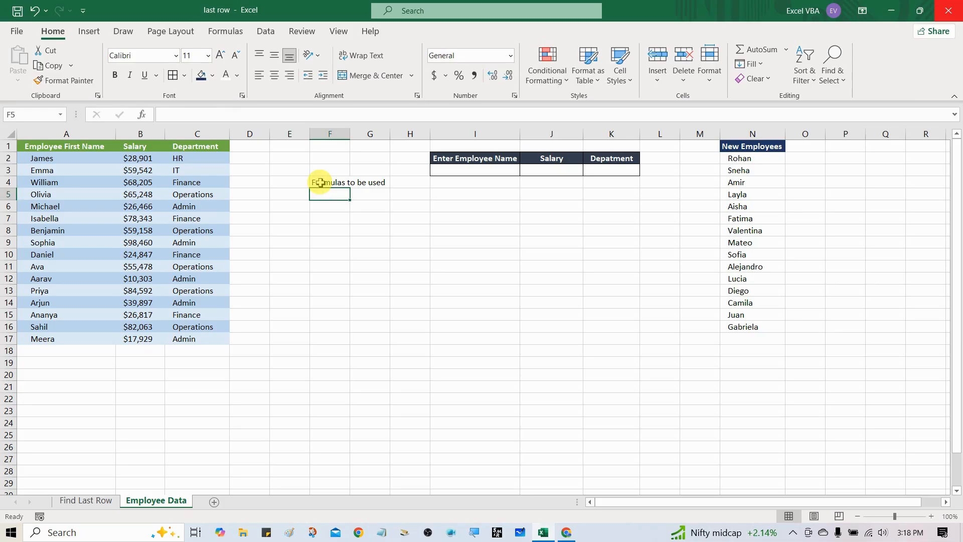
List the function names Indirect, Max and Row in cells F5 to F7 below the heading.
text(Indirect)
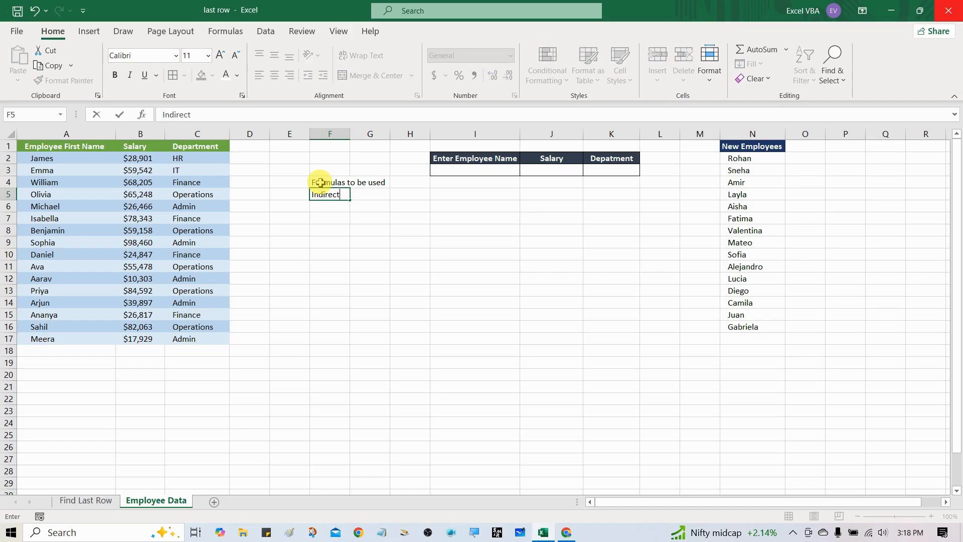
key(Return)
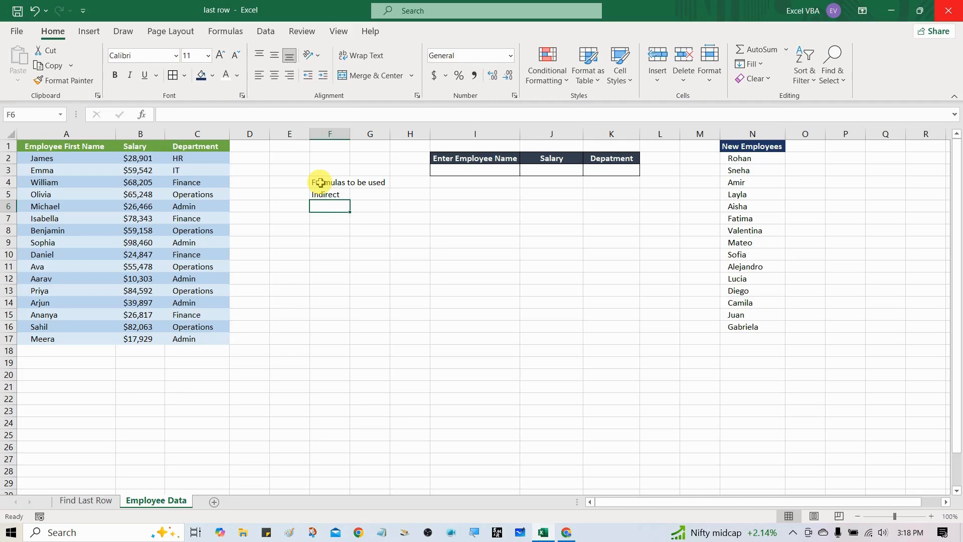
text(Max)
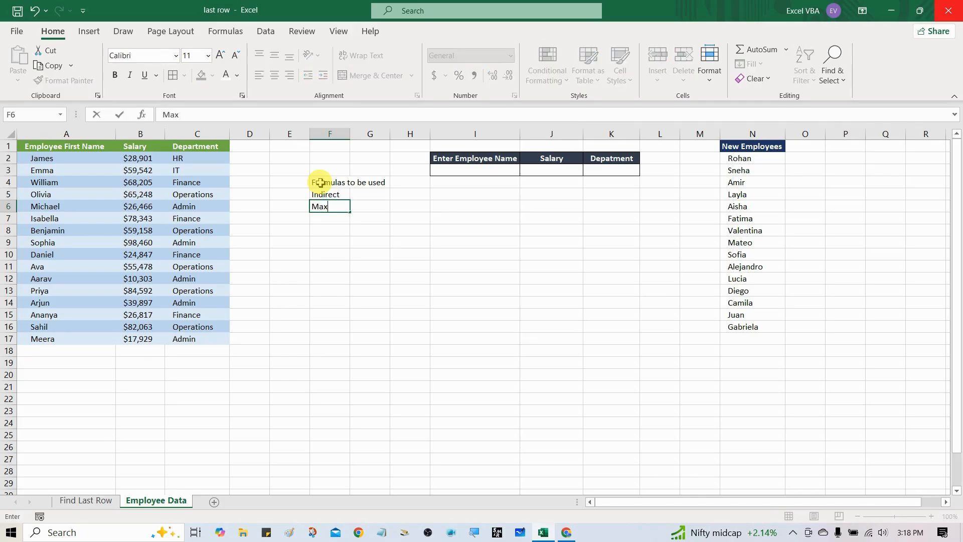
key(Return)
text(Row)
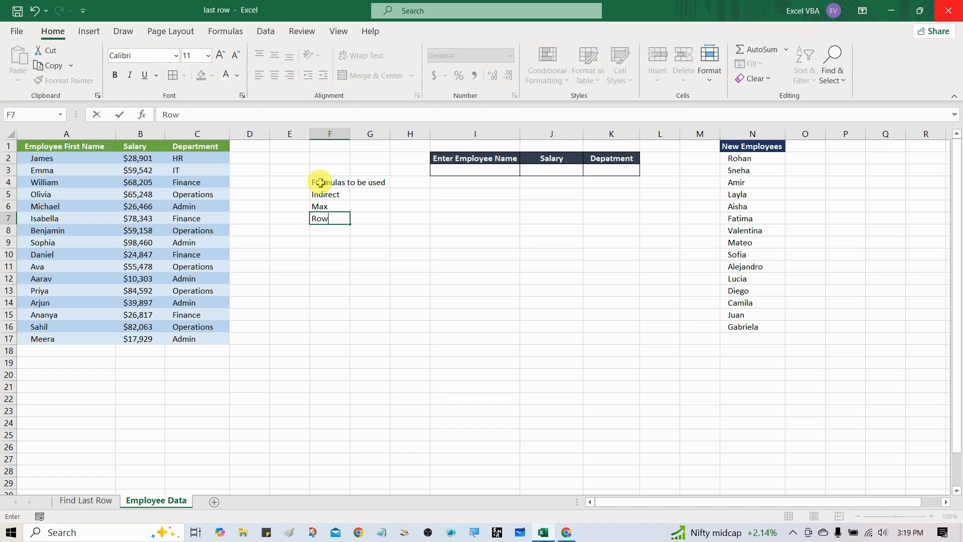
key(Return)
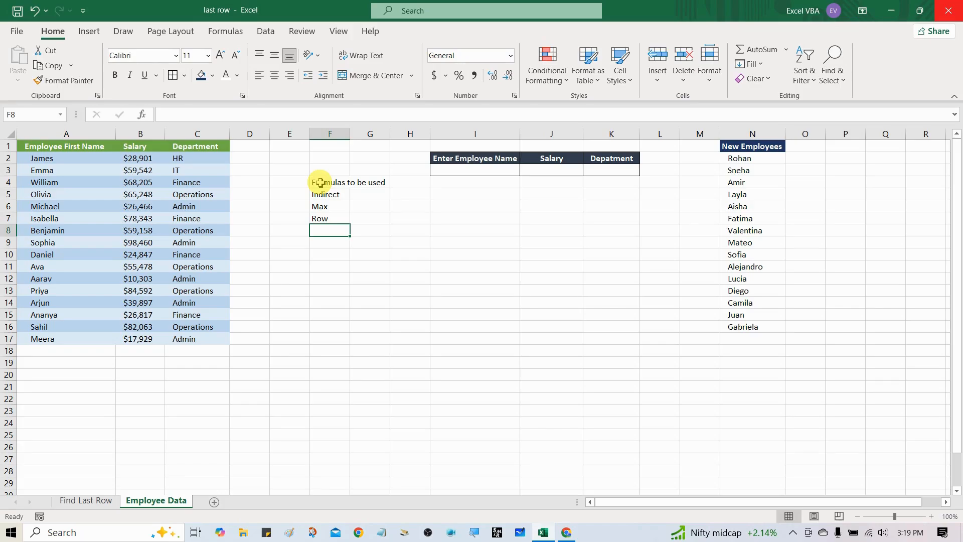
Add the condition A:A<>"" in F8 and select the whole list F5:F8.
text(A:A:)
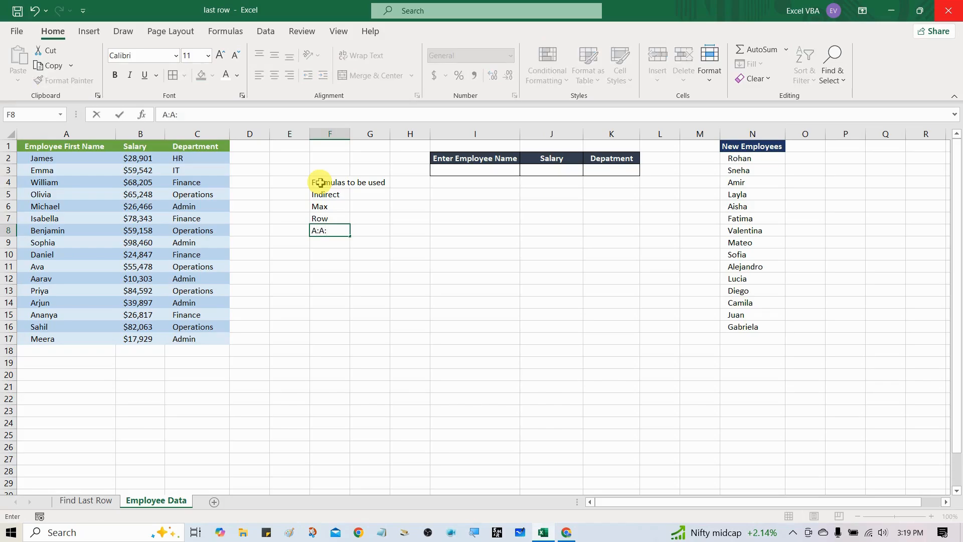
text(<>"")
key(Return)
key(Up)
key(Up)
key(Up)
key(Up)
key(shift+Down)
key(shift+Down)
key(shift+Down)
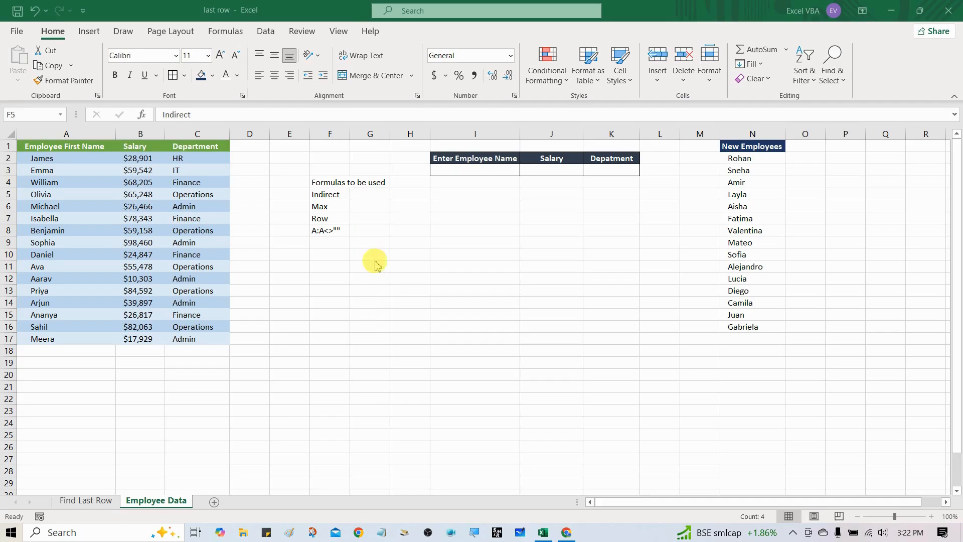
Start a formula in cell F10 with MAX and a nested ROW over the whole of column A: =MAX(ROW(A:A).
click(345, 256)
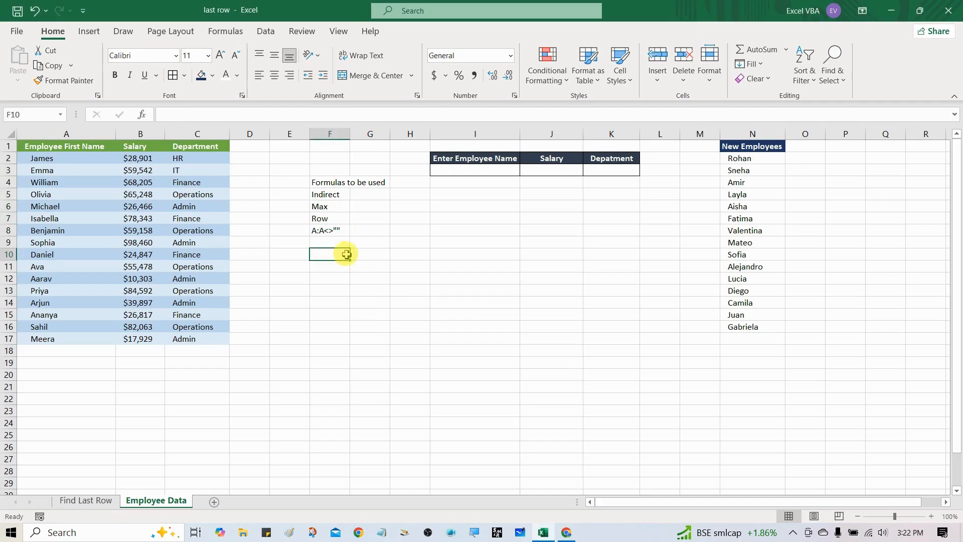
text(=max)
key(Tab)
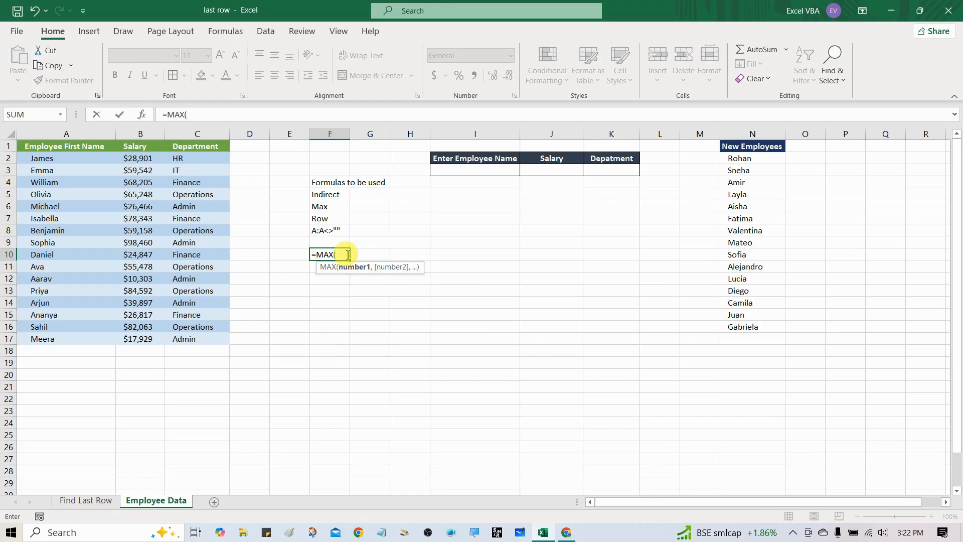
text(ro)
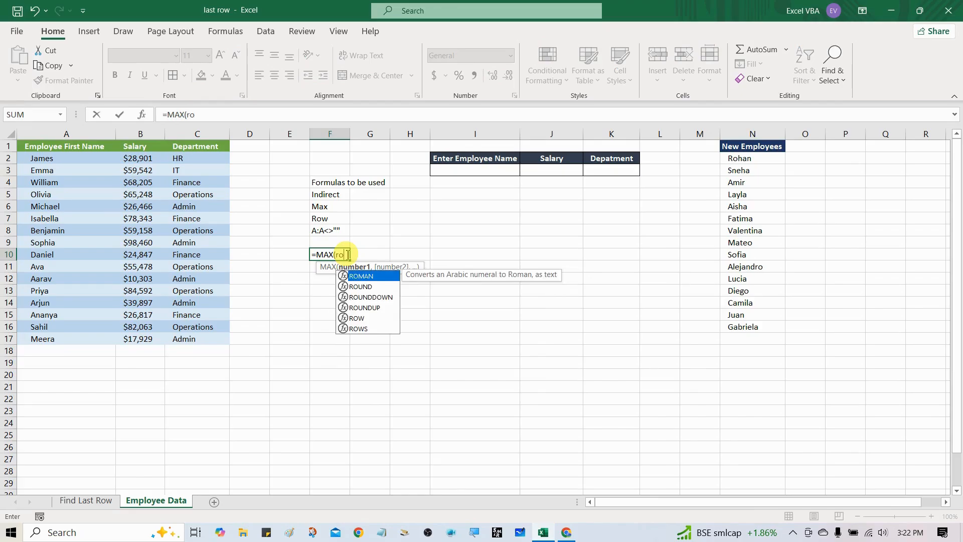
key(Down)
key(Down)
key(Down)
key(Down)
key(Tab)
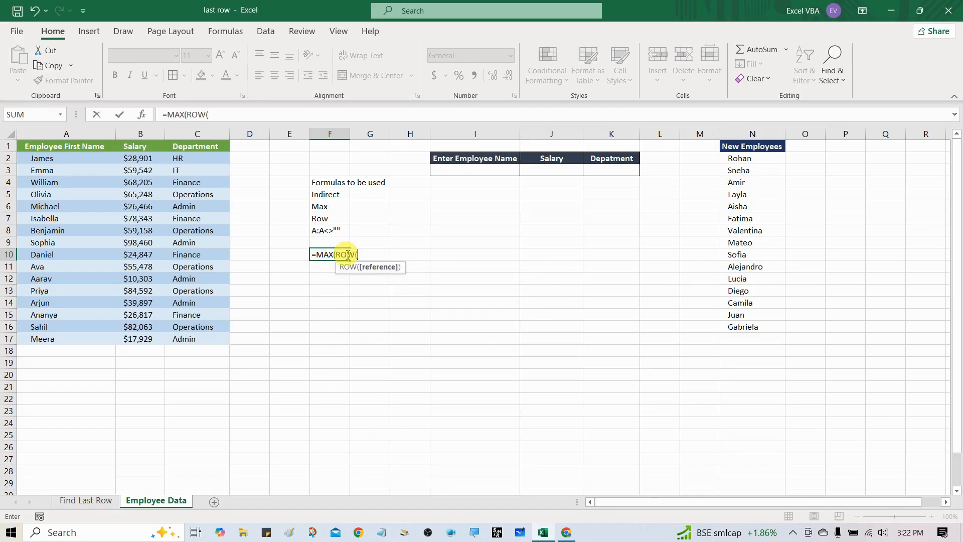
key(Left)
key(Left)
key(Left)
key(Left)
key(Left)
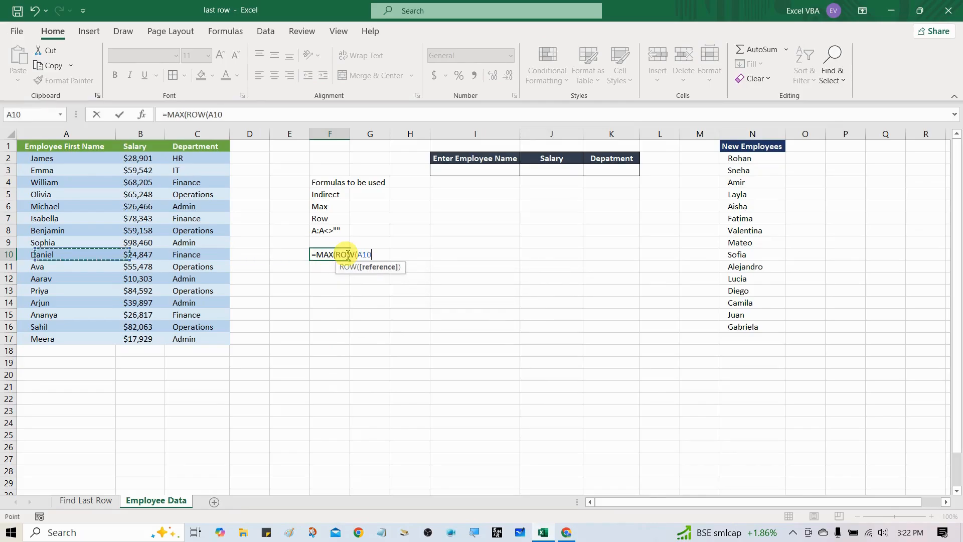
key(ctrl+space)
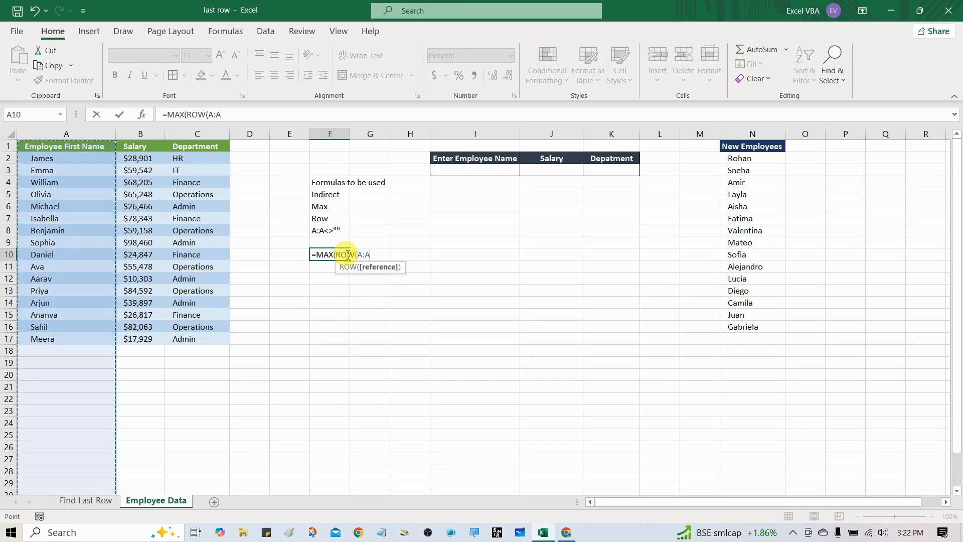
text())
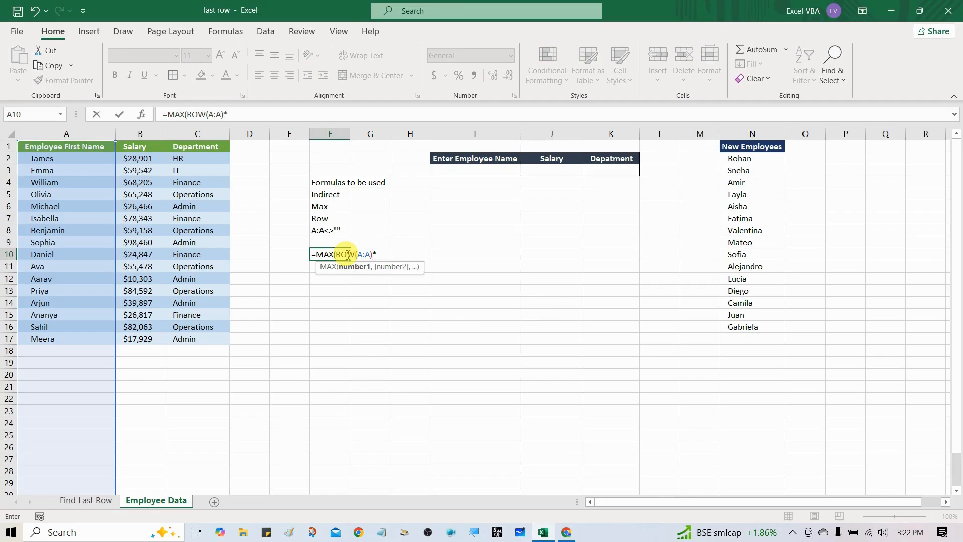
text(*(A:A)
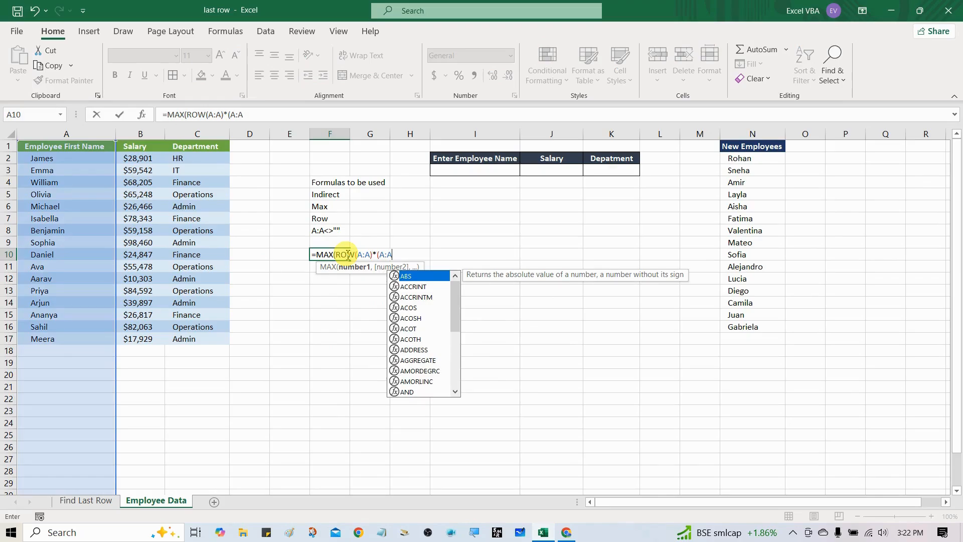
text(<>"")
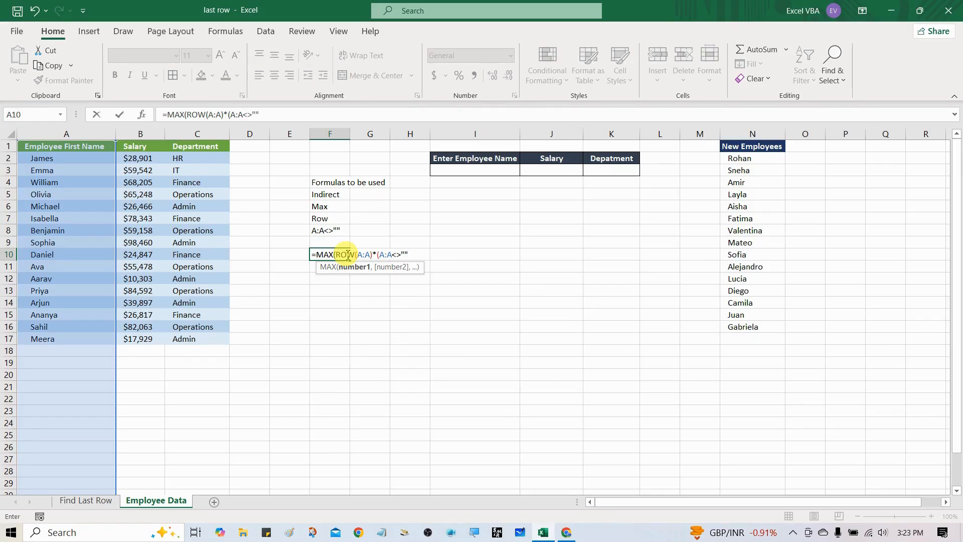
text()))
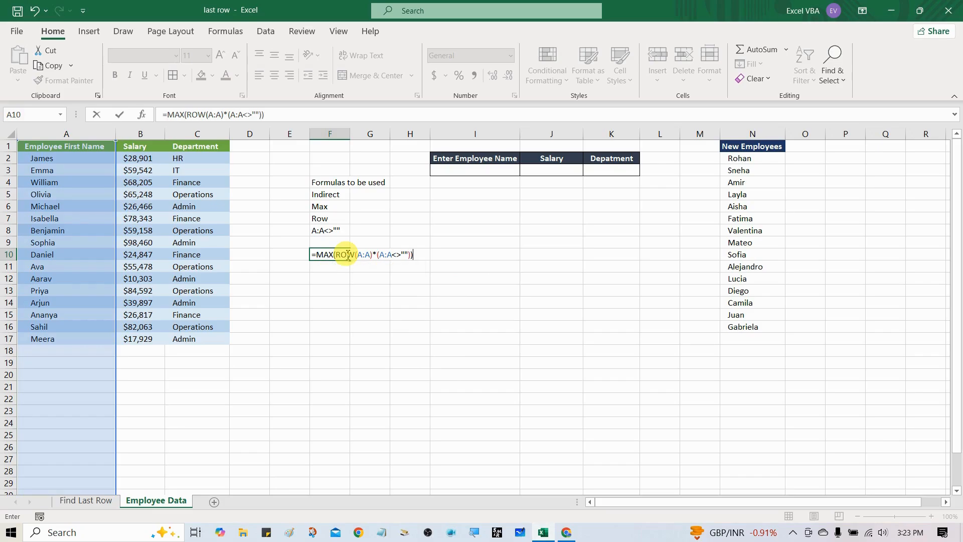
Complete the F10 formula by multiplying by the non-blank condition, giving =MAX(ROW(A:A)*(A:A<>"")), and commit it.
key(ctrl+Return)
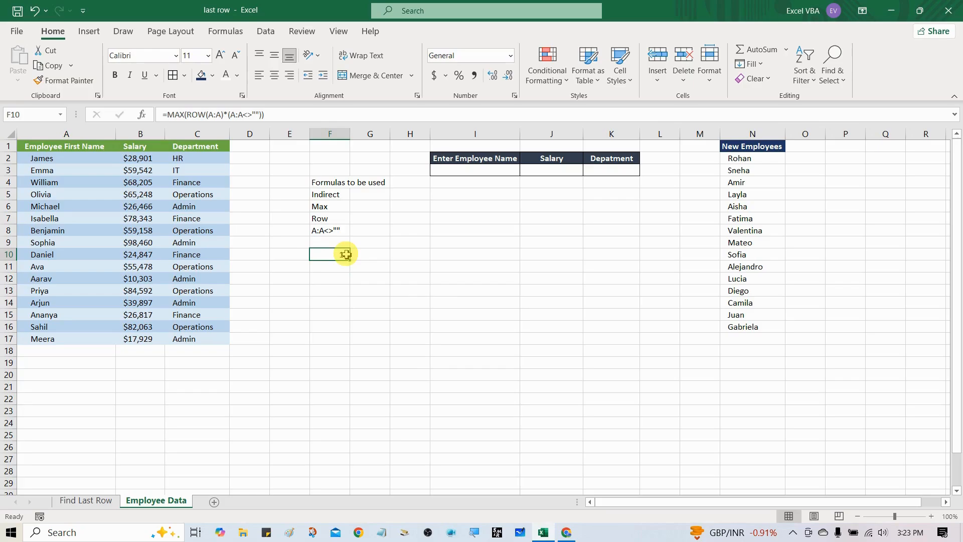
Compare the formula result in F10 with the last populated row of the employee name column.
click(327, 292)
click(331, 257)
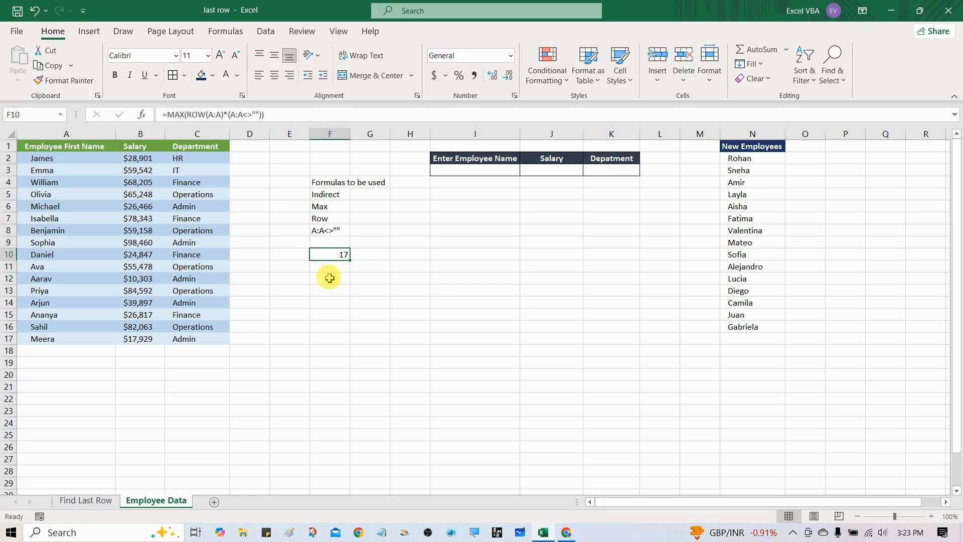
click(38, 344)
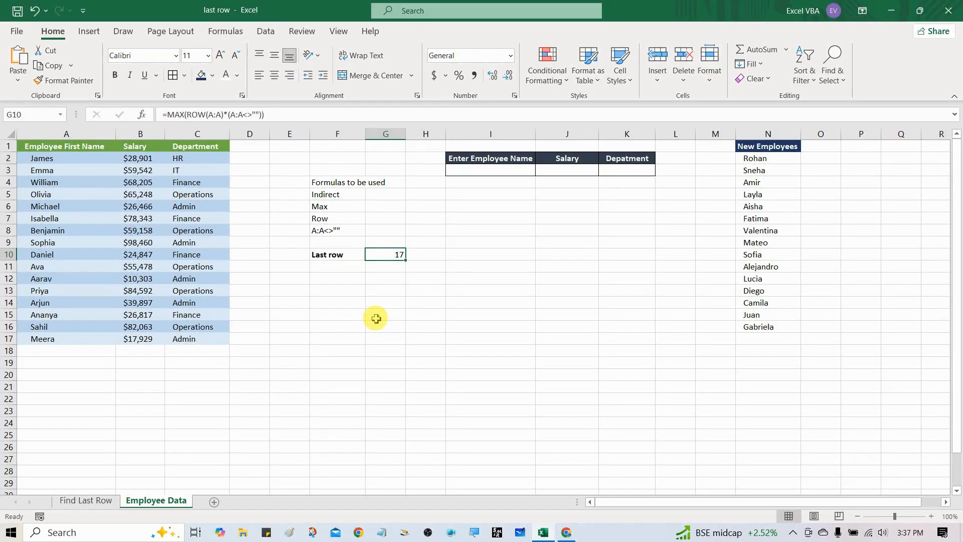
Label cell F12 "Starting Cell", enter A2 in G12, and go to that first data cell.
key(Down)
key(Left)
key(Left)
key(Down)
key(Right)
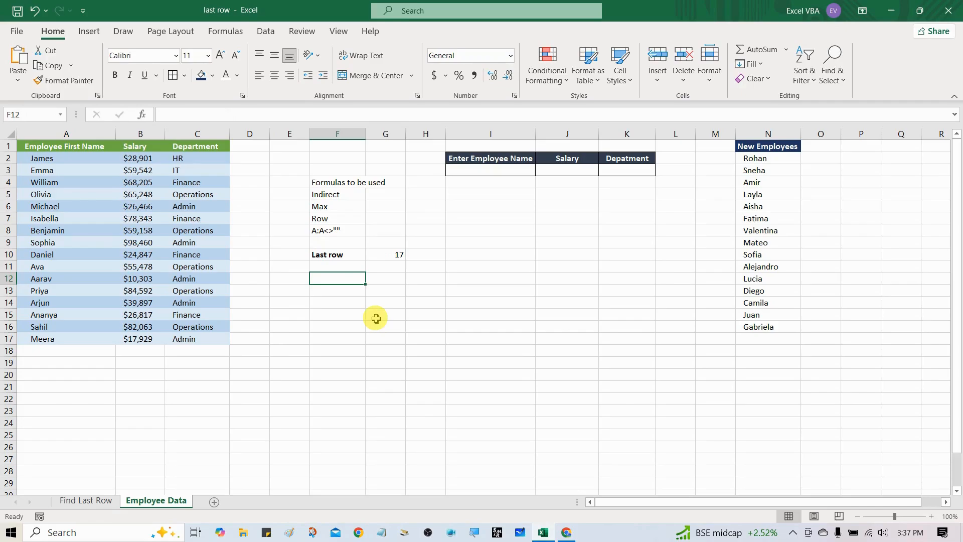
text(Starting)
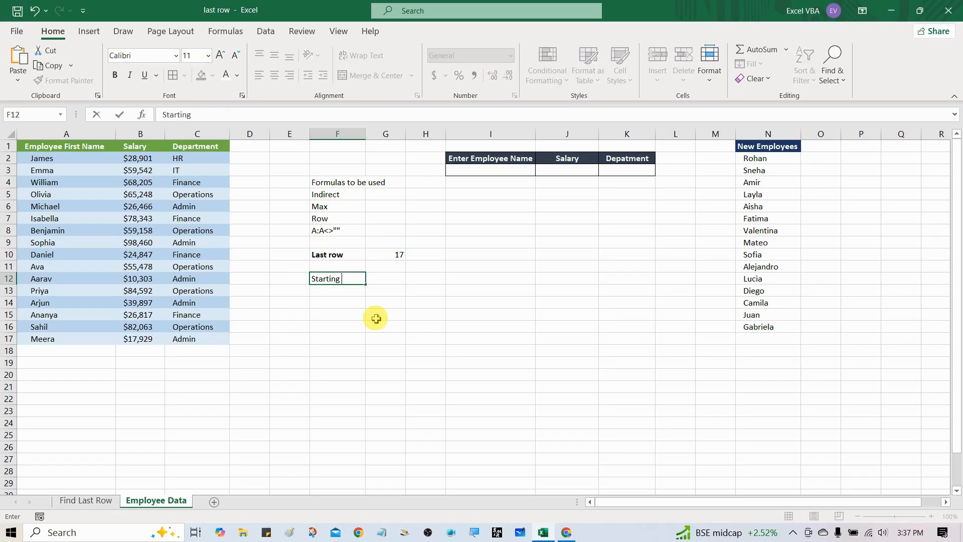
text( Cell)
key(Tab)
text(A2)
key(Return)
key(ctrl+Left)
key(ctrl+Left)
key(ctrl+Up)
key(Down)
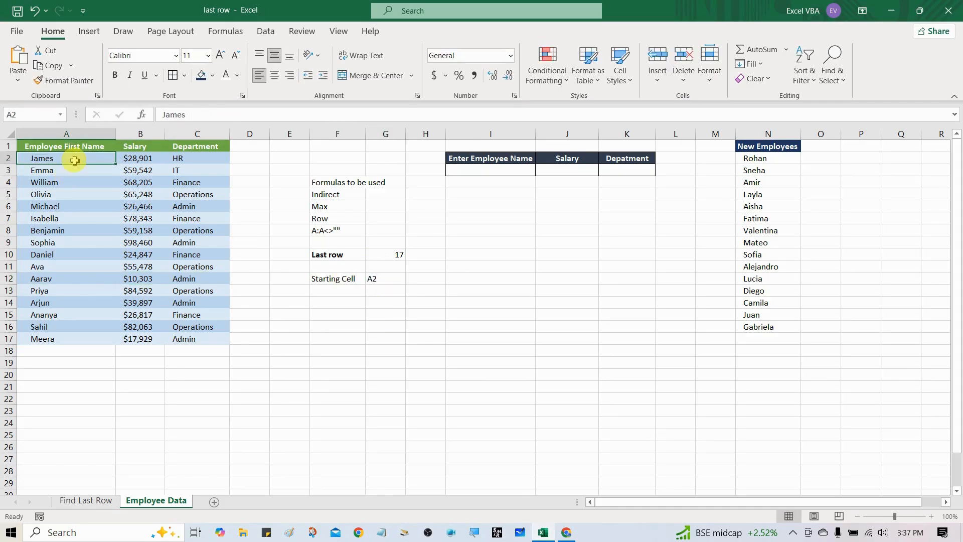
Label cell F13 "Last Cell" and enter the last data column's letter C in G13.
click(362, 294)
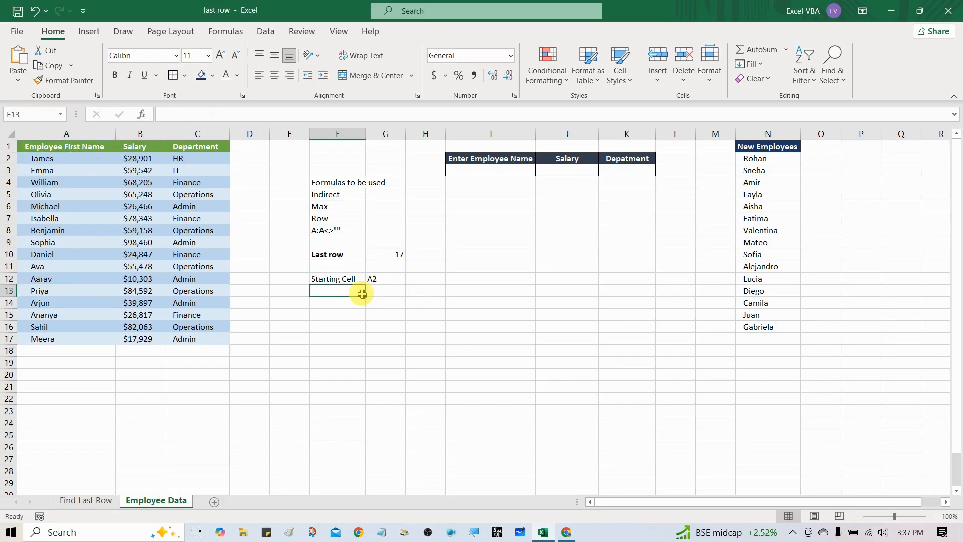
text(Last Cell)
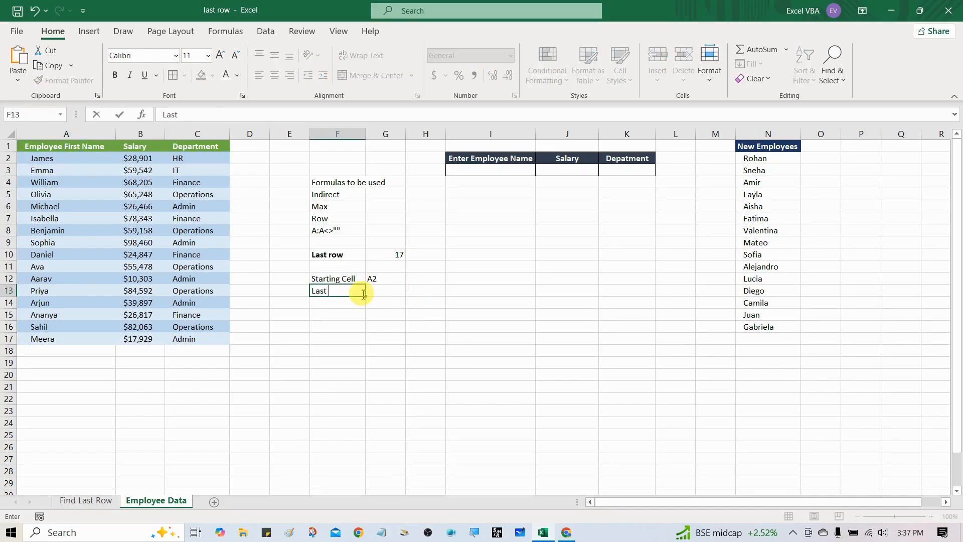
key(Return)
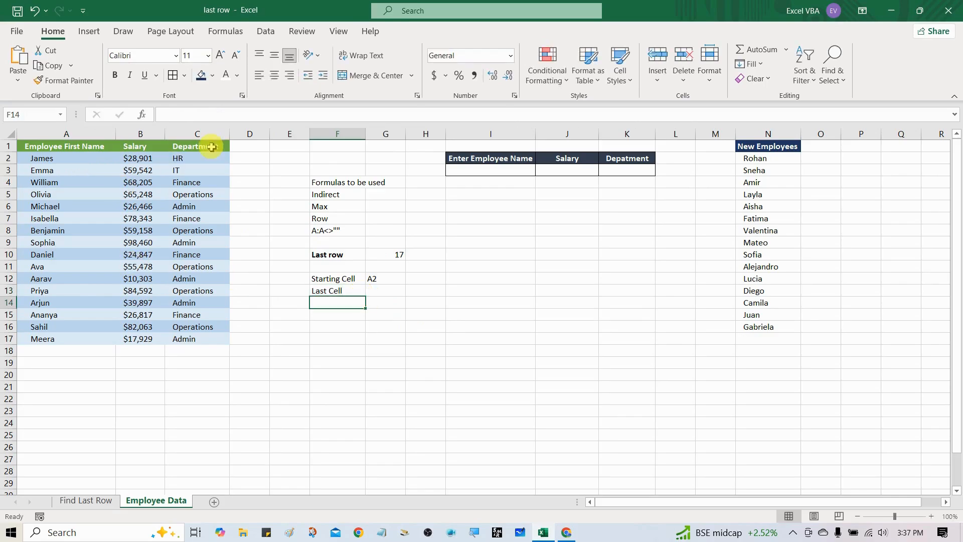
click(204, 133)
click(383, 290)
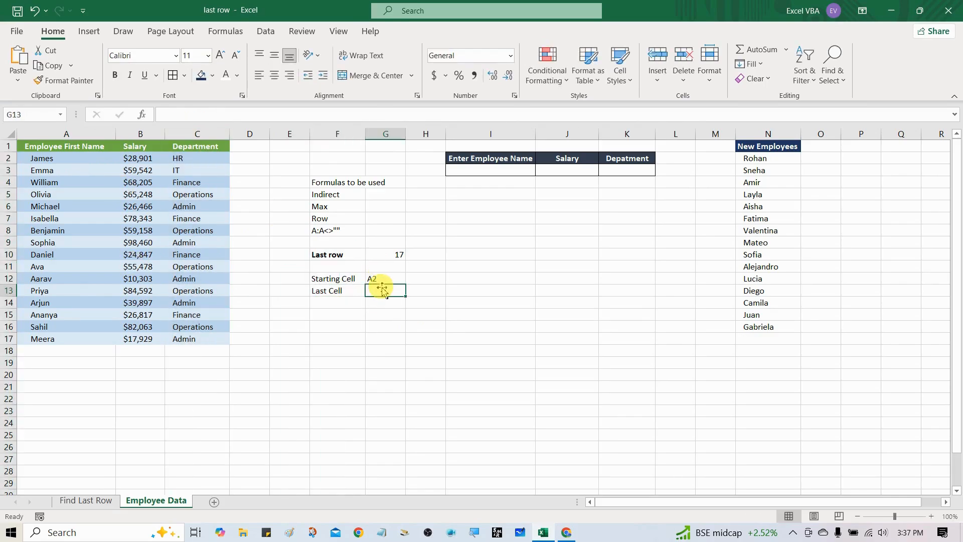
text(C)
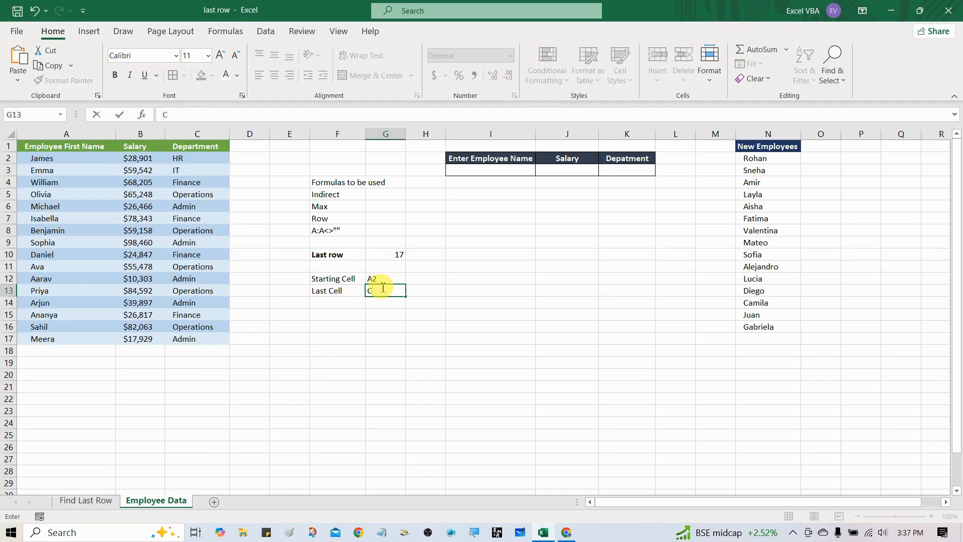
Join the last column's letter with the last row number in H13 using =G13&G10, and make the cell bold.
click(394, 254)
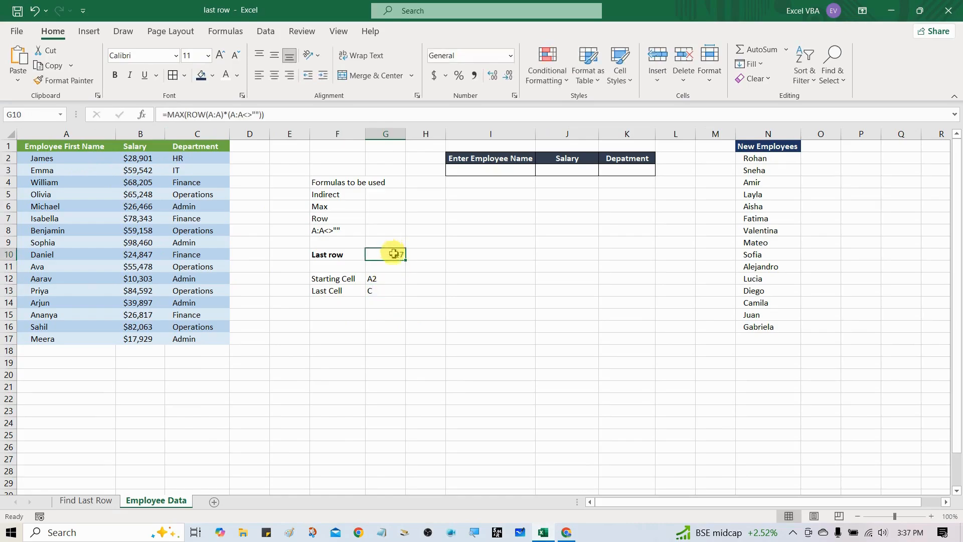
drag(161, 115, 303, 112)
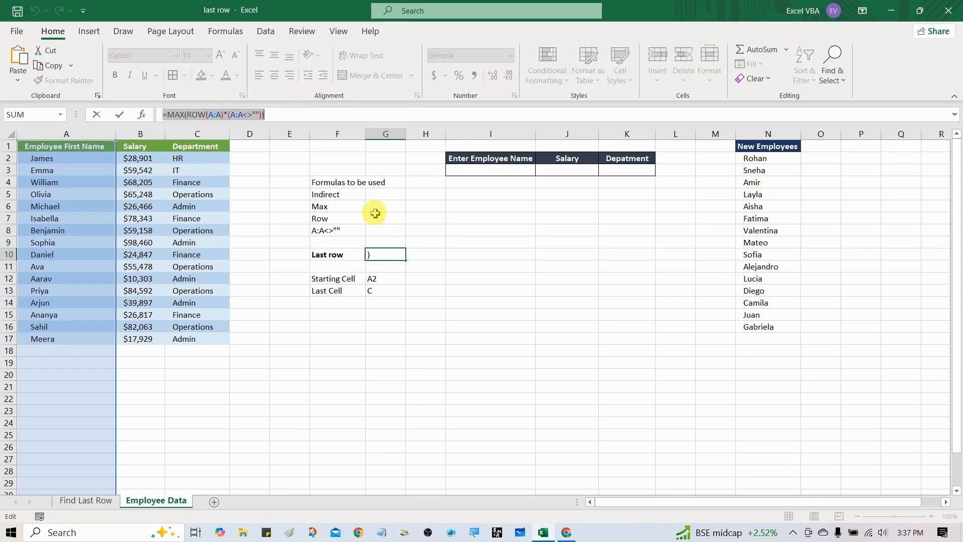
key(Escape)
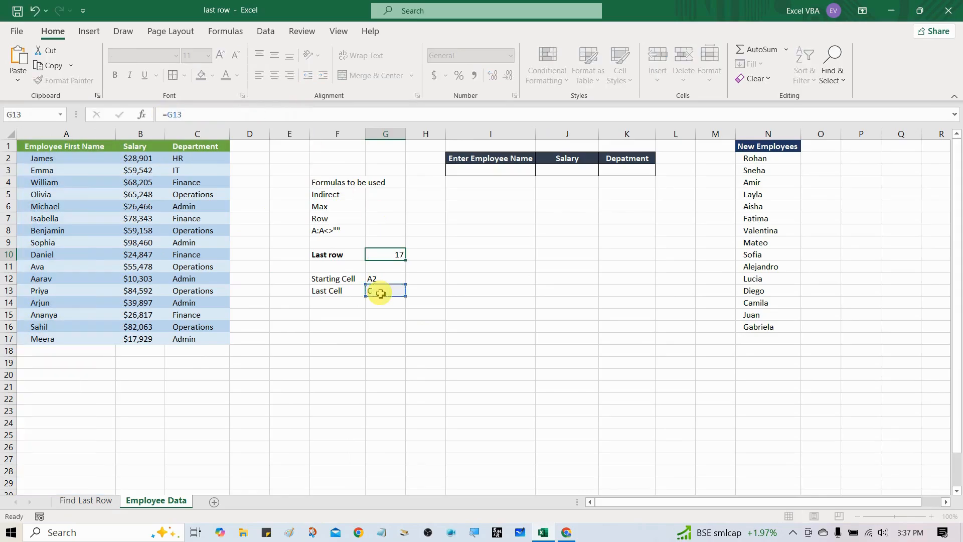
click(379, 293)
key(Right)
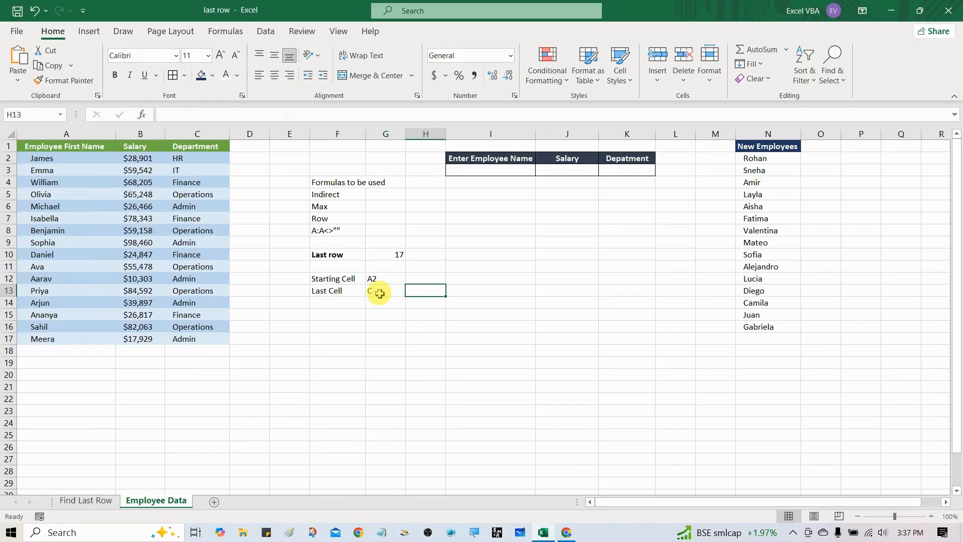
text(=)
click(379, 293)
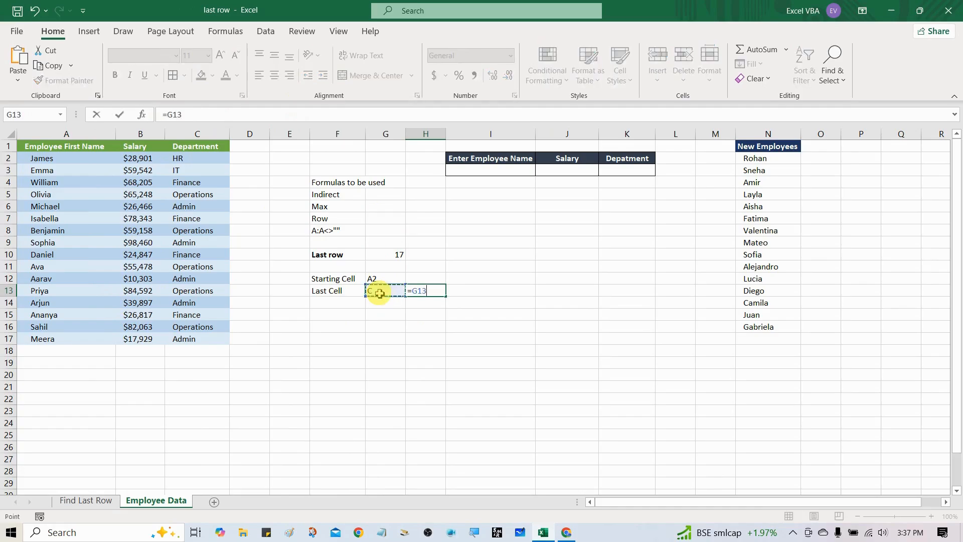
text(&)
click(392, 256)
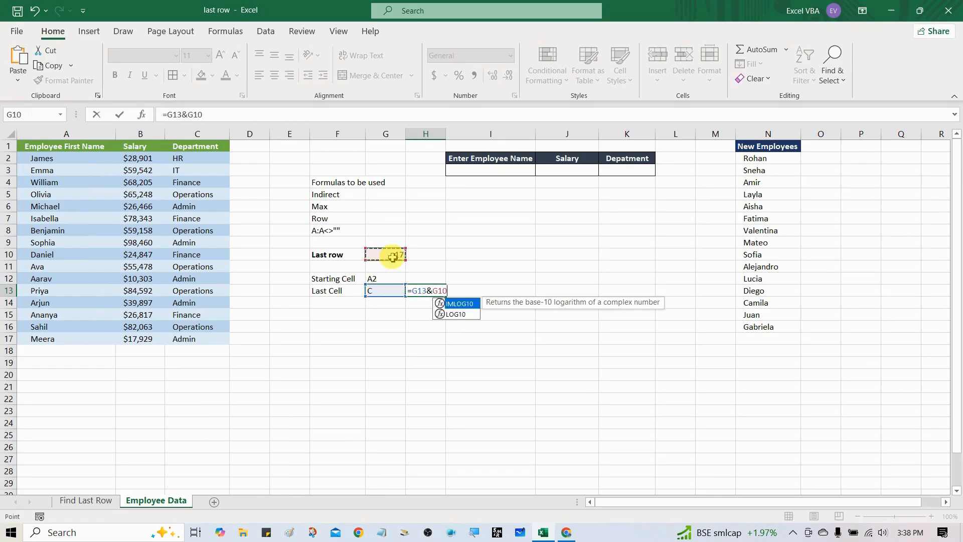
key(ctrl+Return)
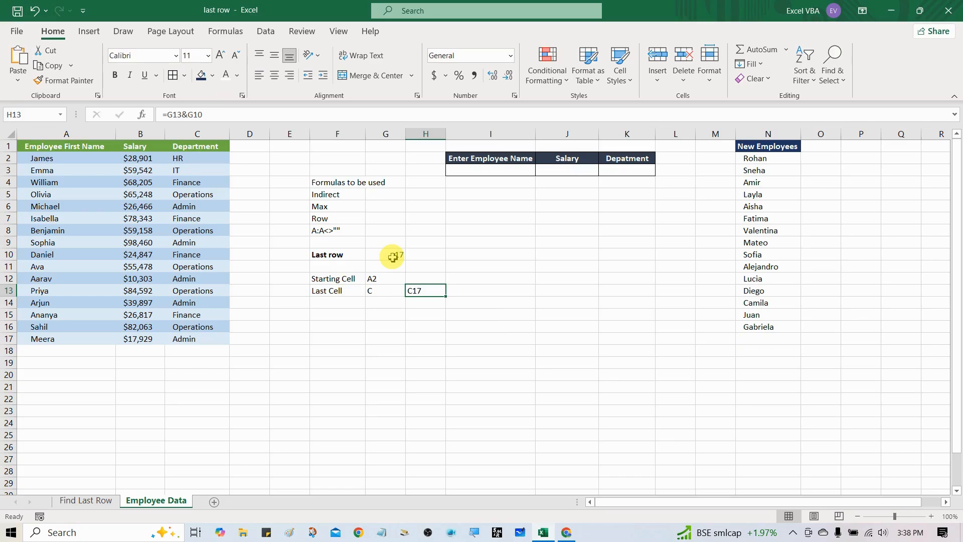
click(173, 339)
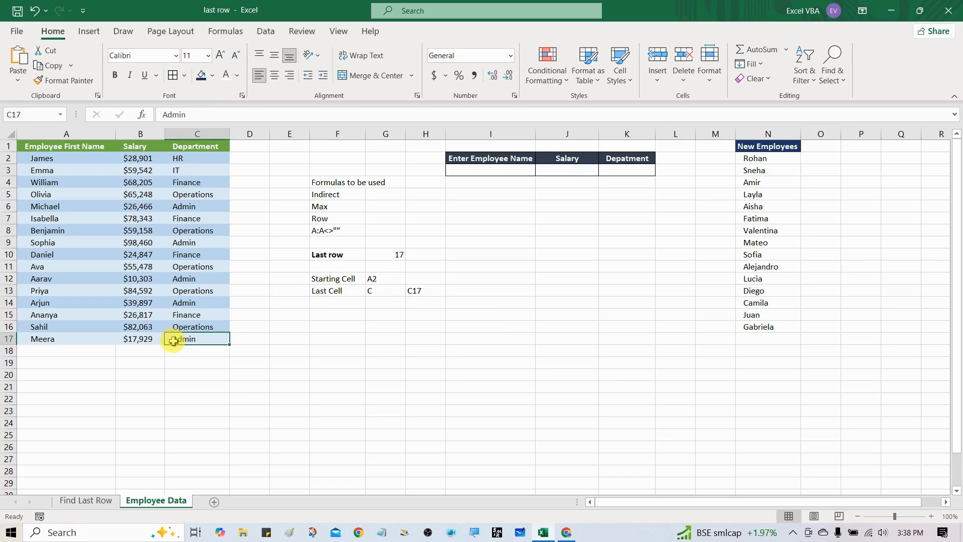
click(430, 291)
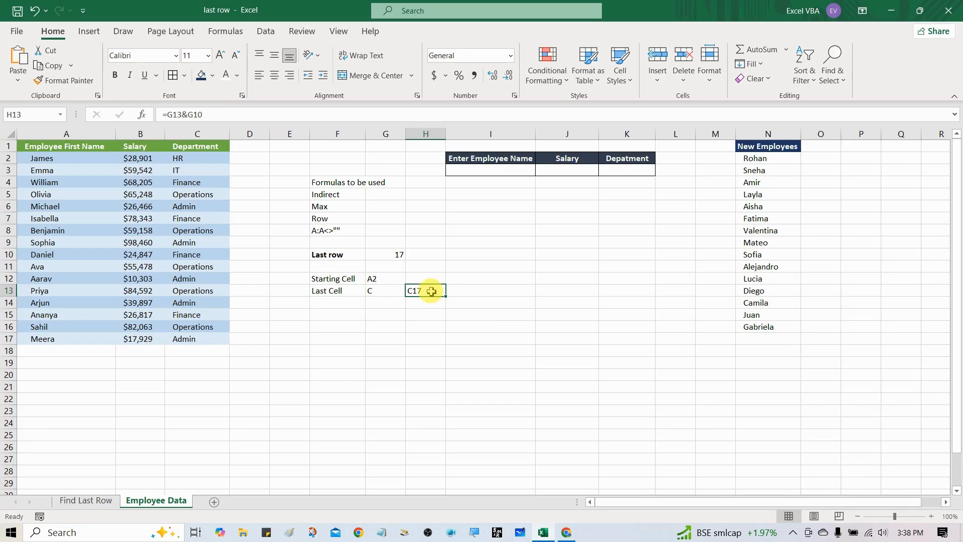
Label cell F15 "Address" and move on to G15.
click(337, 316)
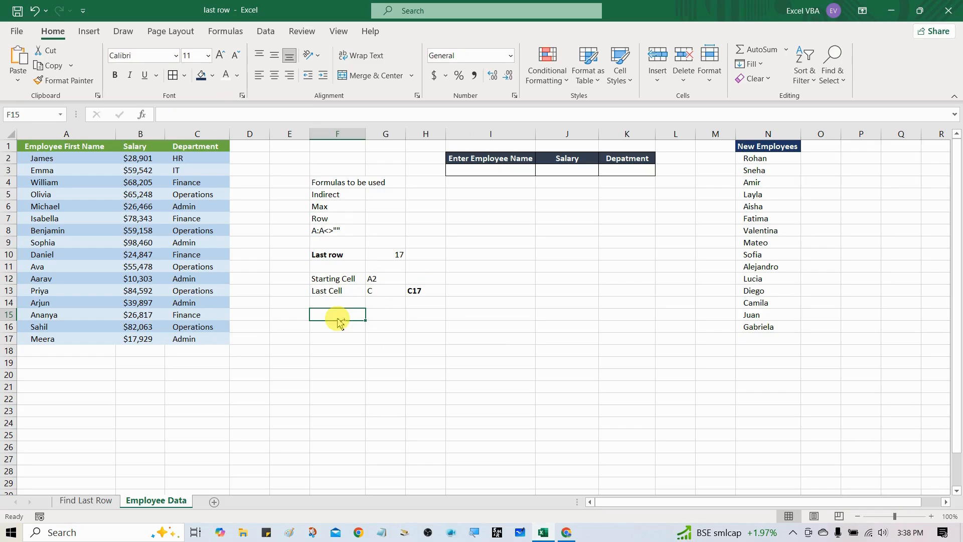
key(ctrl+a)
key(Up)
key(Down)
text(Address)
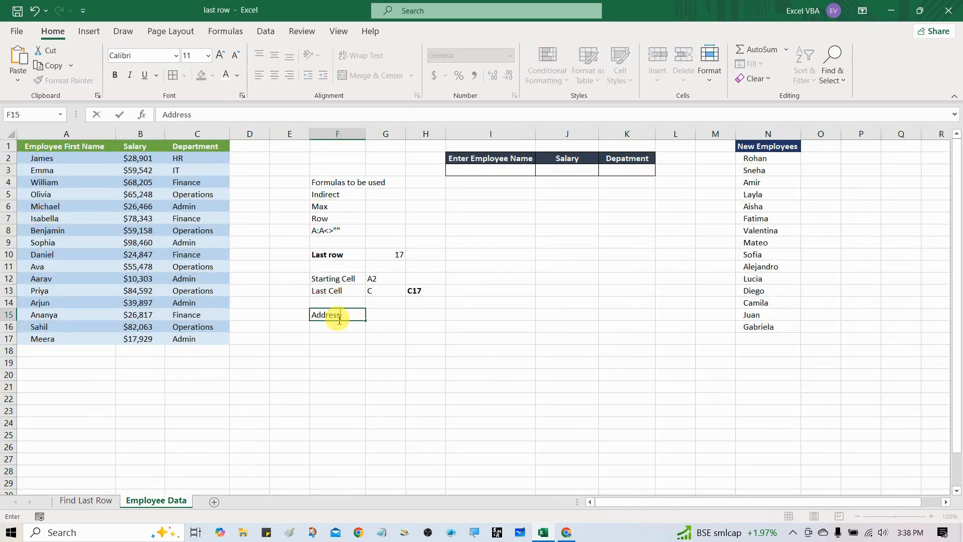
key(Tab)
Build the data range's address text in G15 with the formula ="A2:C"&G10.
text(=)
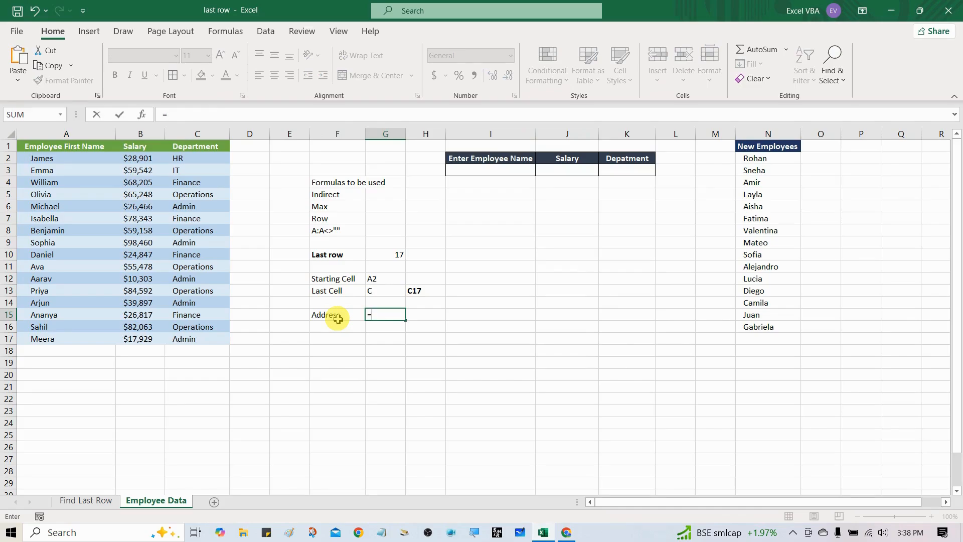
text("A2:C)
text("&)
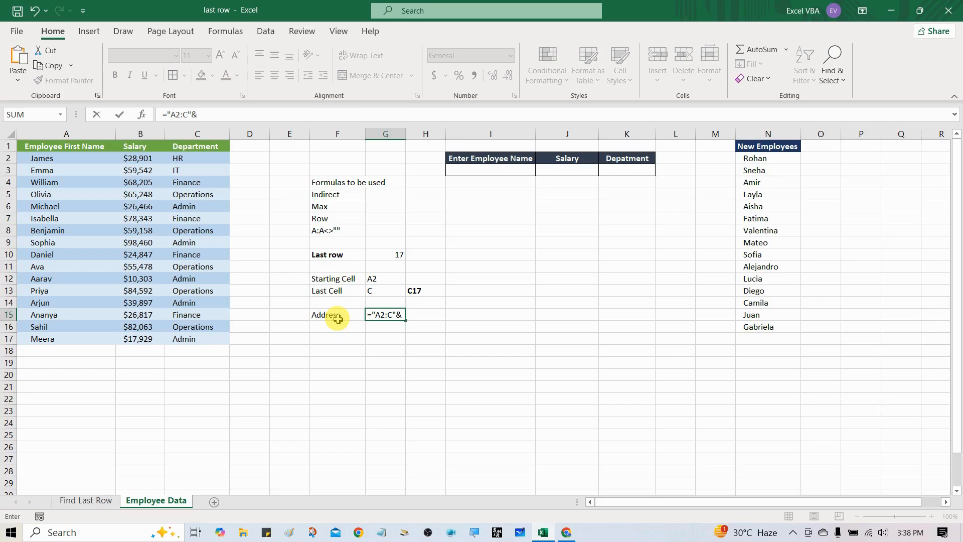
click(378, 256)
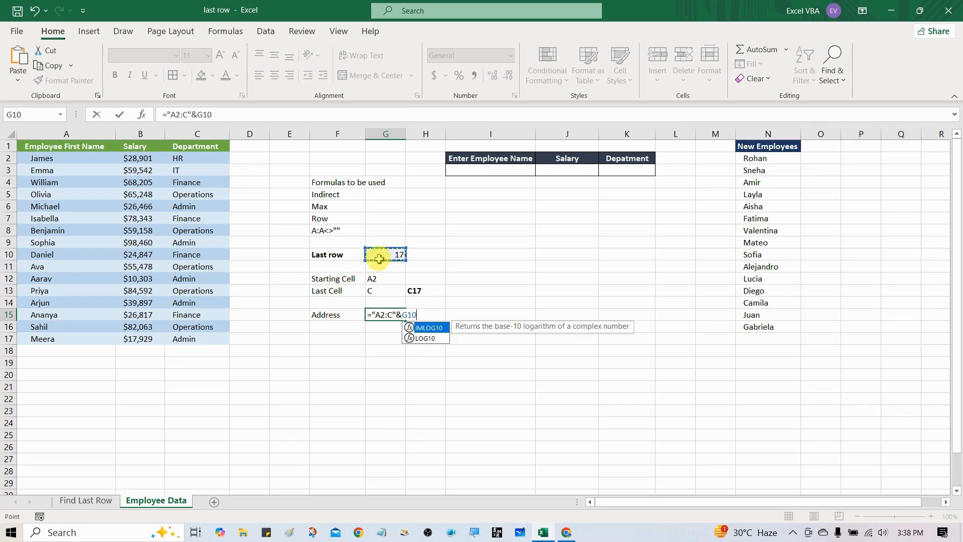
key(ctrl+Return)
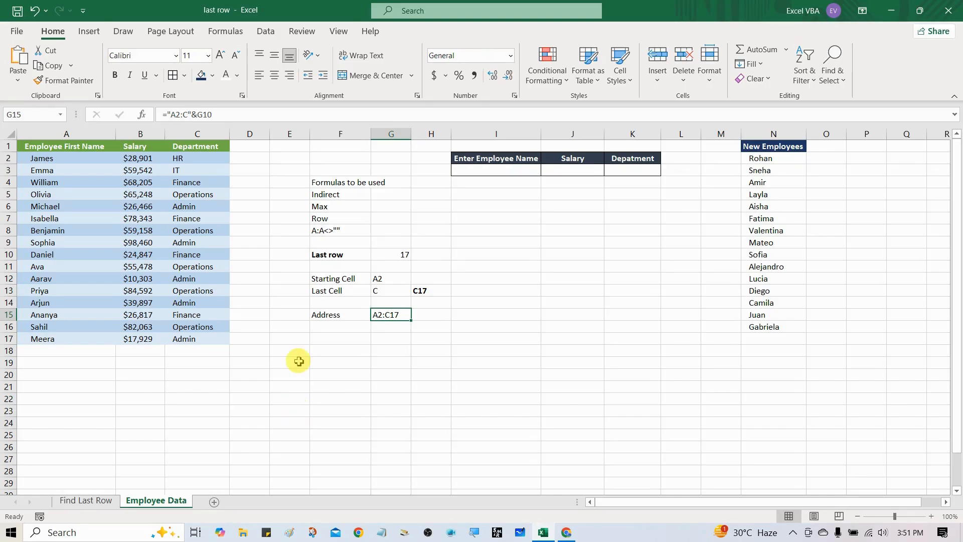
Label cell F17 "Named Range Address" and autofit column F to the text.
click(333, 340)
text(Names)
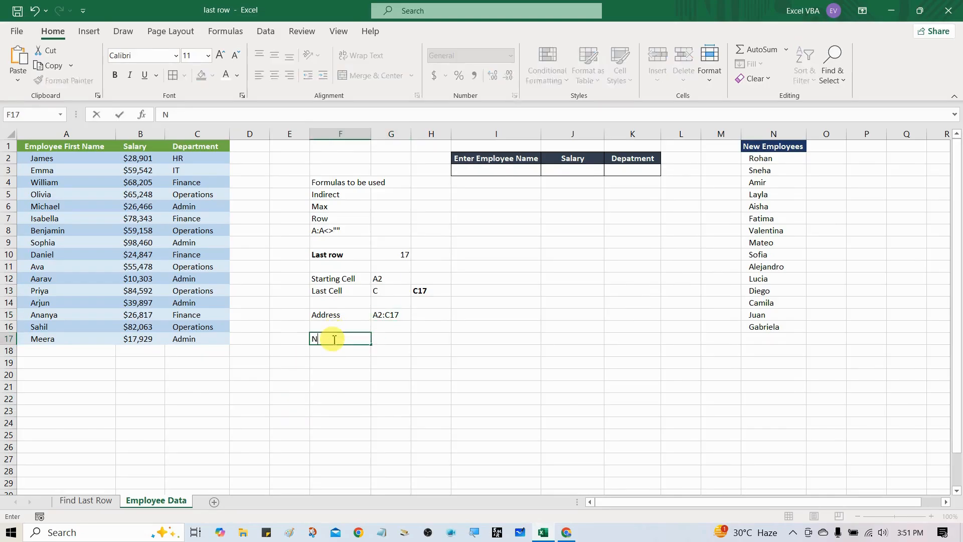
key(BackSpace)
key(BackSpace)
text(ed Rangee)
key(BackSpace)
text(Ad)
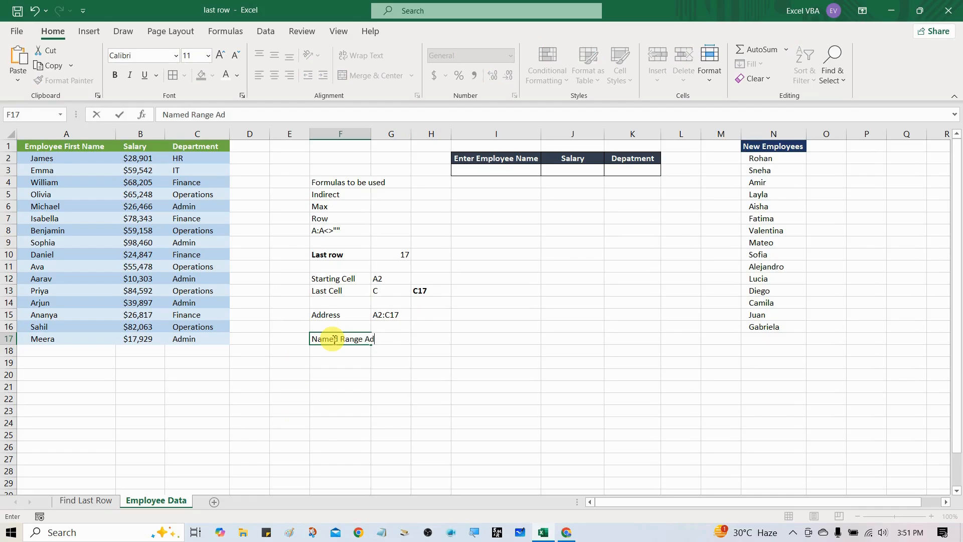
text(dress)
key(ctrl+Return)
key(alt+h)
key(o)
key(i)
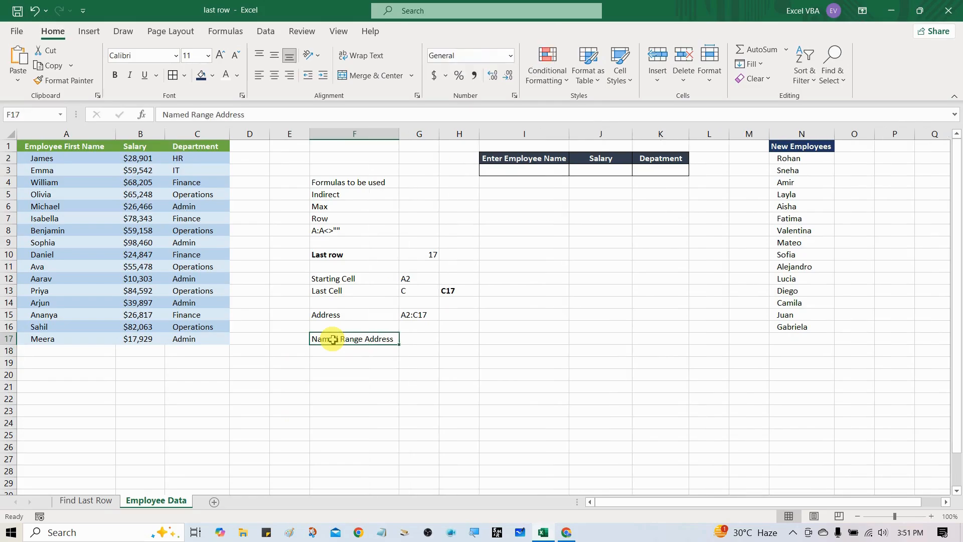
Start a formula in G17 that nests ROW of the whole column A inside MAX, as =MAX(ROW(A:A).
key(Right)
text(=)
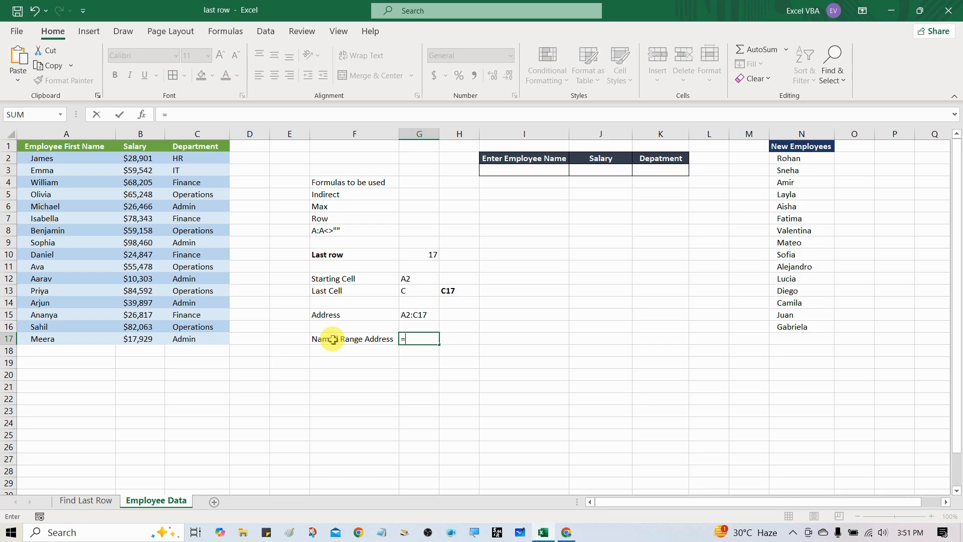
text(ma)
key(Down)
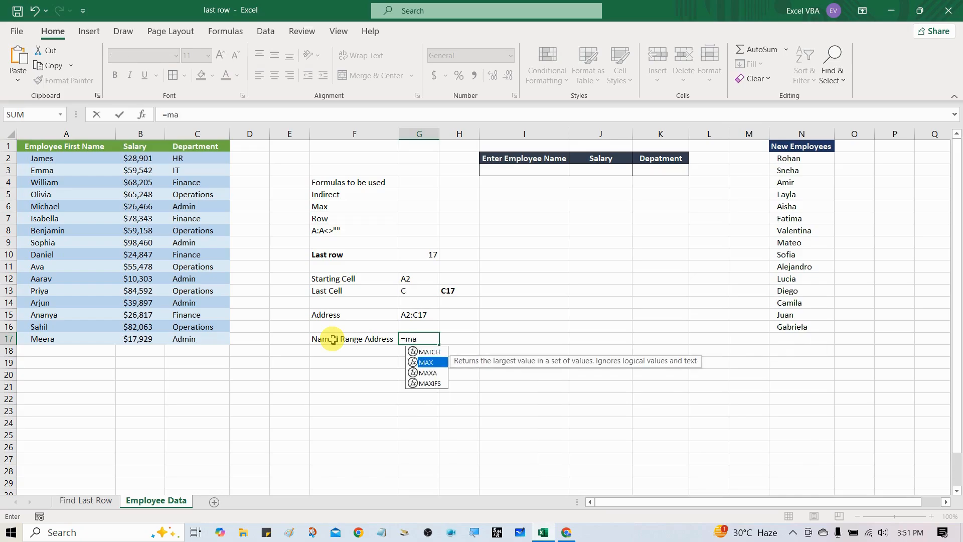
key(Tab)
text(ro)
key(Down)
key(Down)
key(Down)
key(Down)
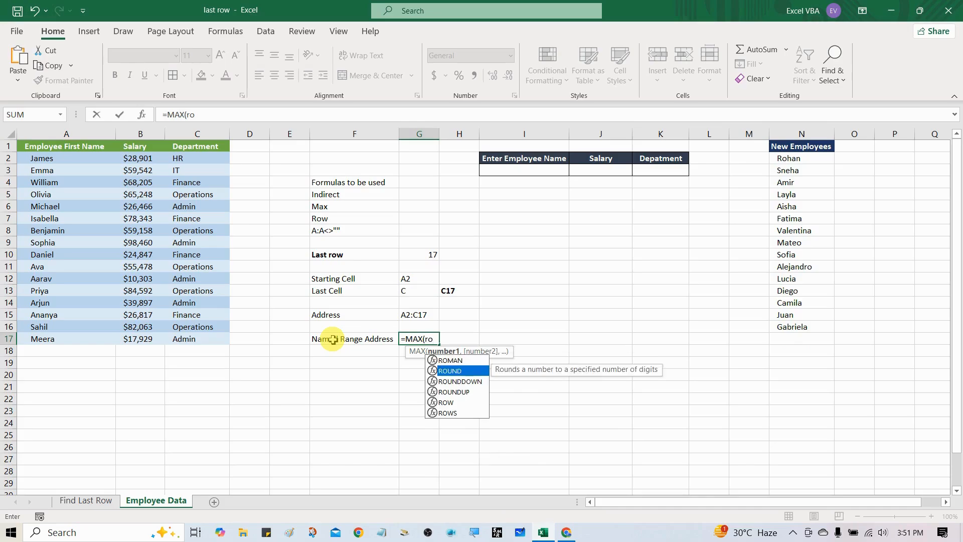
key(Tab)
key(ctrl+Left)
key(ctrl+Up)
key(ctrl+Left)
key(ctrl+Up)
key(ctrl+Left)
key(ctrl+space)
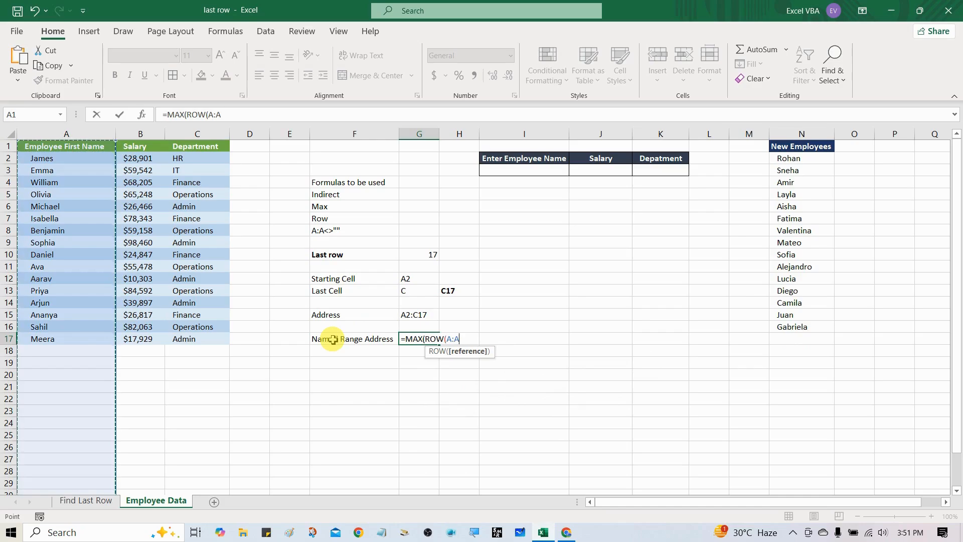
text())
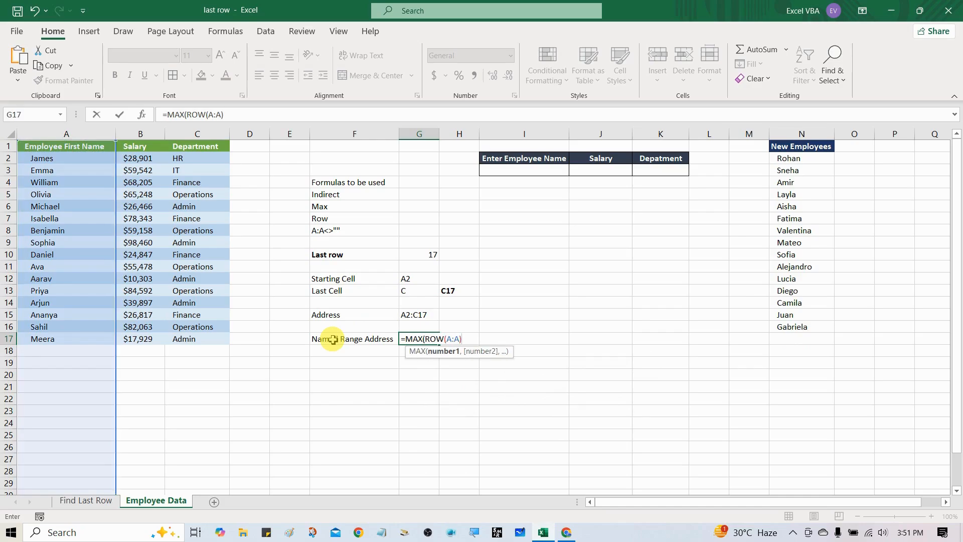
text(*()
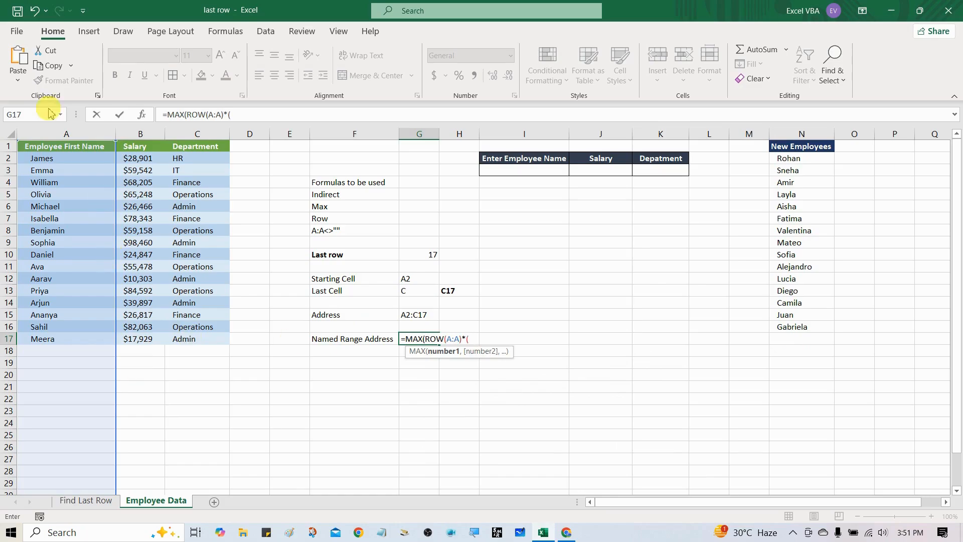
Complete the G17 formula with the non-blank condition as =MAX(ROW(A:A)*(A:A<>"")) and commit it.
click(64, 133)
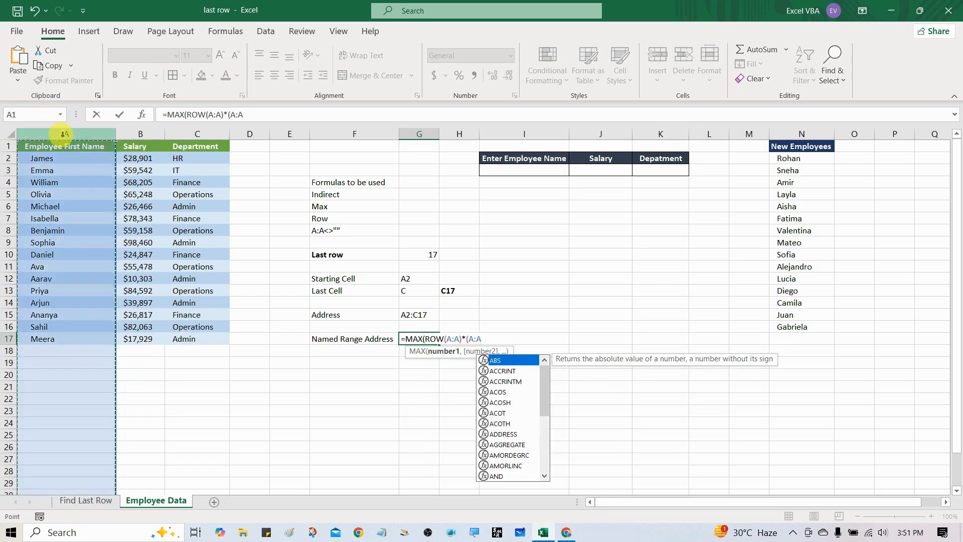
text(<>"")
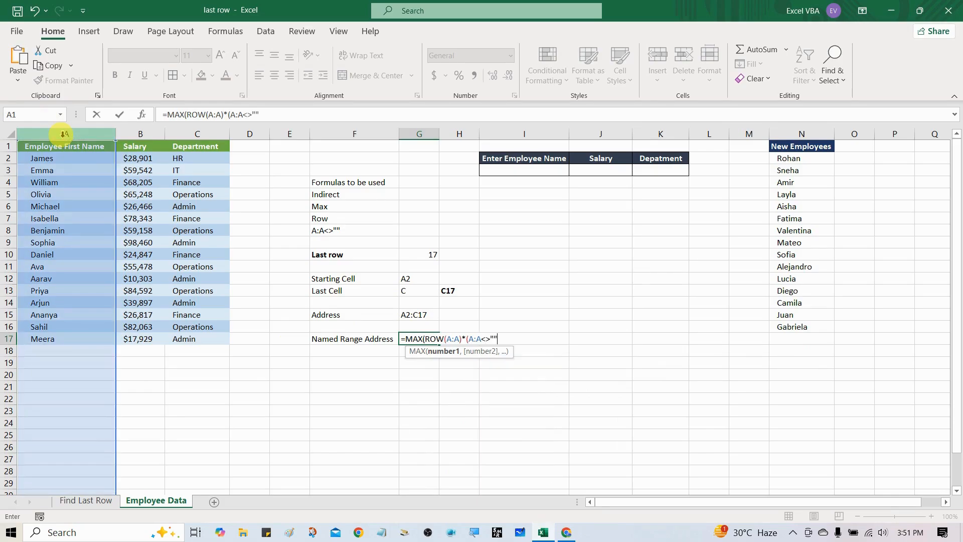
text()))
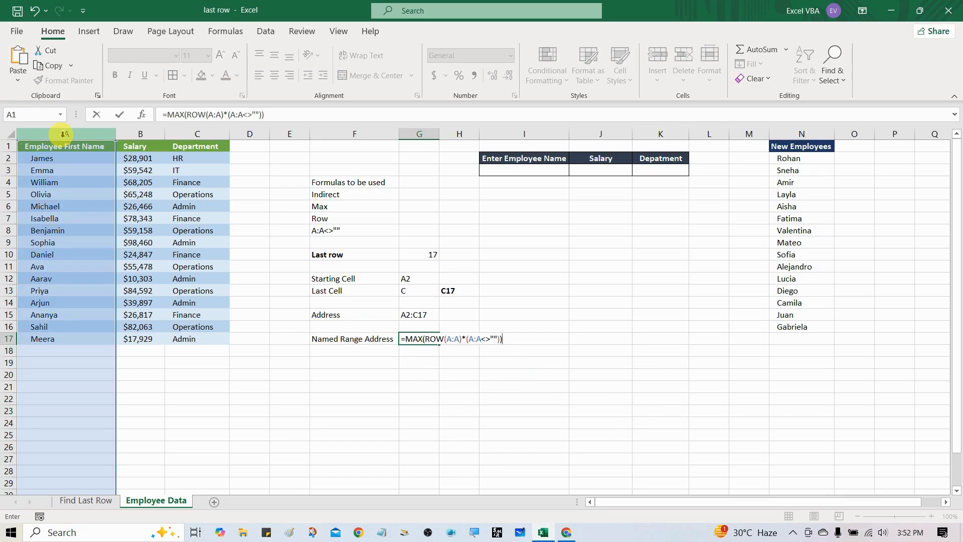
key(ctrl+Return)
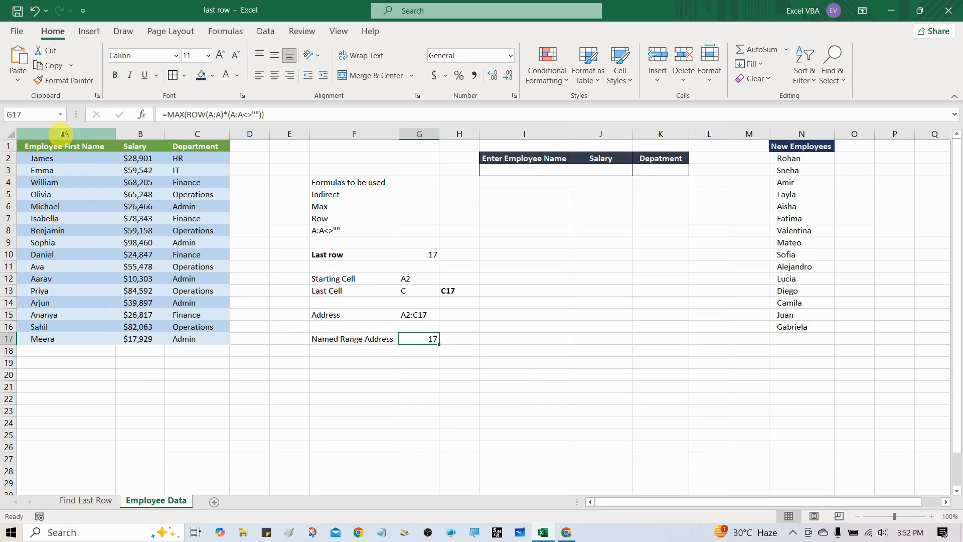
Reference G15 in cell H15 and convert the result to a static value with Paste Special Values.
key(alt+Tab)
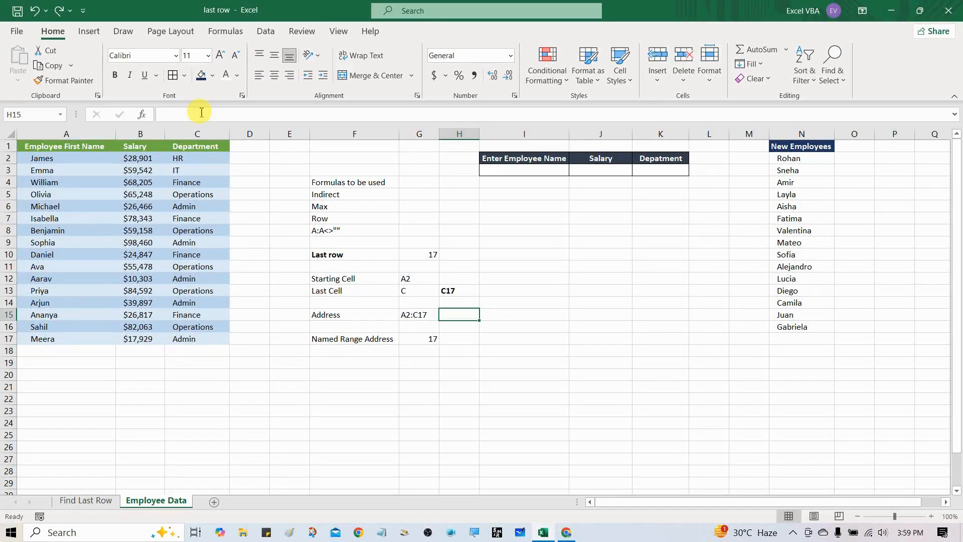
text(=)
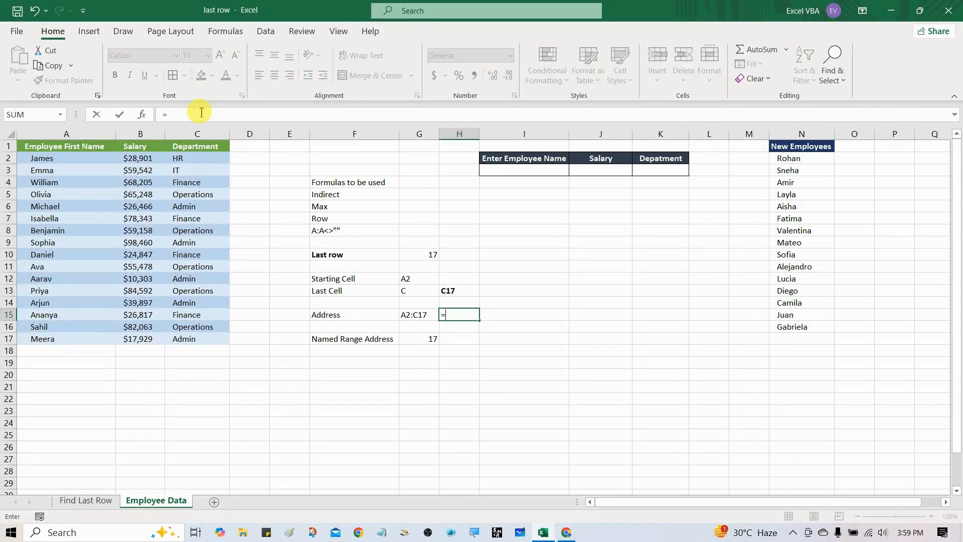
key(Left)
key(Return)
key(Up)
key(ctrl+c)
key(ctrl+alt+v)
key(v)
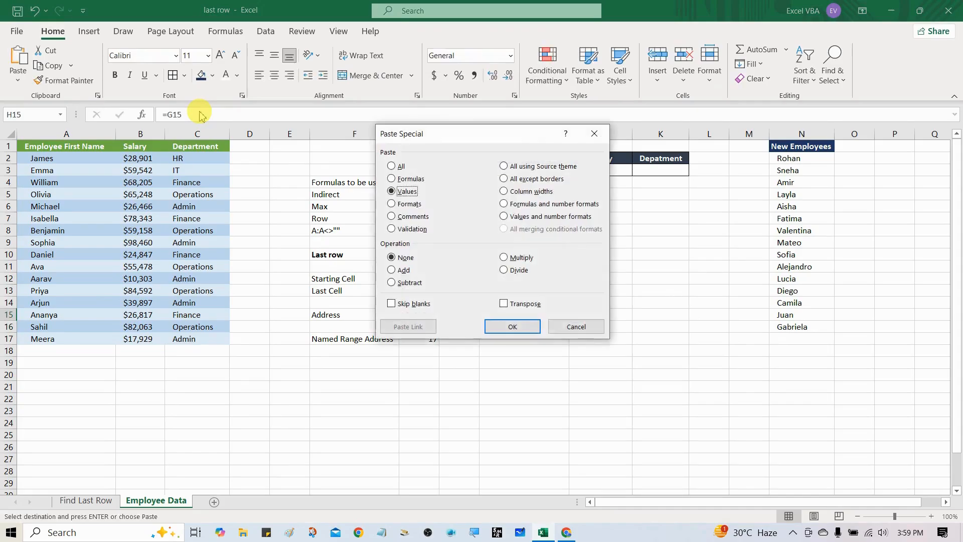
key(Return)
Shorten the text in H15 to A2:C, copy part of it, and commit the cell.
key(F2)
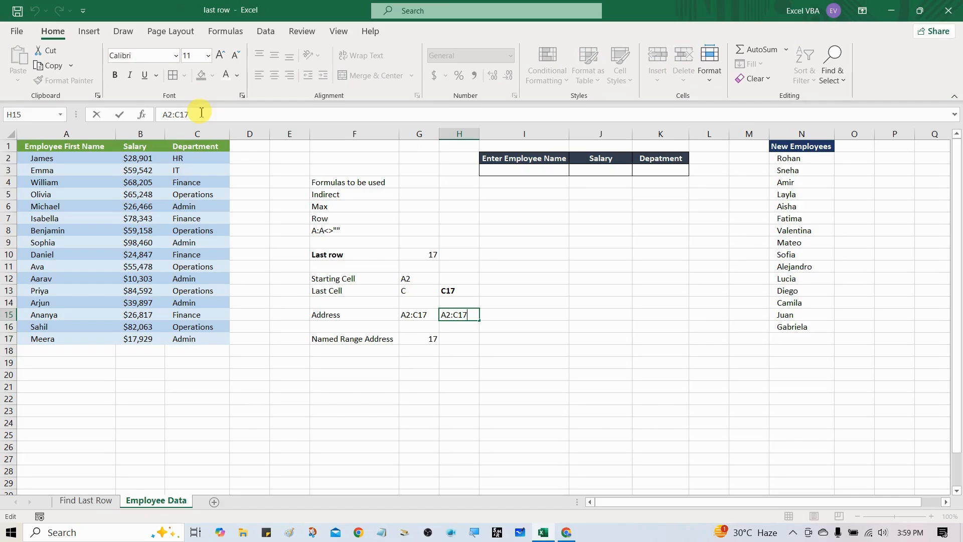
key(BackSpace)
key(BackSpace)
key(shift+Left)
key(shift+Left)
key(shift+Left)
key(shift+Left)
key(ctrl+c)
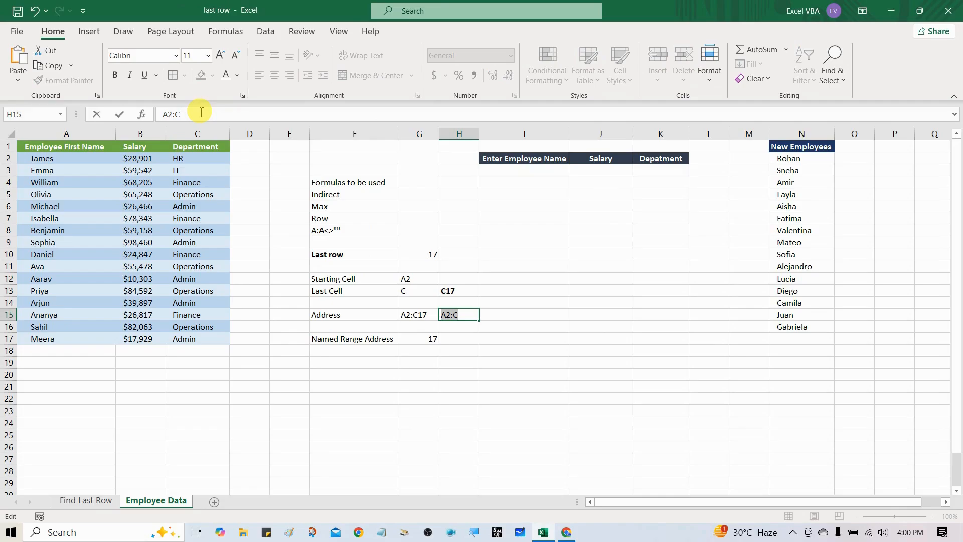
key(Return)
Extend the G17 formula with the text prefix to ="A2:C"&MAX(ROW(A:A)*(A:A<>"")) and commit it.
key(Down)
key(Left)
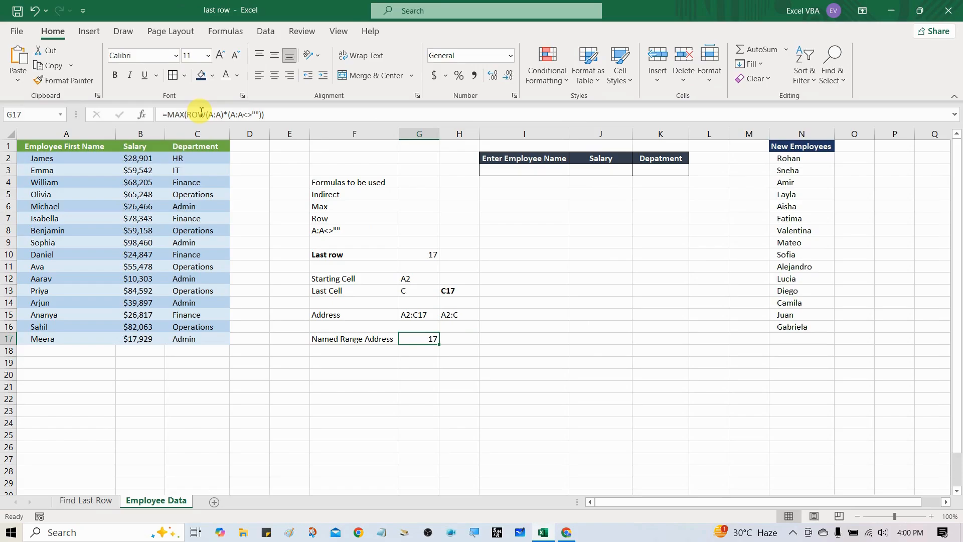
click(173, 114)
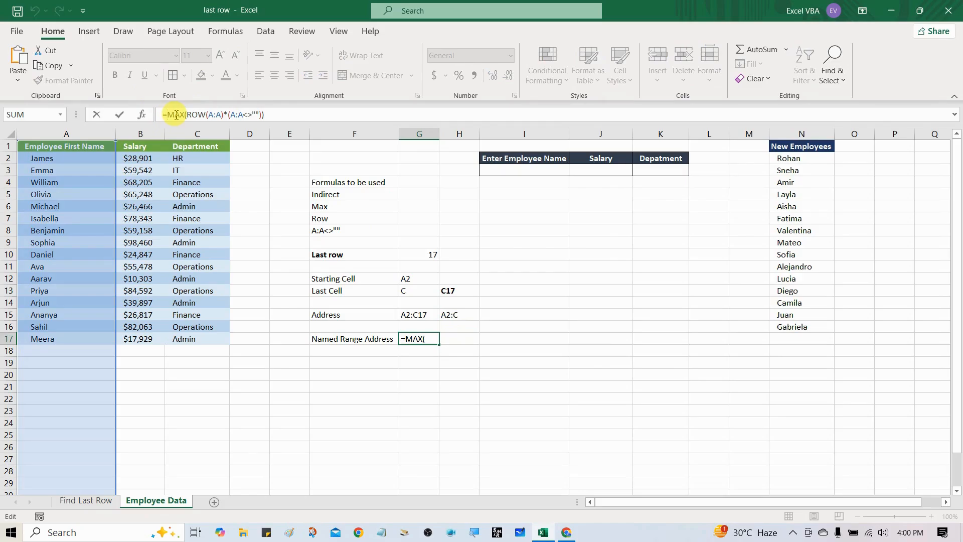
text(A2:C)
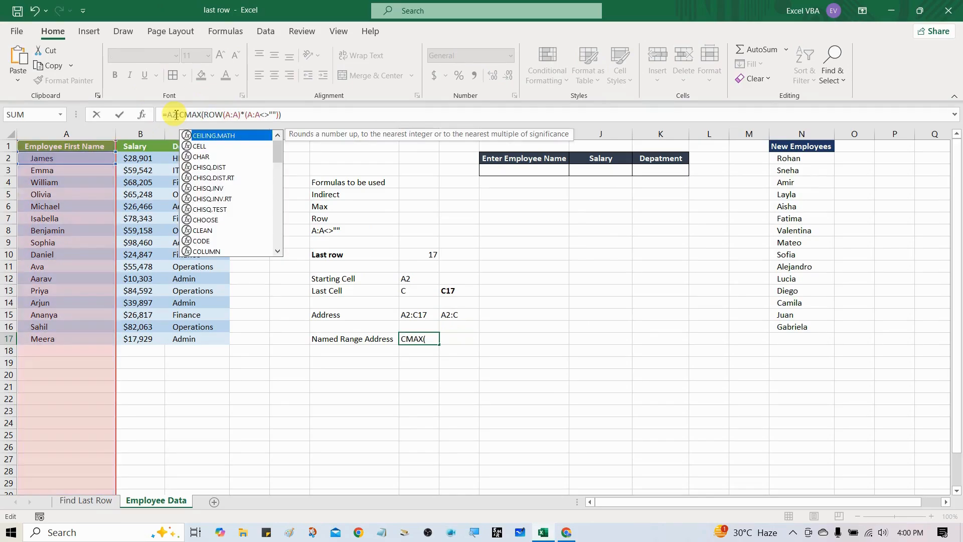
text("")
key(BackSpace)
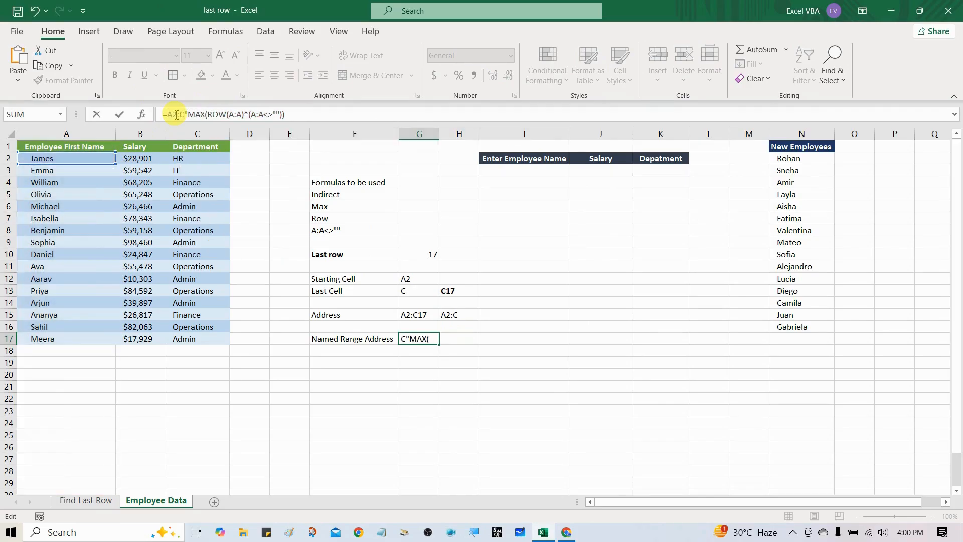
text(&)
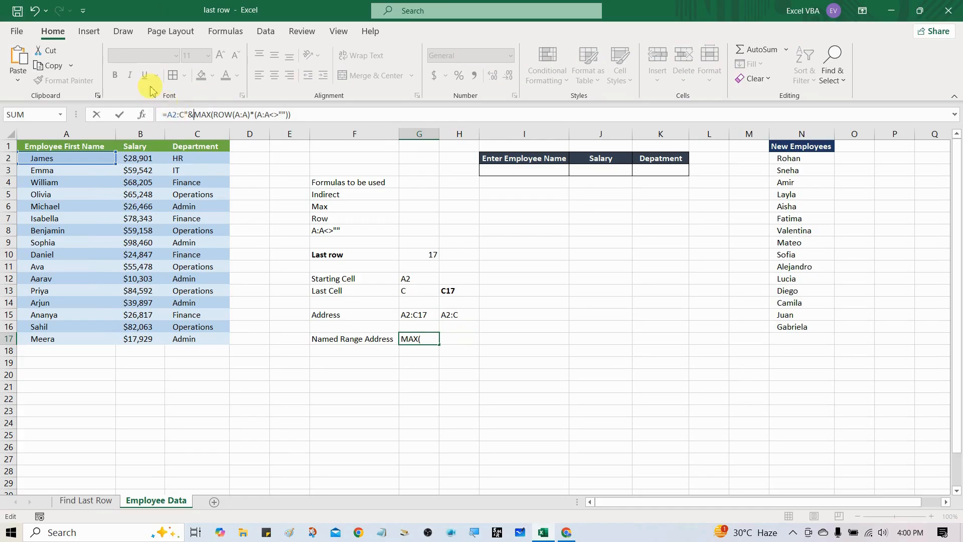
click(171, 115)
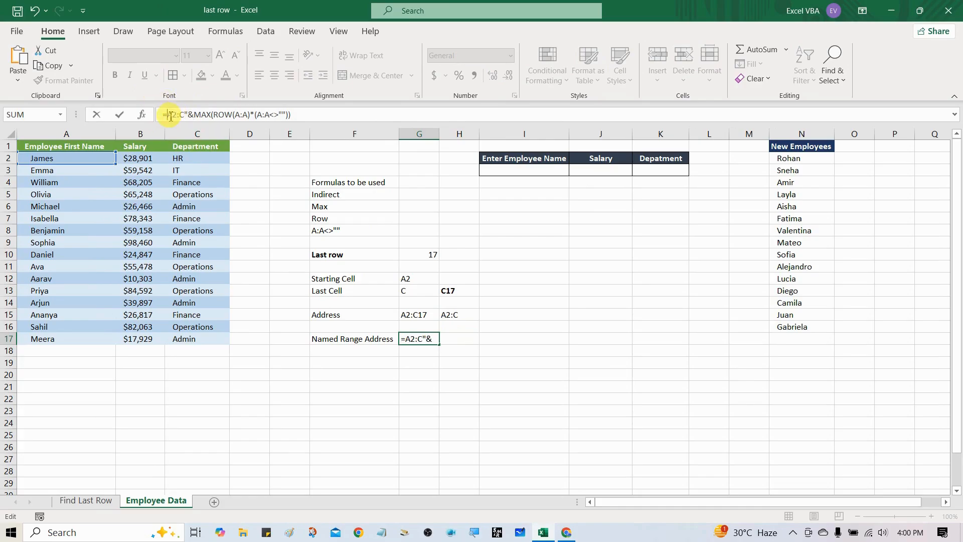
text(")
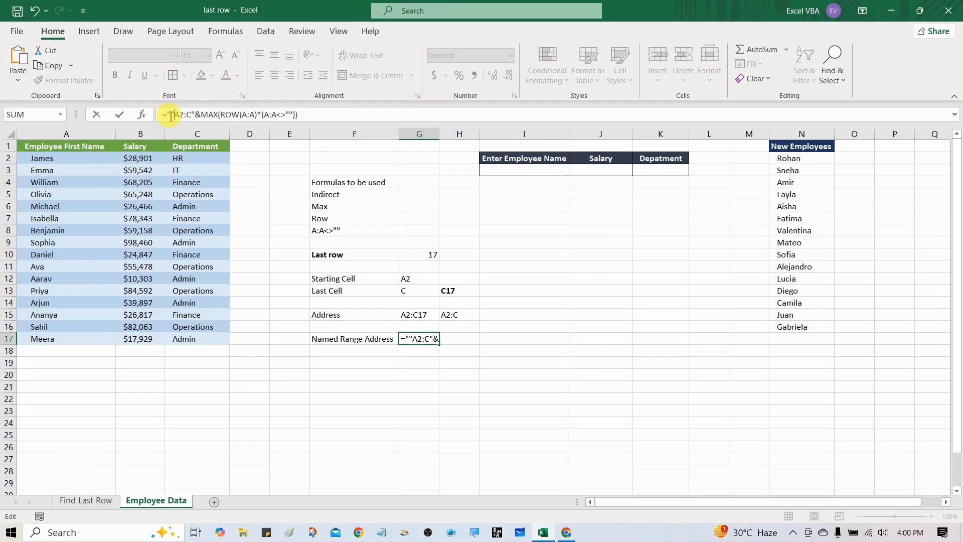
key(Return)
Clear the helper text from H15 and compare the addresses in G15 and G17.
key(Up)
key(Up)
key(Up)
key(Right)
key(Delete)
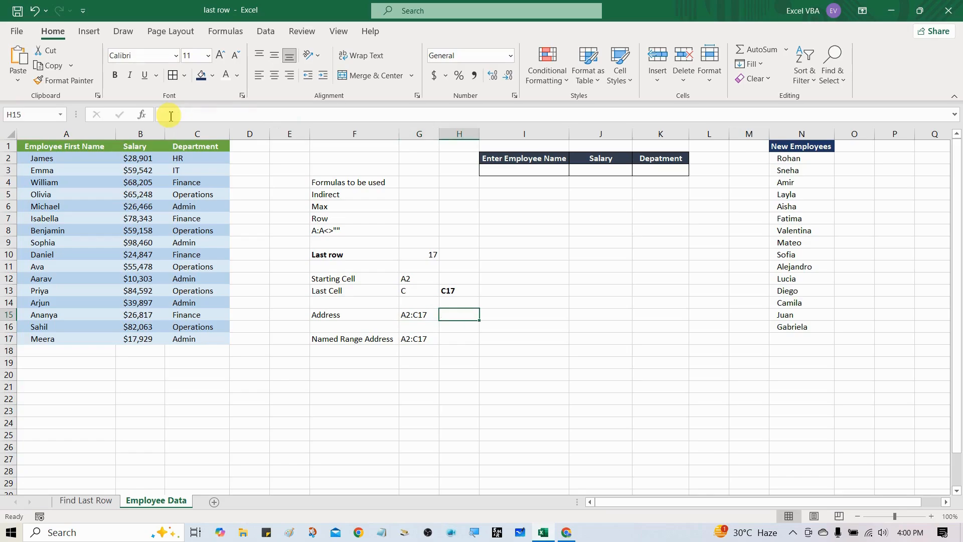
key(Down)
key(Left)
key(Down)
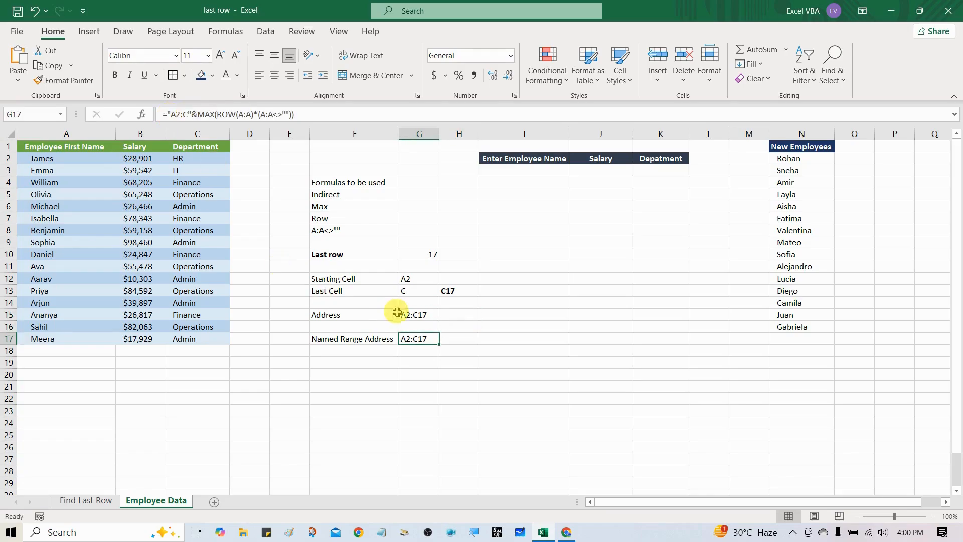
ctrl+click(416, 316)
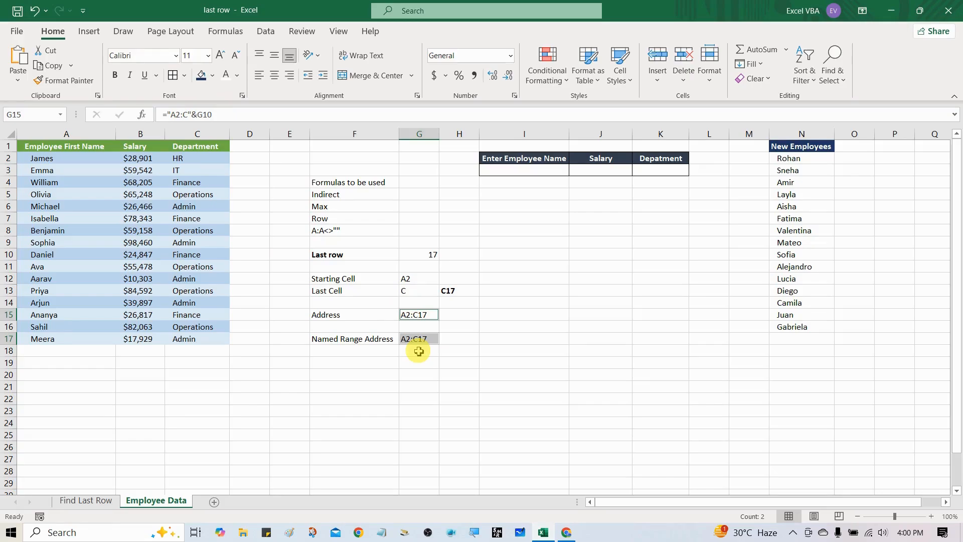
Move the last entry of the New Employees list in N16 to A18, directly below the employee data.
click(91, 359)
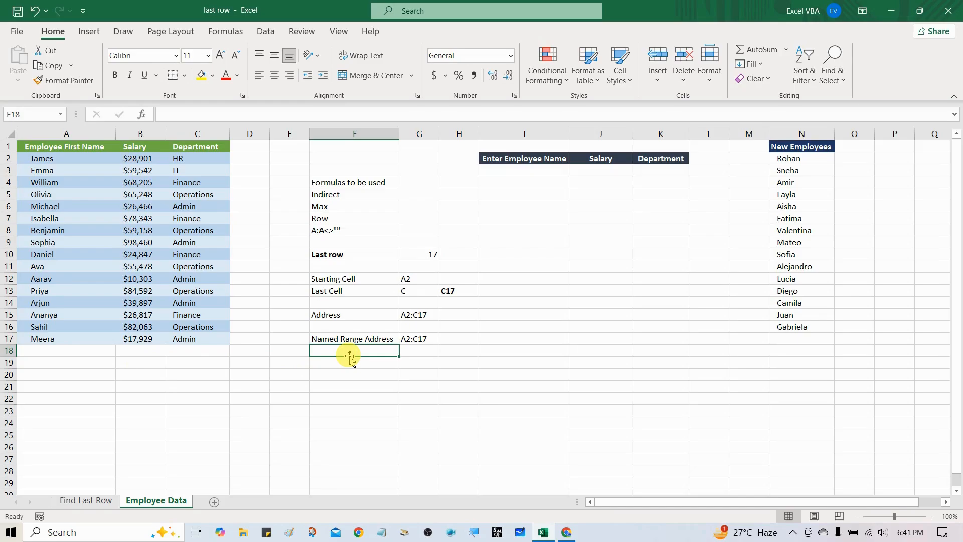
click(794, 327)
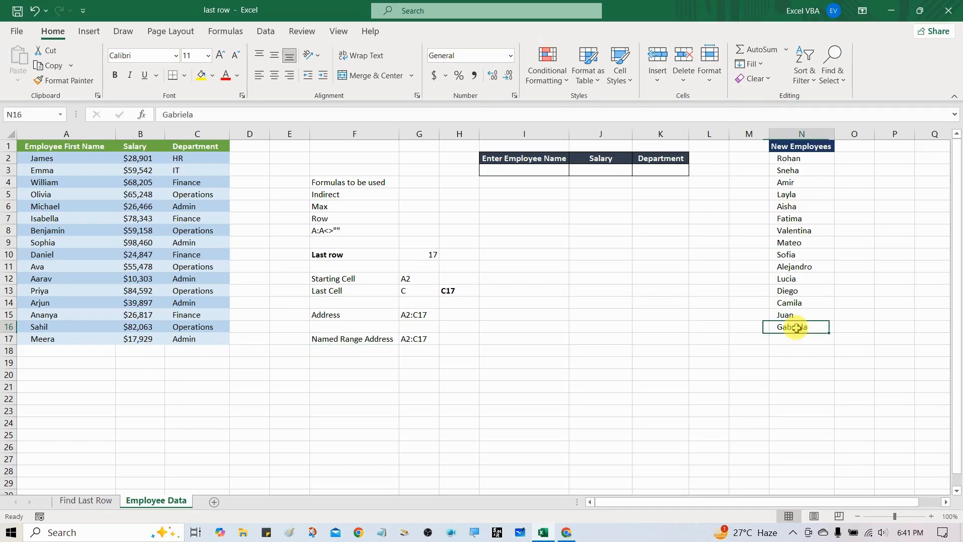
key(ctrl+c)
click(63, 349)
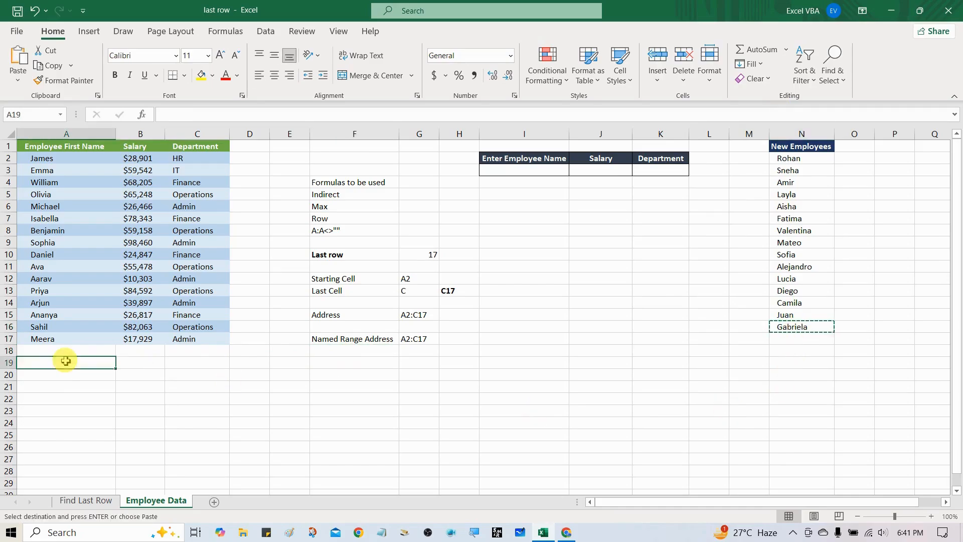
key(ctrl+v)
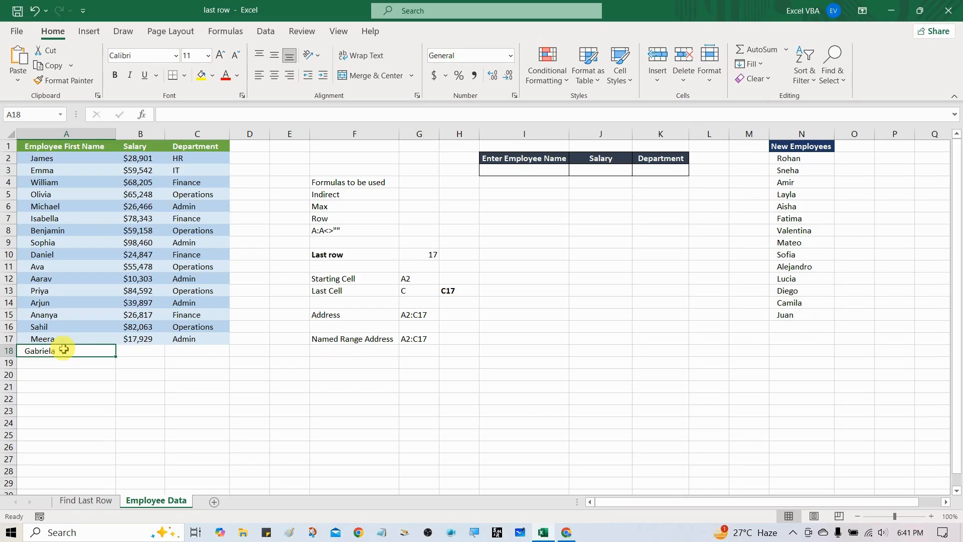
Enter salary 12354 and department Admin for the new employee in row 18, and check the address in G17.
click(145, 351)
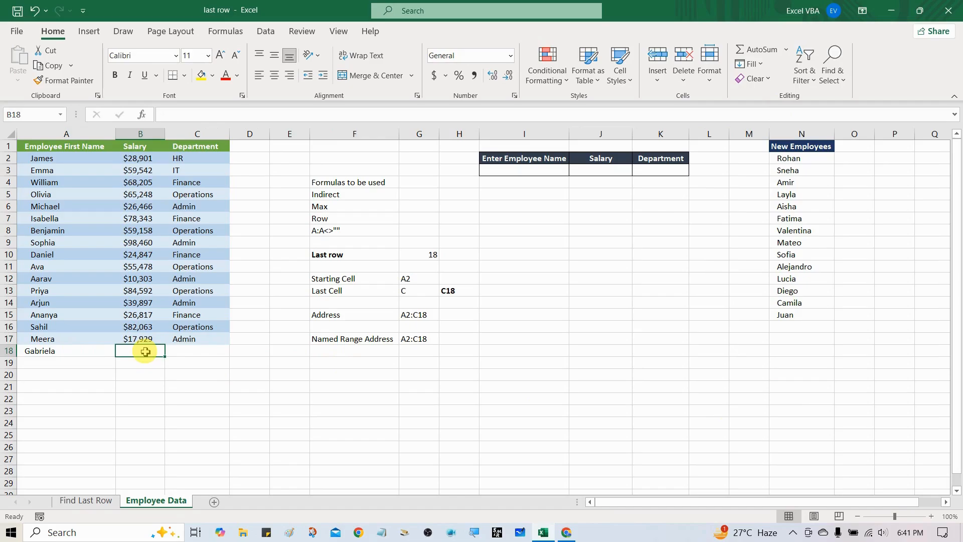
text(12354)
key(Tab)
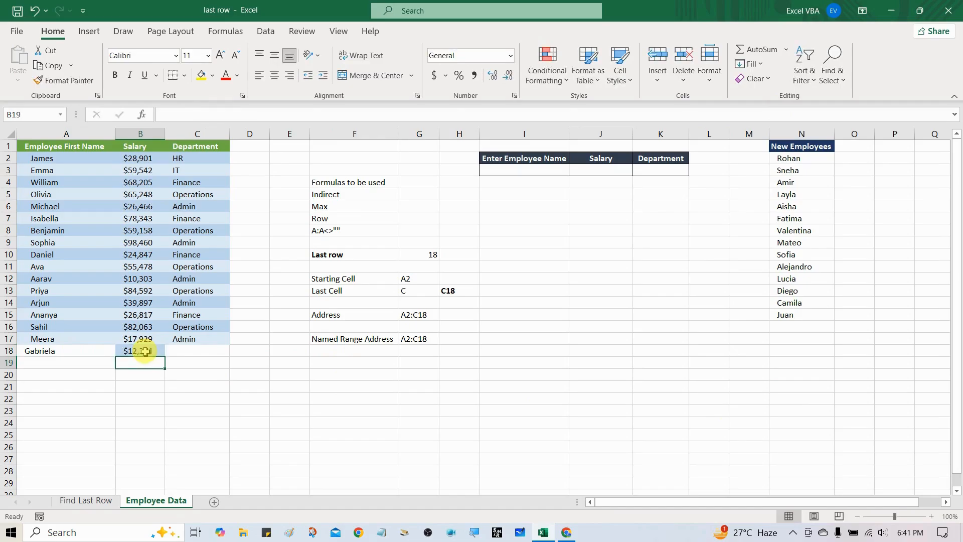
text(Adim)
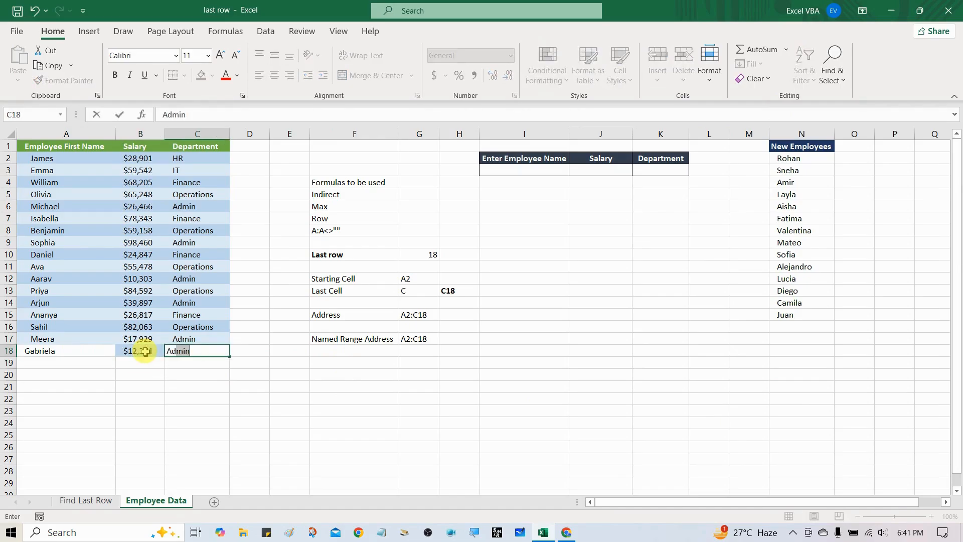
key(BackSpace)
key(BackSpace)
text(min)
key(Return)
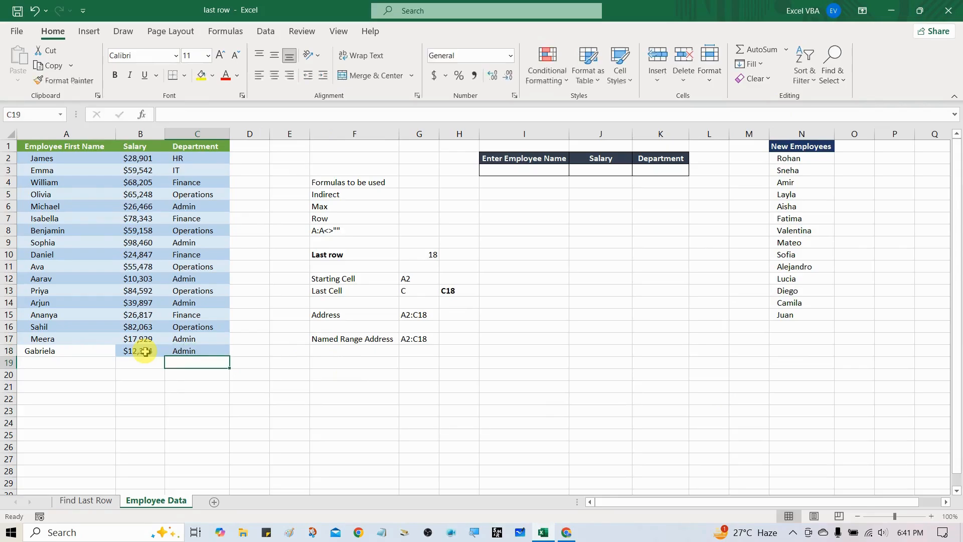
key(Up)
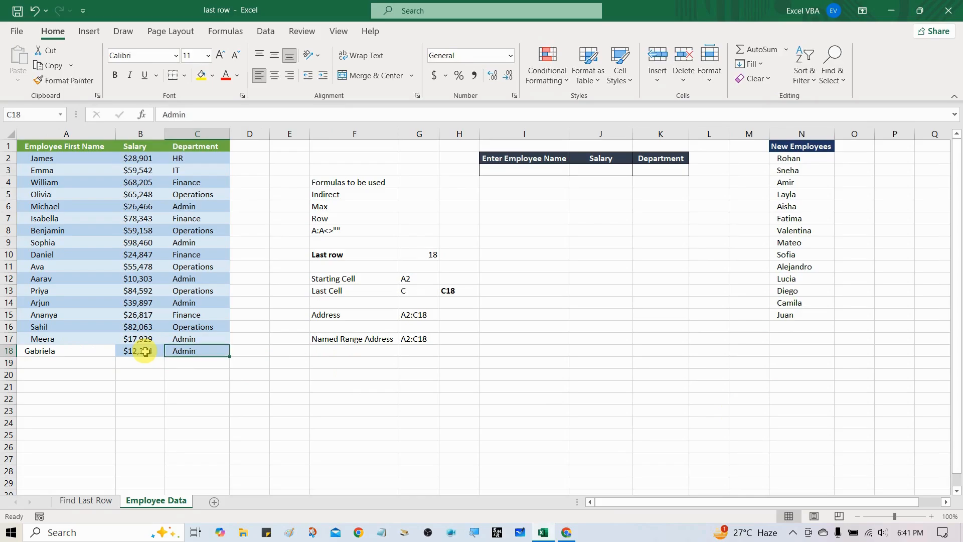
click(423, 342)
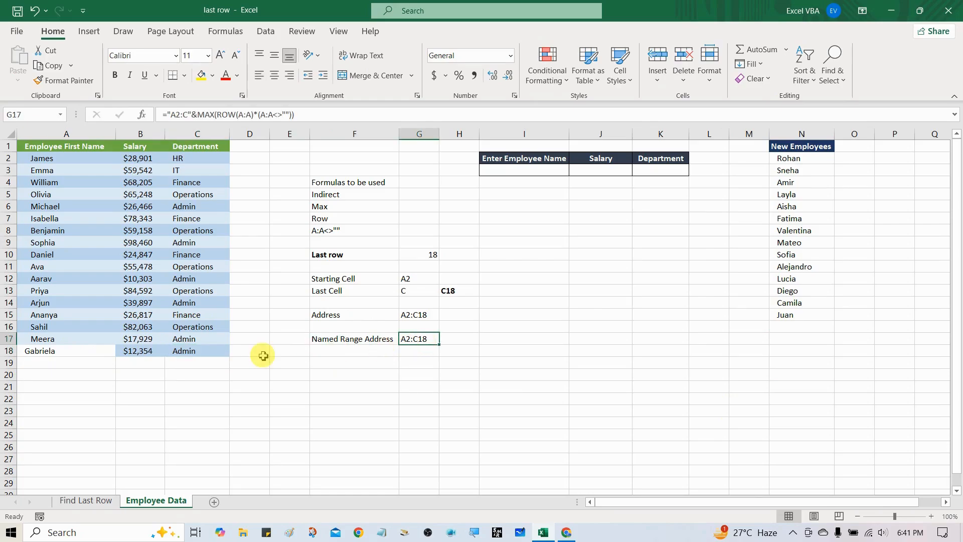
click(100, 351)
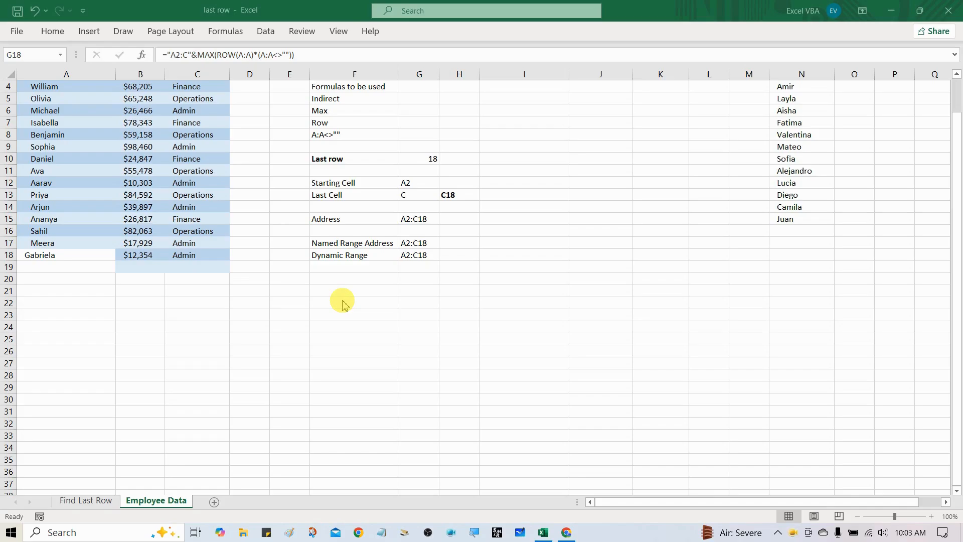
Wrap the Dynamic Range formula in G18 in INDIRECT, as =INDIRECT("A2:C"&MAX(ROW(A:A)*(A:A<>""))), and commit it.
click(169, 55)
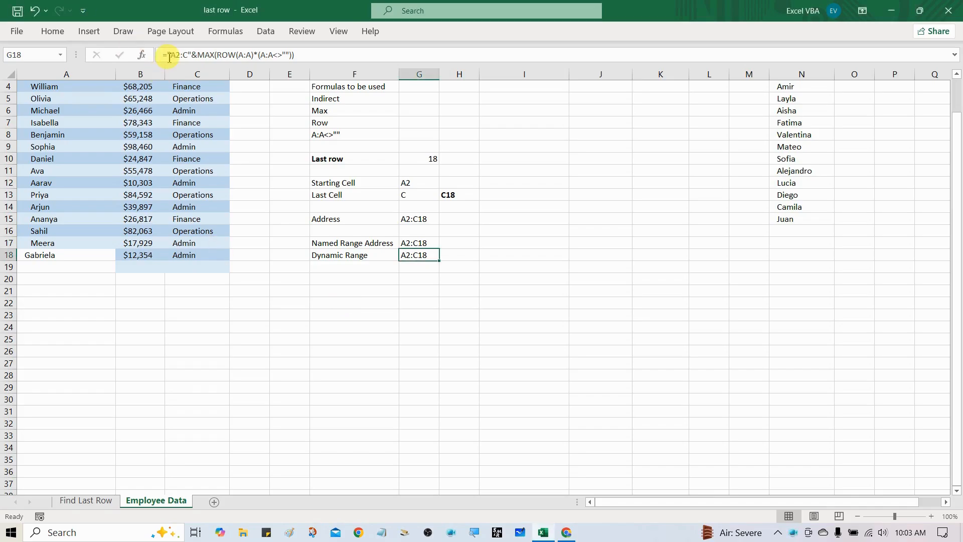
click(169, 54)
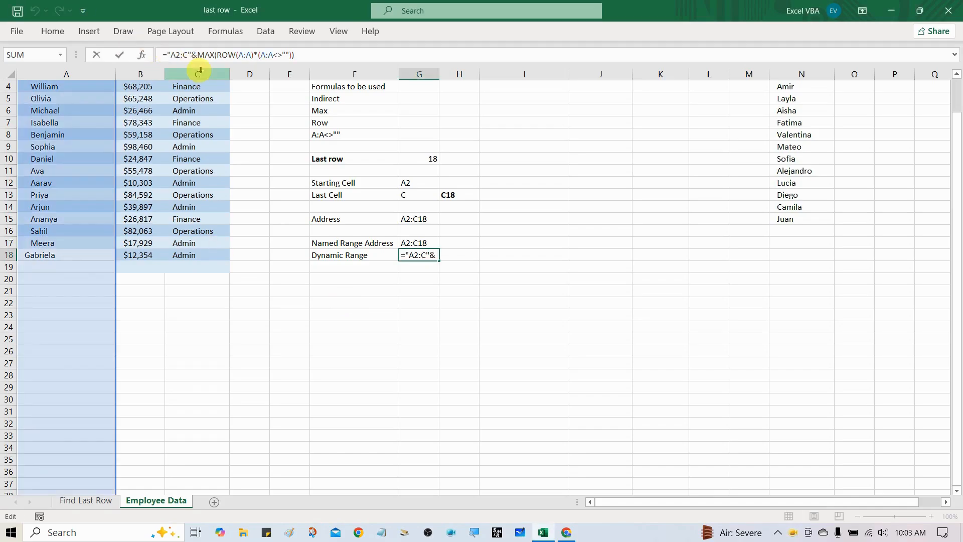
text(ind)
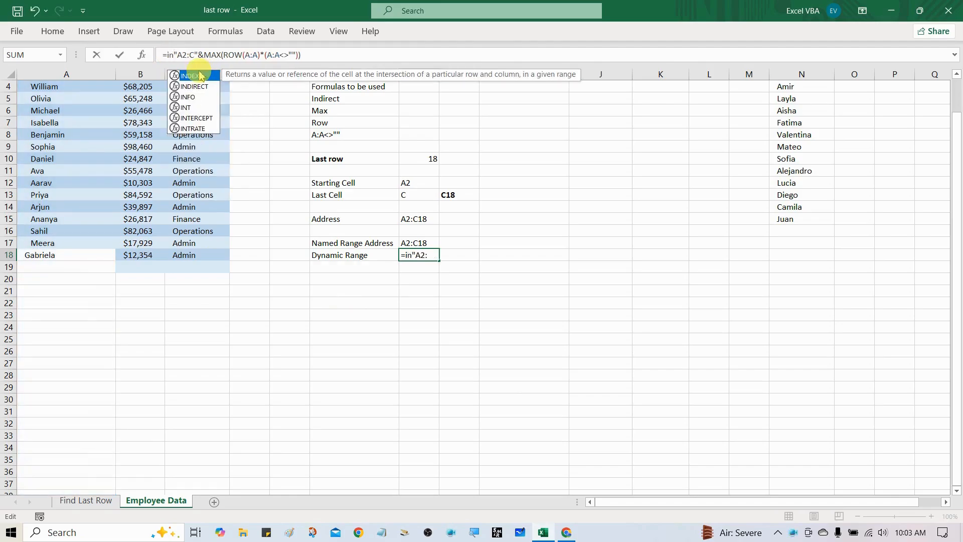
key(Down)
key(Tab)
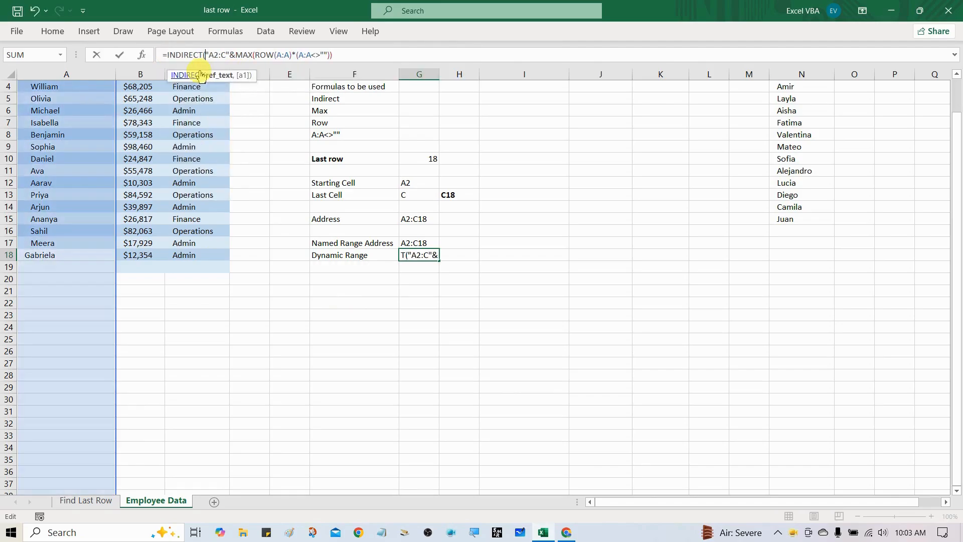
key(End)
text()))
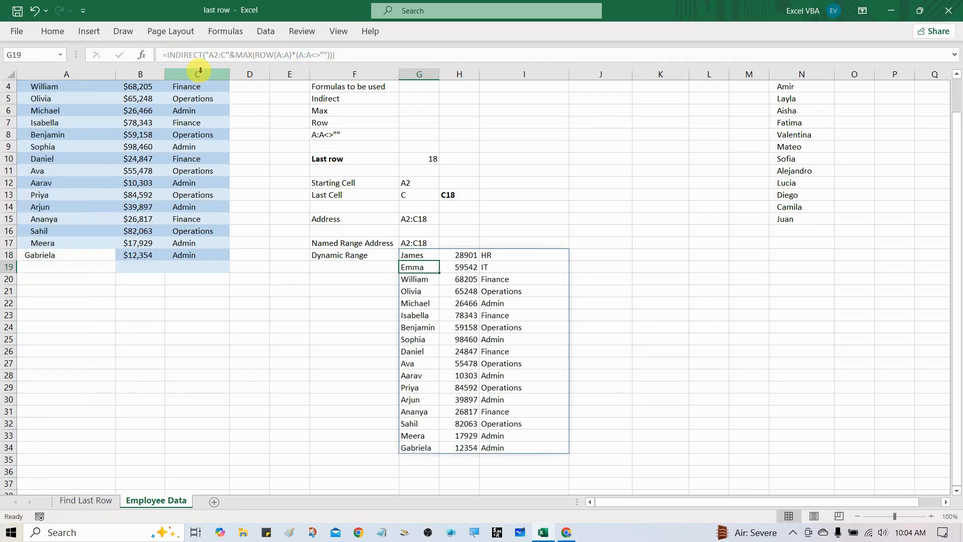
key(Up)
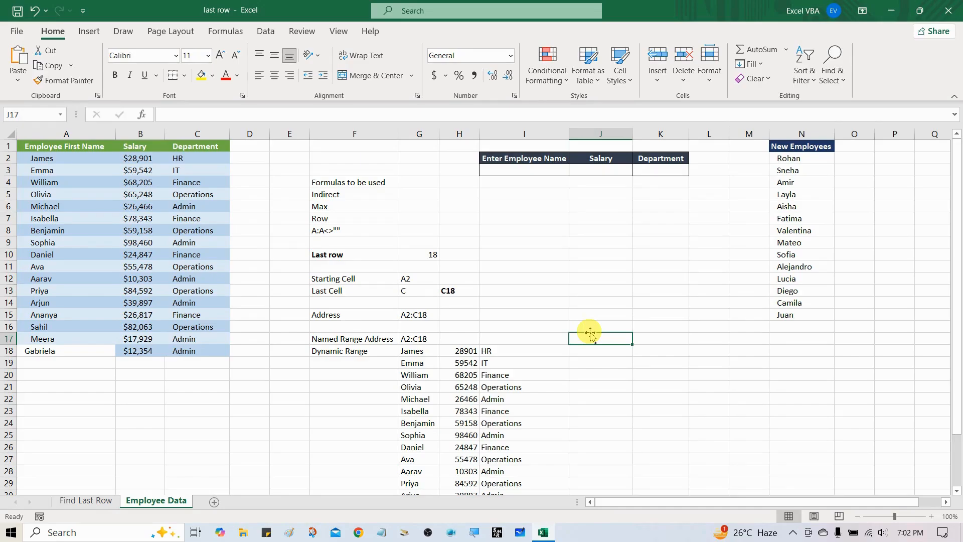
Copy the formula text from G17 and paste it into cell J17.
key(Left)
key(Left)
key(Left)
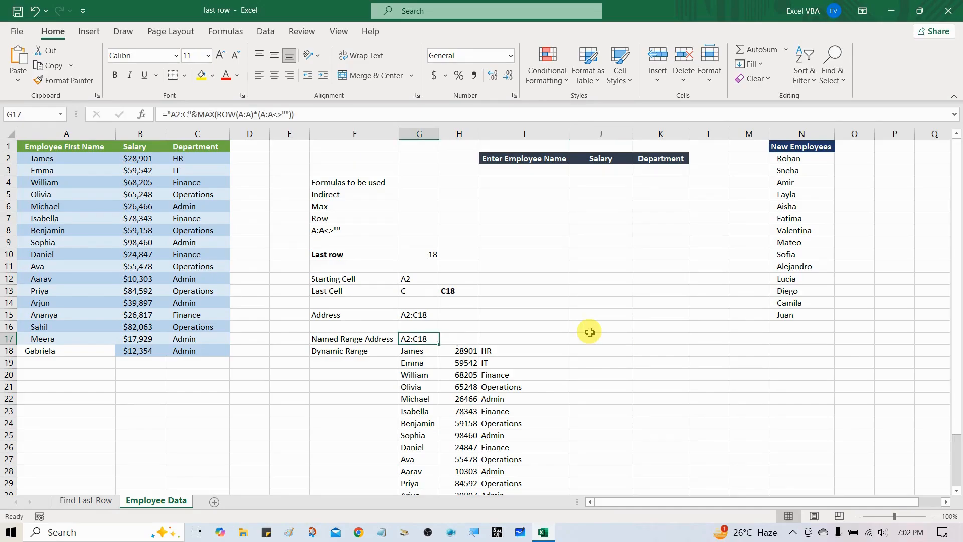
key(F2)
key(shift+Home)
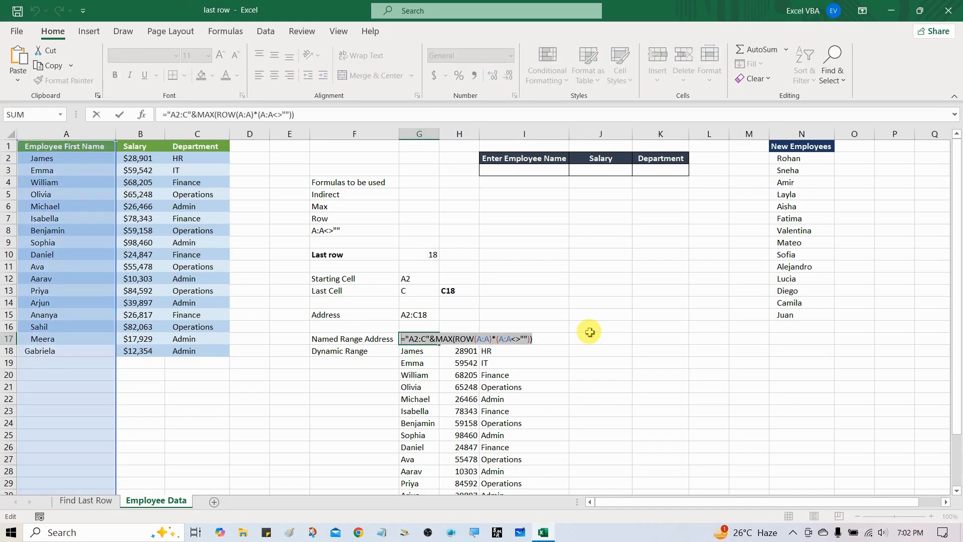
key(Tab)
key(Right)
key(Right)
key(Right)
key(Left)
key(F2)
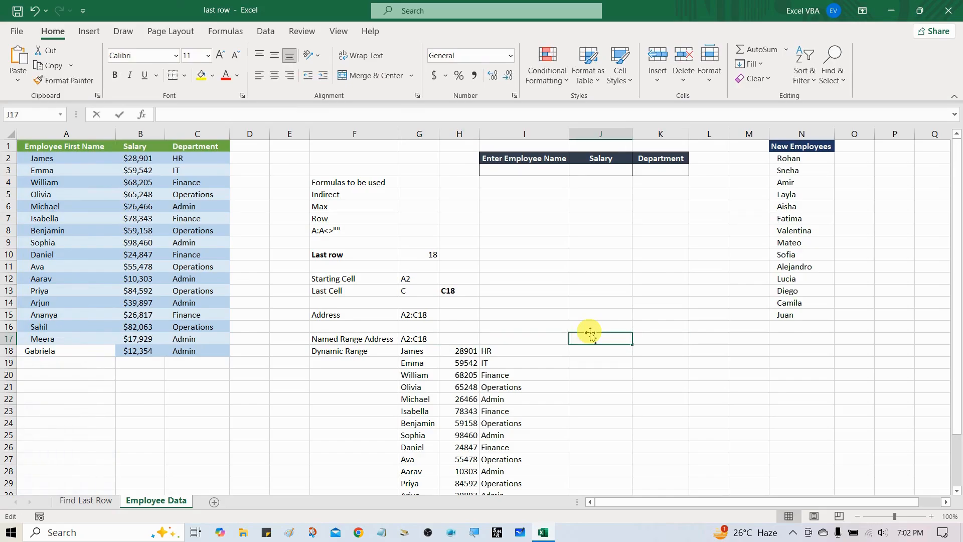
key(ctrl+v)
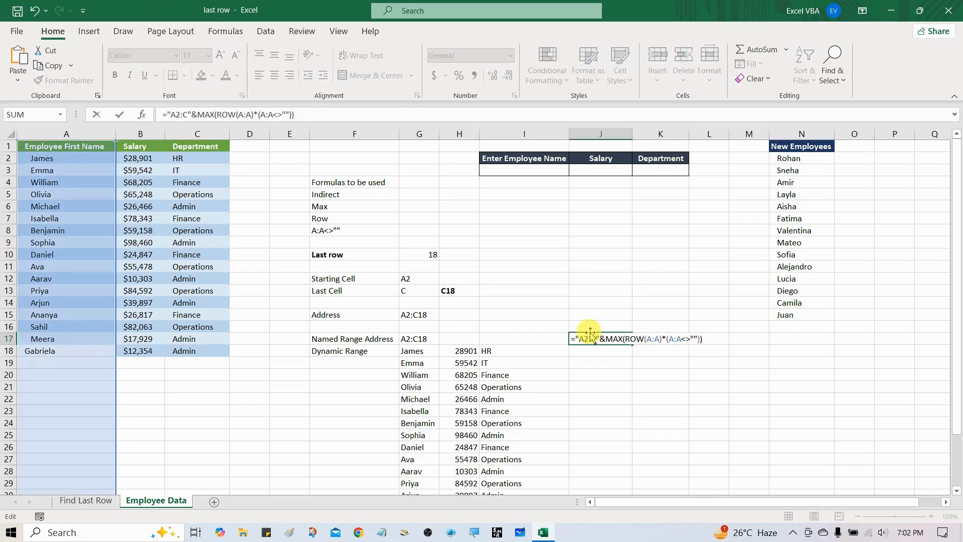
Change the J17 formula to =INDIRECT("A2:A"&MAX(ROW(A:A)*(A:A<>""))) so it covers only column A, and commit it.
key(Home)
key(BackSpace)
text(A)
text(IND)
key(Down)
key(Tab)
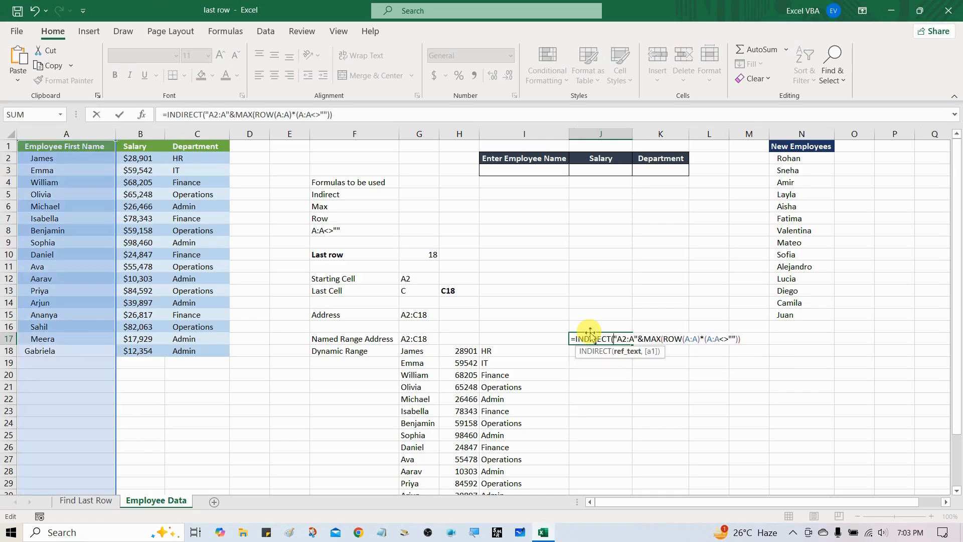
text())
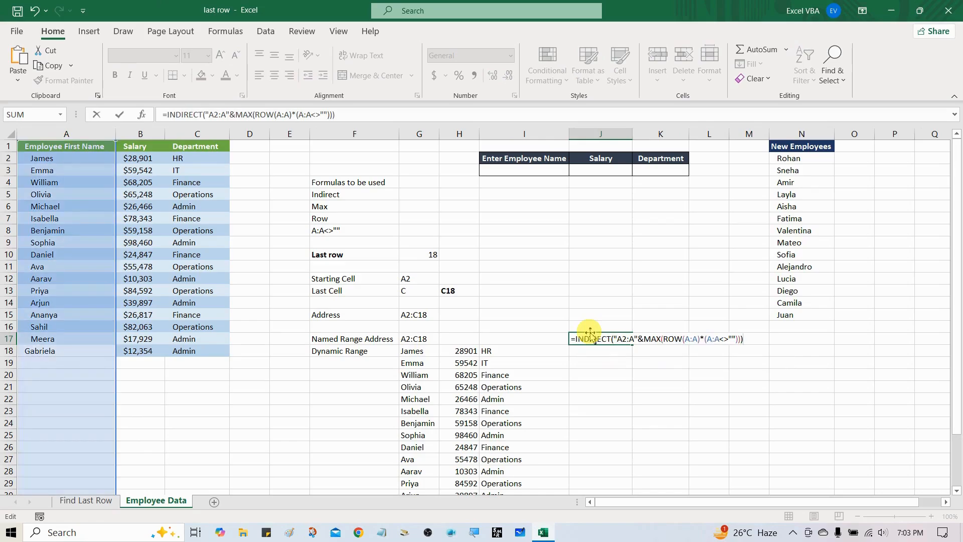
key(Return)
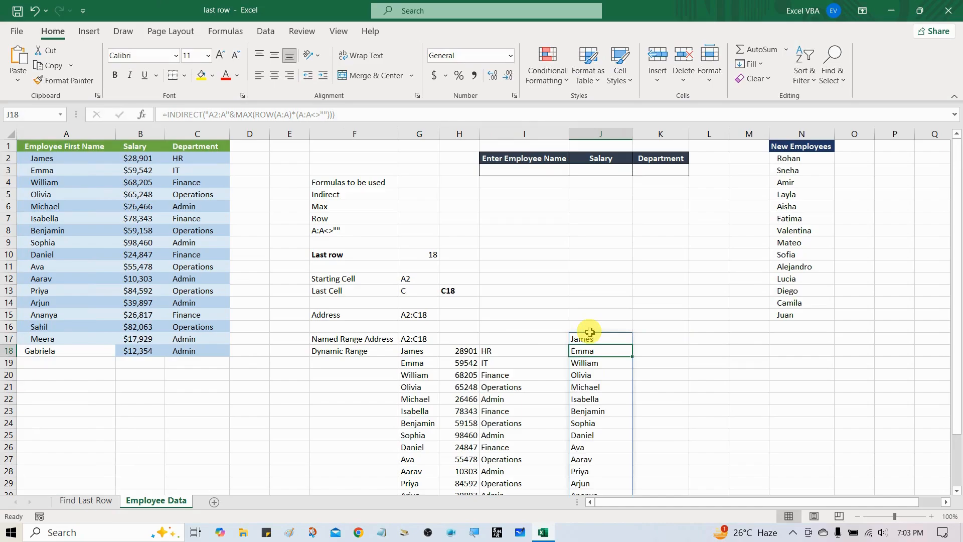
click(589, 335)
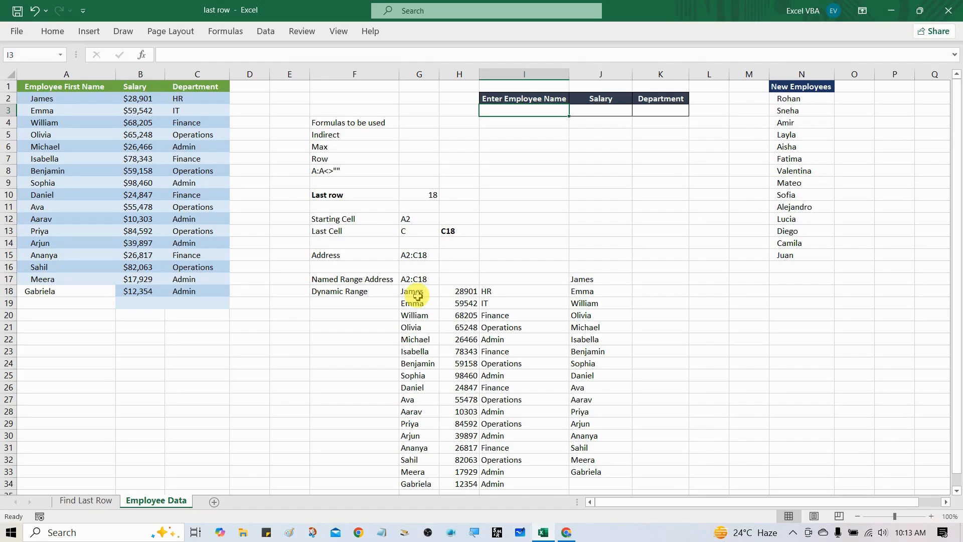
Copy the full text of the Dynamic Range formula in cell G18, leaving the cell unchanged.
click(417, 295)
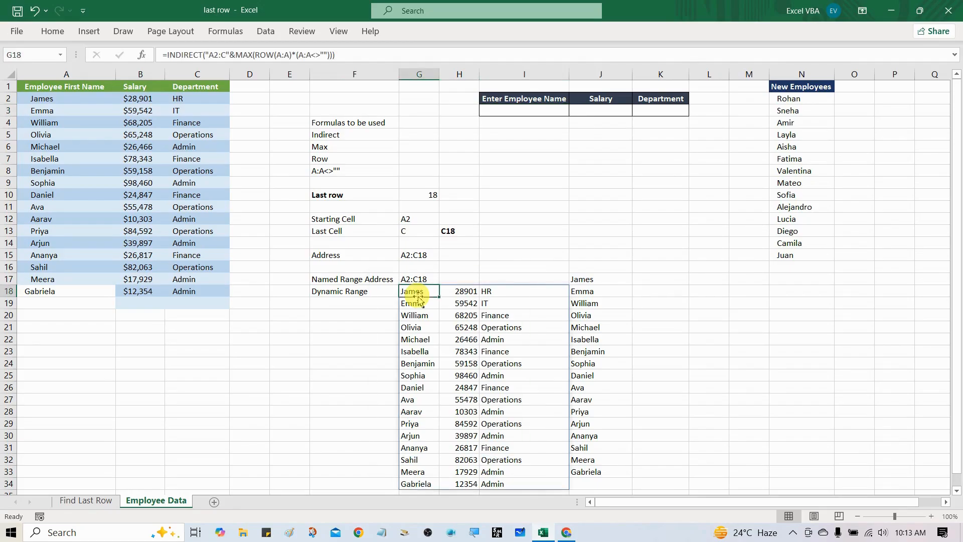
drag(162, 54, 337, 54)
key(ctrl+c)
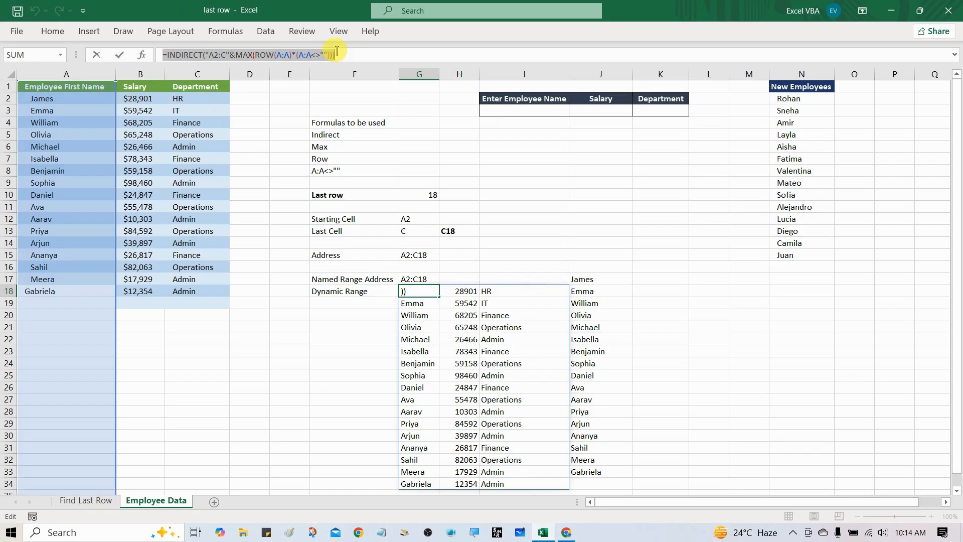
key(Escape)
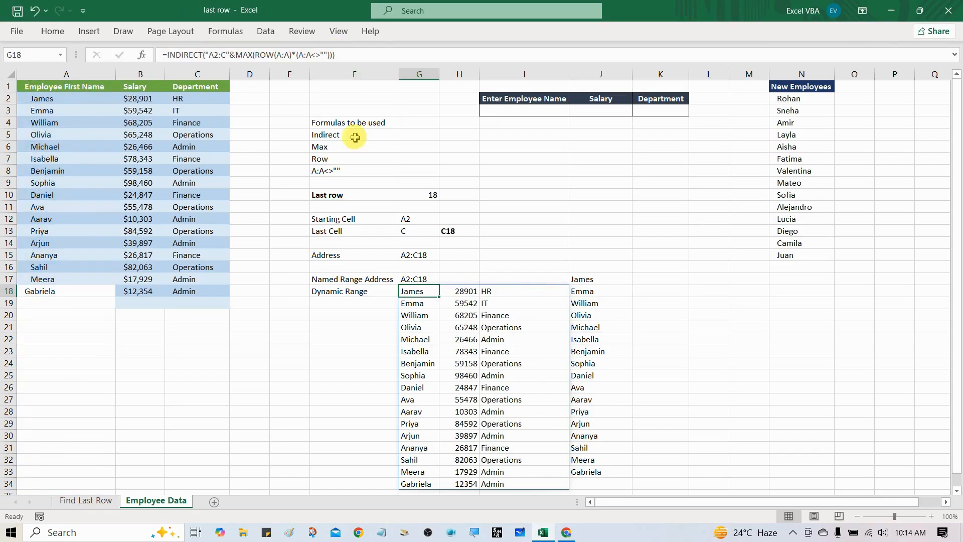
click(379, 321)
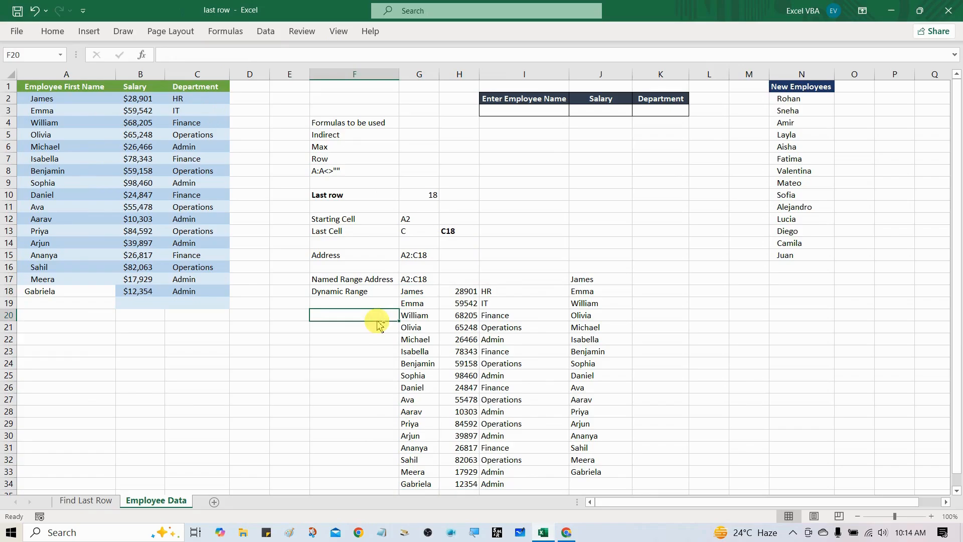
Define the workbook-scoped name Emp_Data with the copied formula =INDIRECT("A2:C"&MAX(ROW(A:A)*(A:A<>""))), and check which cells it refers to.
key(ctrl+F3)
drag(402, 91, 515, 150)
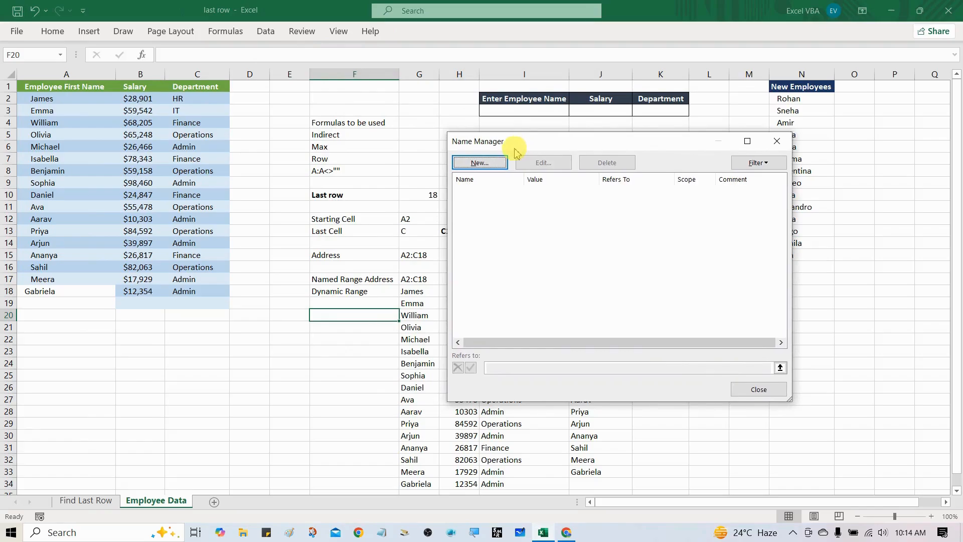
click(480, 161)
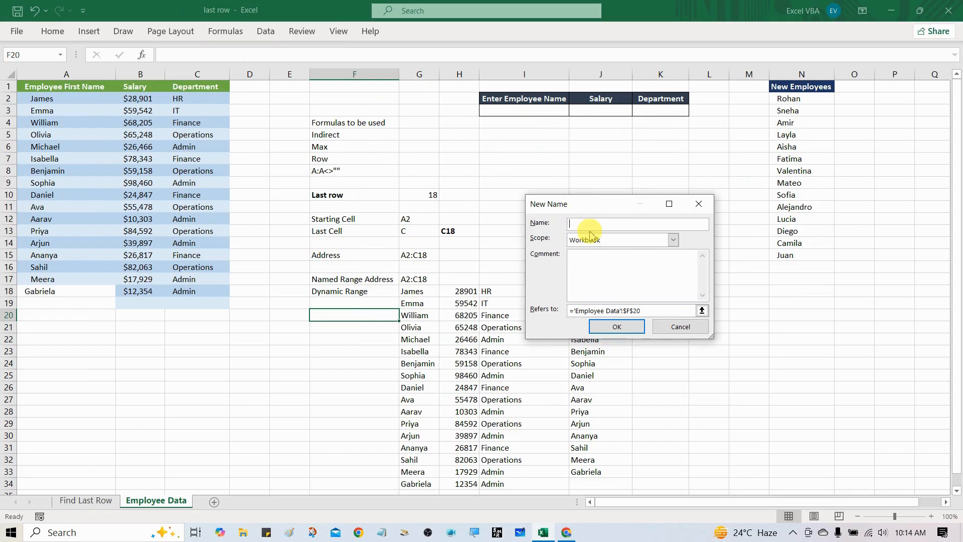
text(Emp_Data)
drag(652, 310, 538, 312)
key(BackSpace)
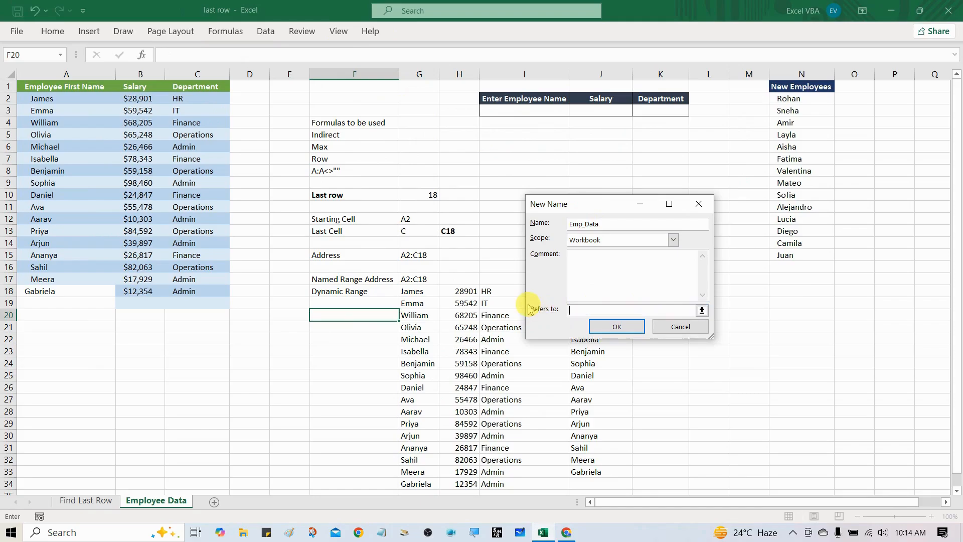
key(ctrl+v)
click(624, 327)
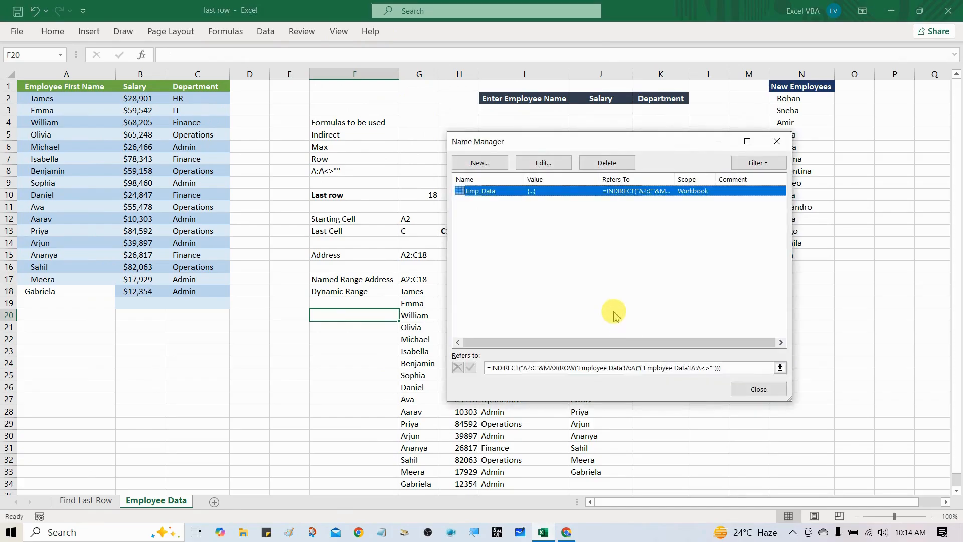
click(561, 368)
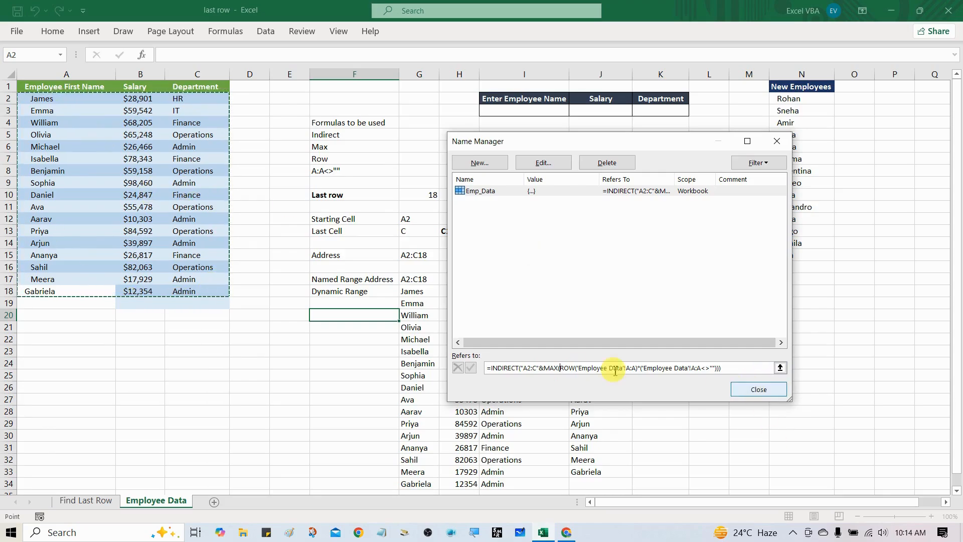
click(756, 389)
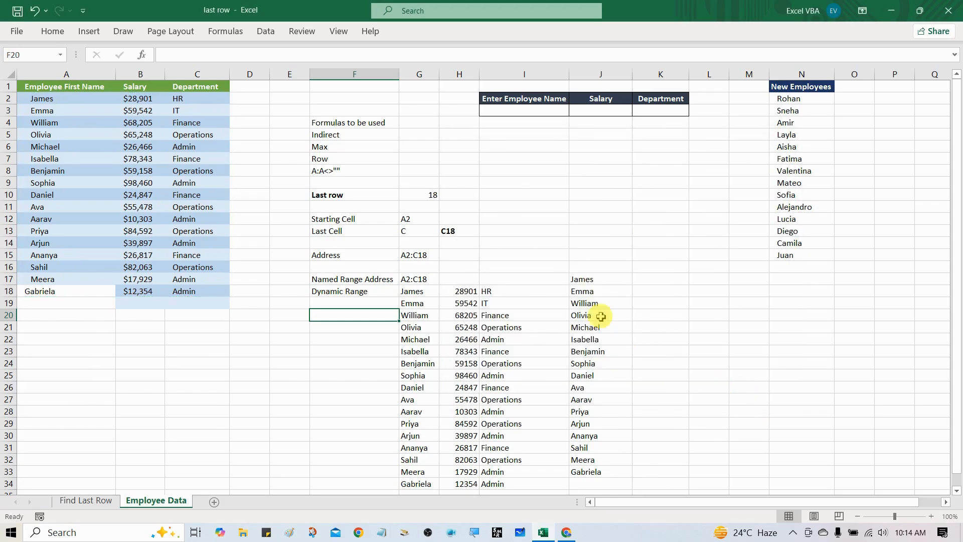
Copy the full text of the column A range formula in cell J17, leaving the cell unchanged.
click(589, 280)
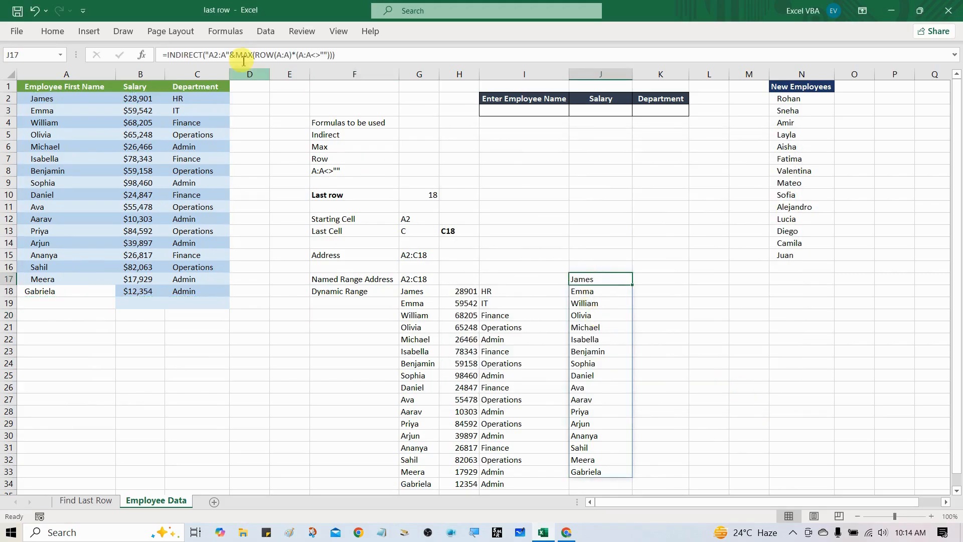
drag(172, 57, 401, 59)
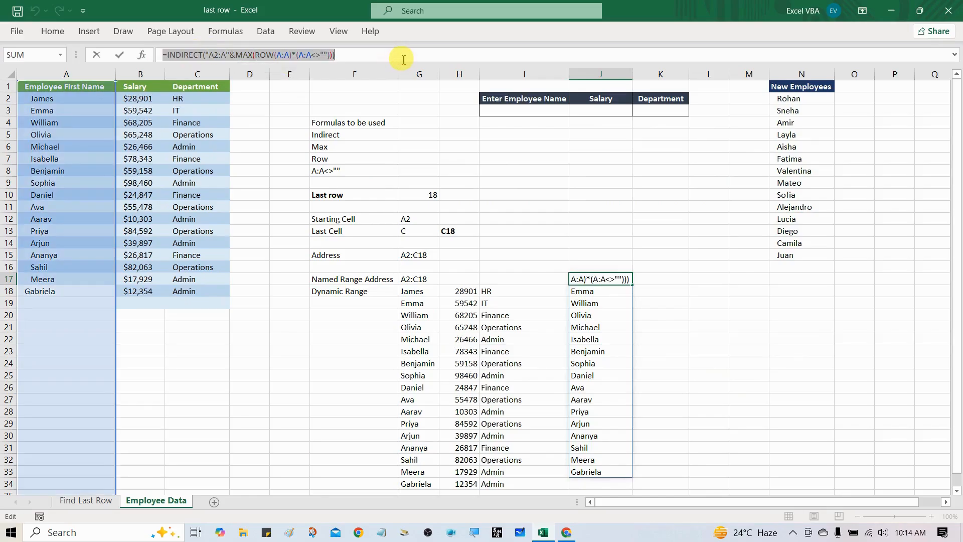
key(Escape)
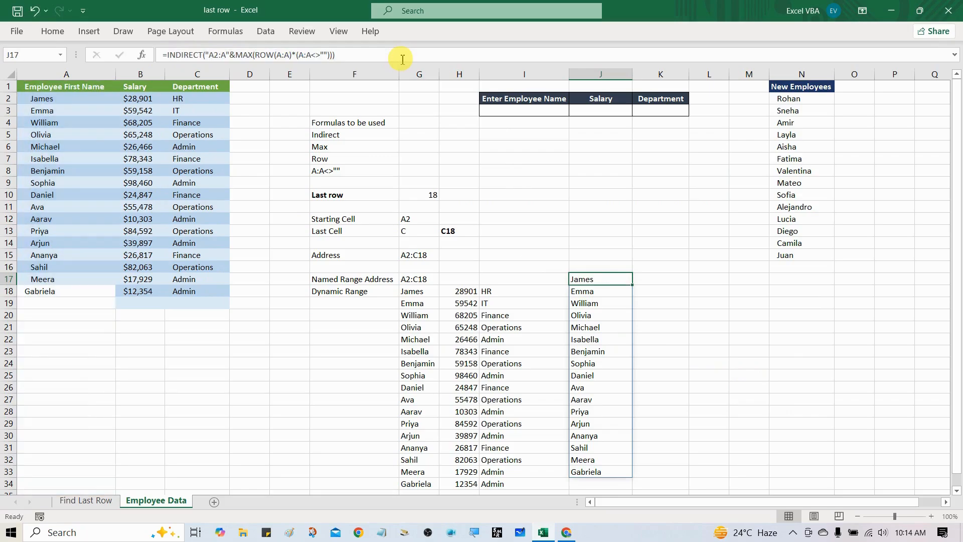
Define the workbook-scoped name Emp_Names with the copied formula =INDIRECT("A2:A"&MAX(ROW(A:A)*(A:A<>""))).
key(ctrl+F3)
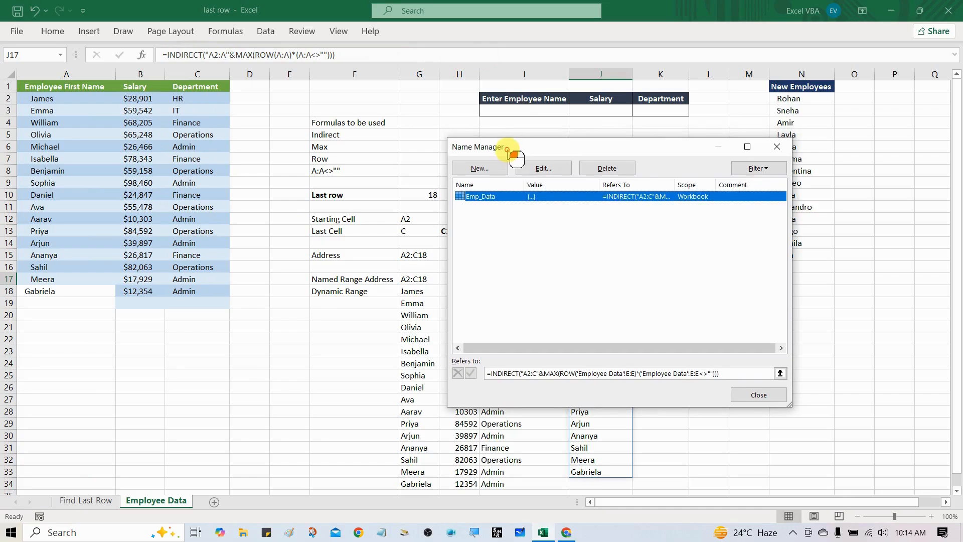
key(Escape)
key(alt+m)
key(m)
key(d)
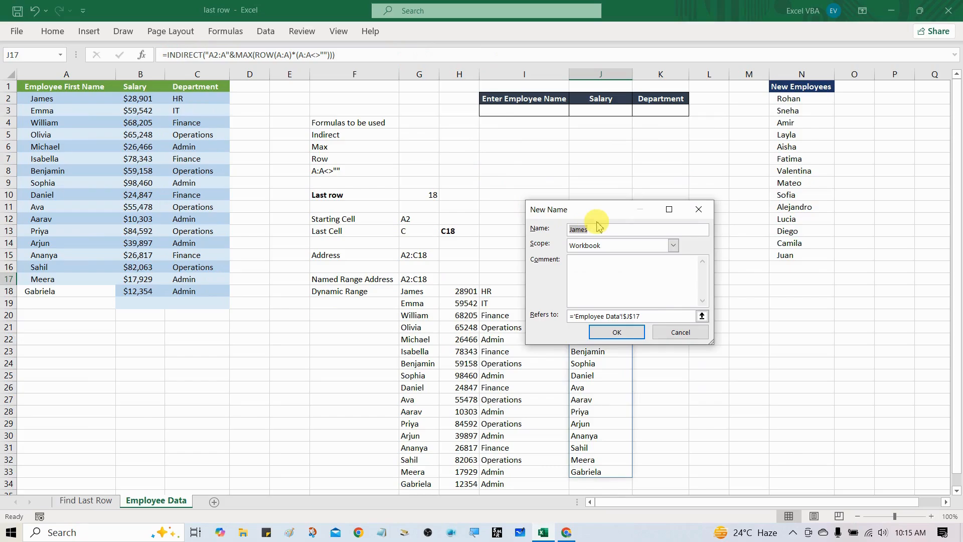
text(Emp_Names)
drag(667, 317, 567, 324)
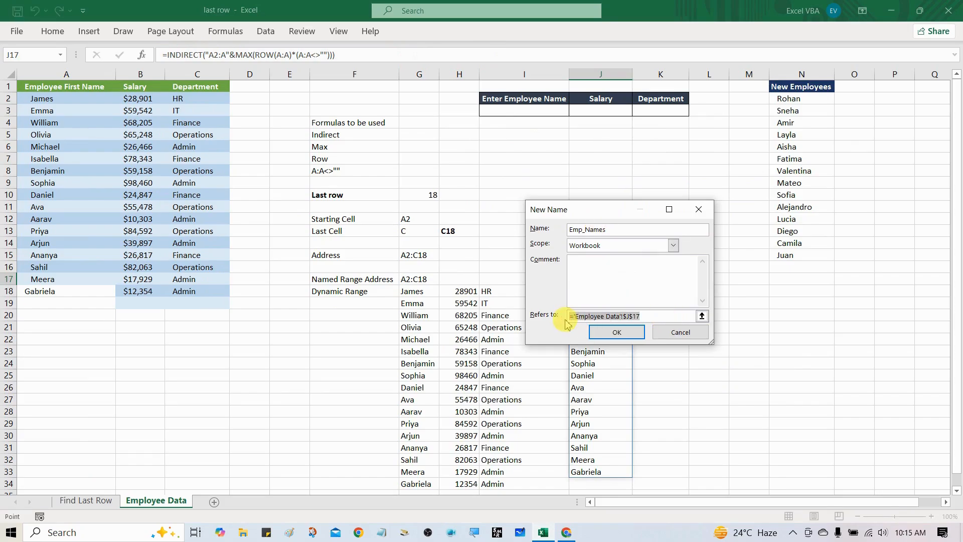
key(BackSpace)
key(ctrl+v)
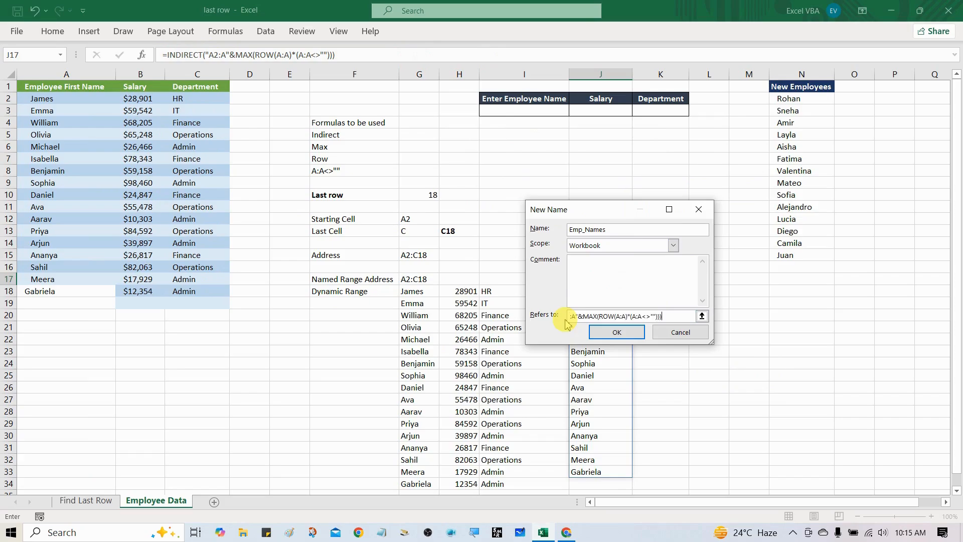
click(613, 334)
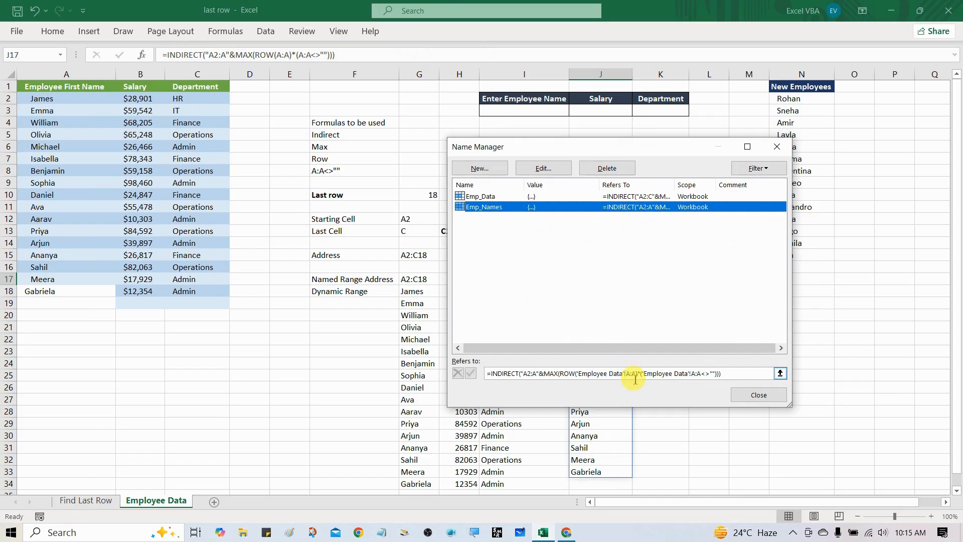
Review the references of Emp_Data and Emp_Names in the Name Manager and close it.
drag(547, 151, 519, 152)
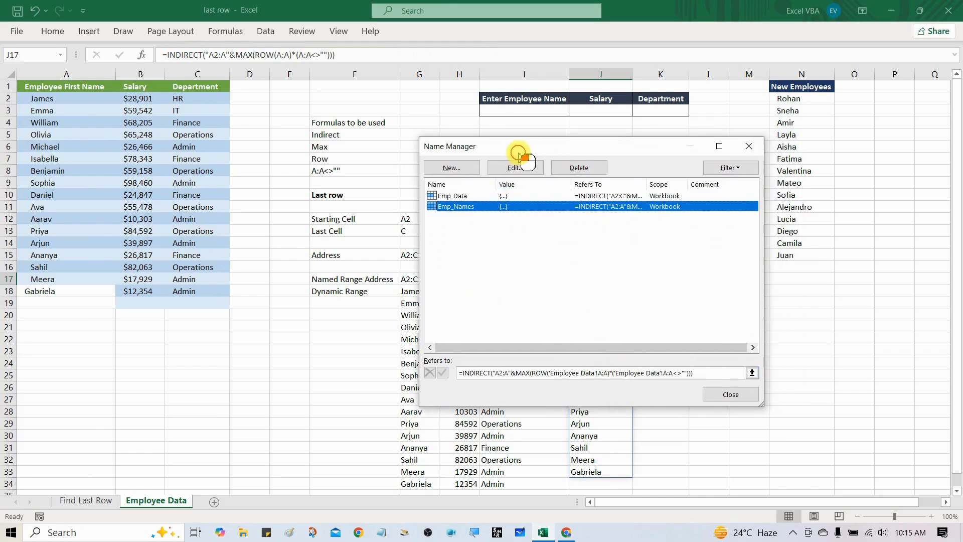
click(452, 196)
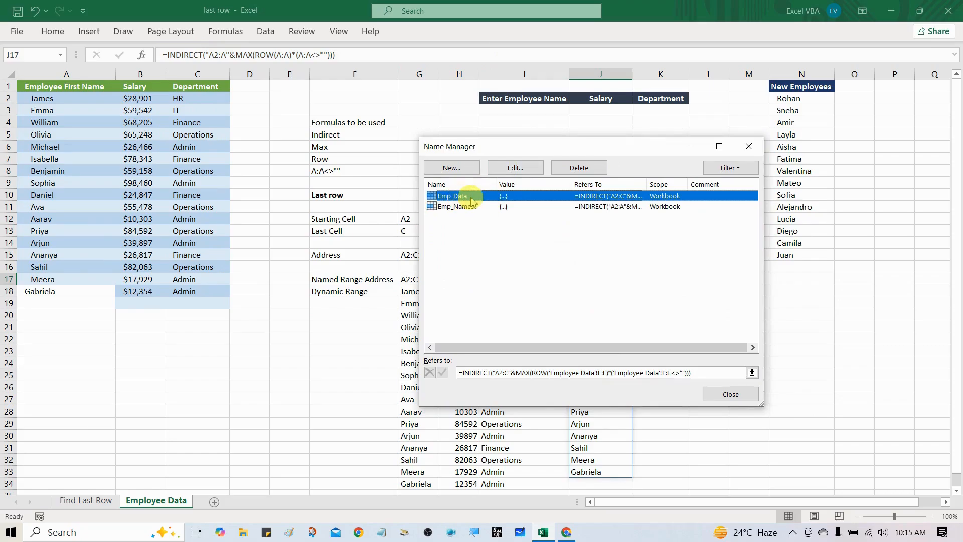
click(470, 207)
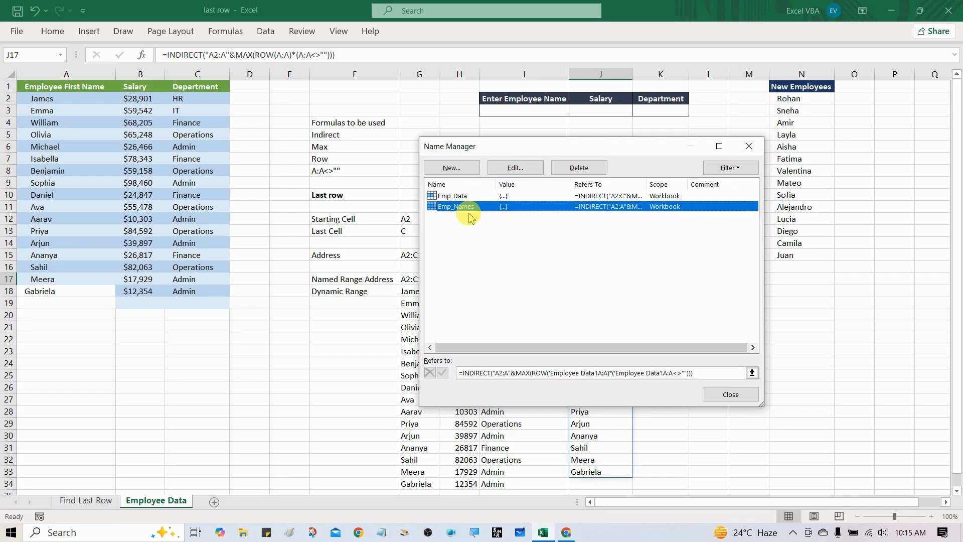
click(728, 395)
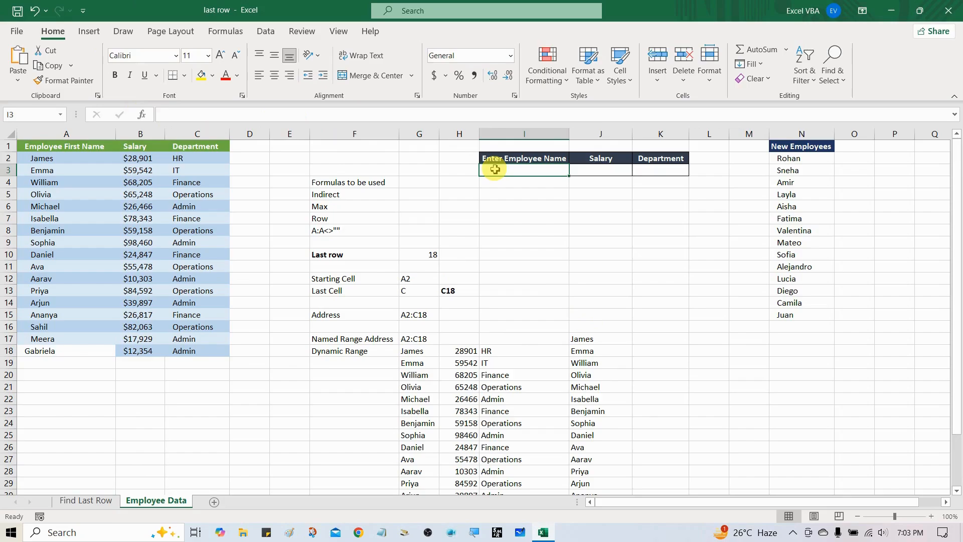
Add List data validation to cell I3 under Enter Employee Name, with the source =Emp_Names.
key(alt+d)
key(l)
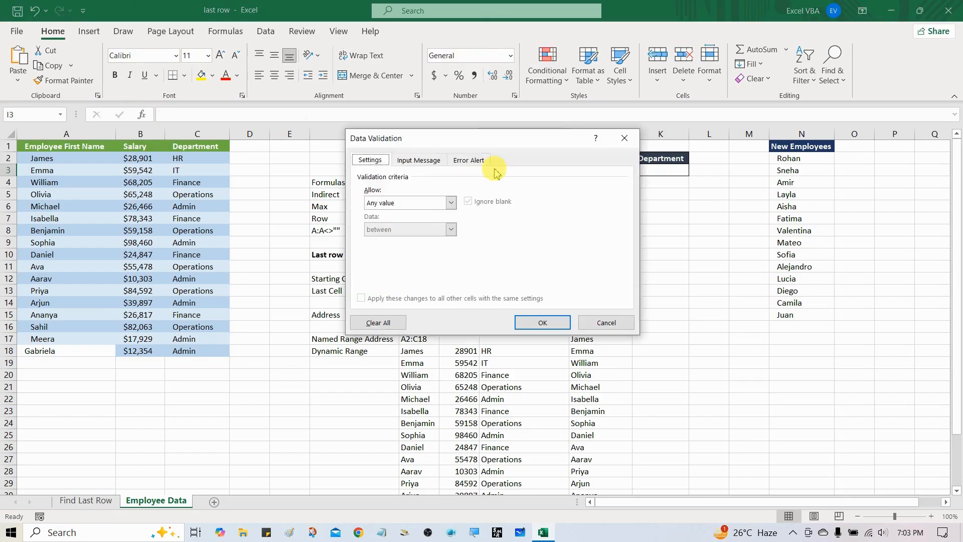
click(429, 202)
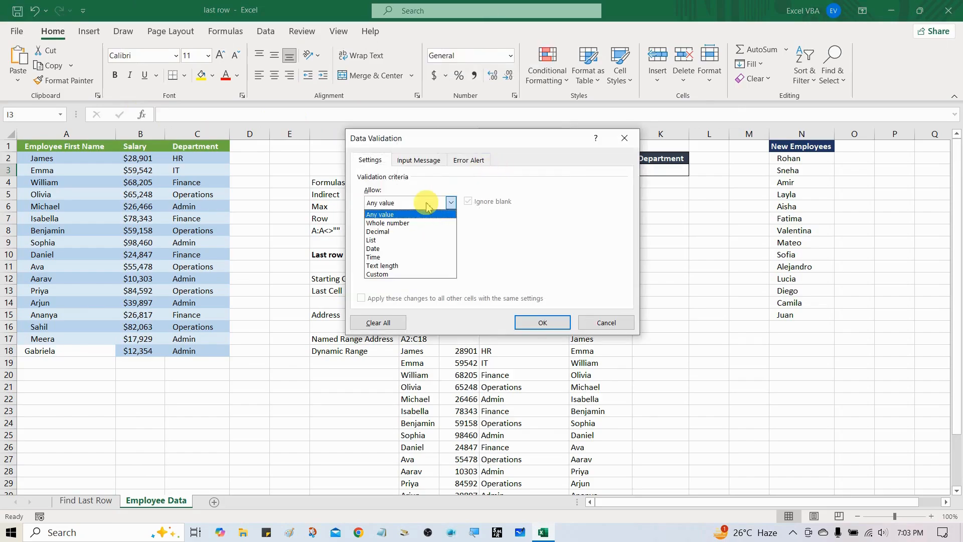
click(393, 241)
click(392, 255)
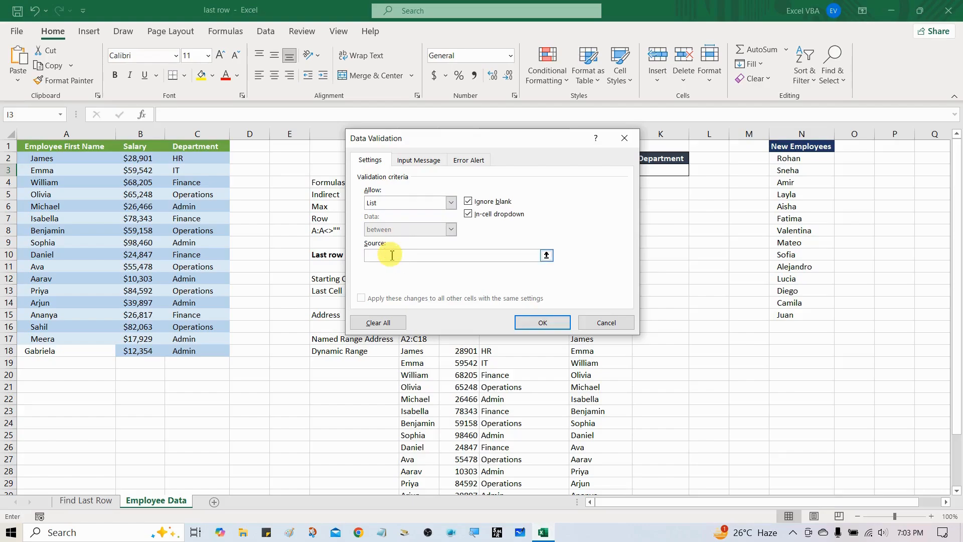
text(=)
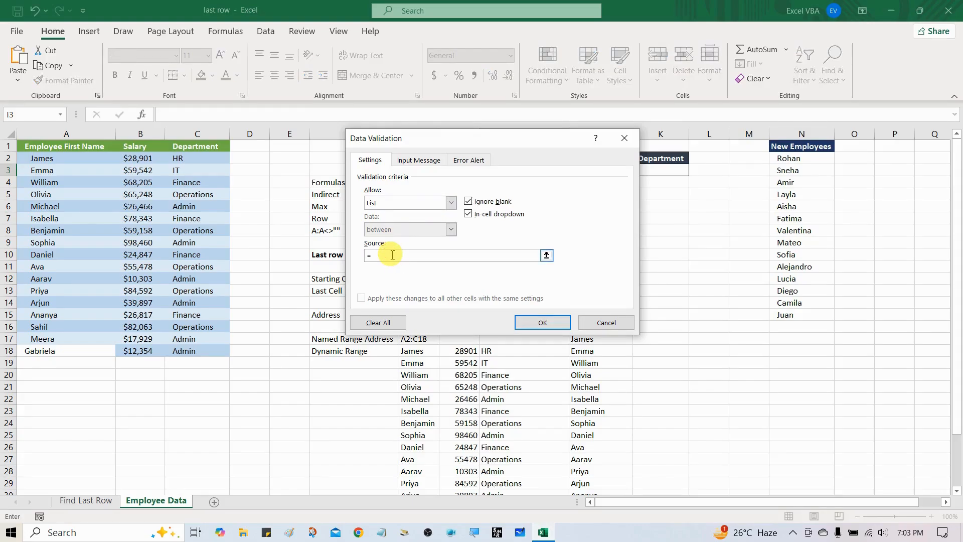
key(F3)
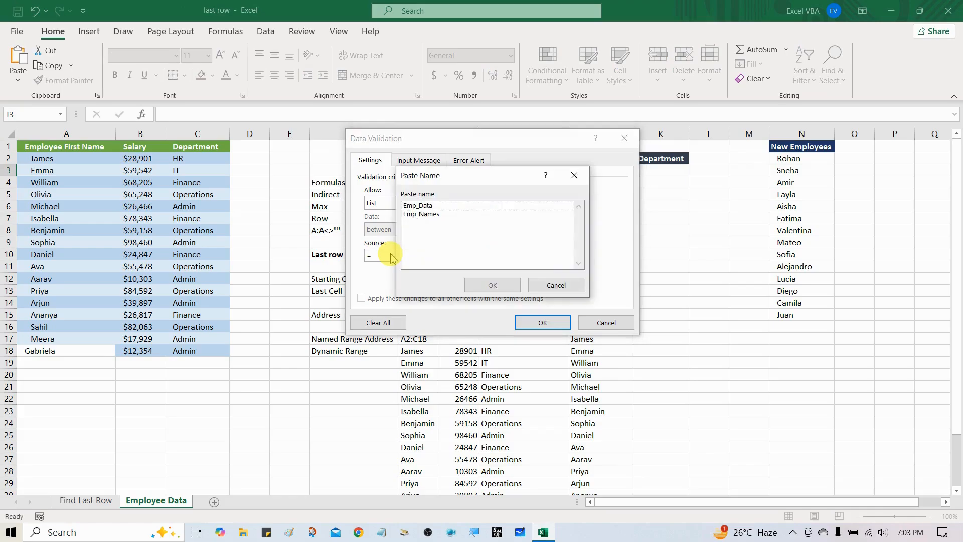
drag(444, 181, 495, 181)
click(485, 215)
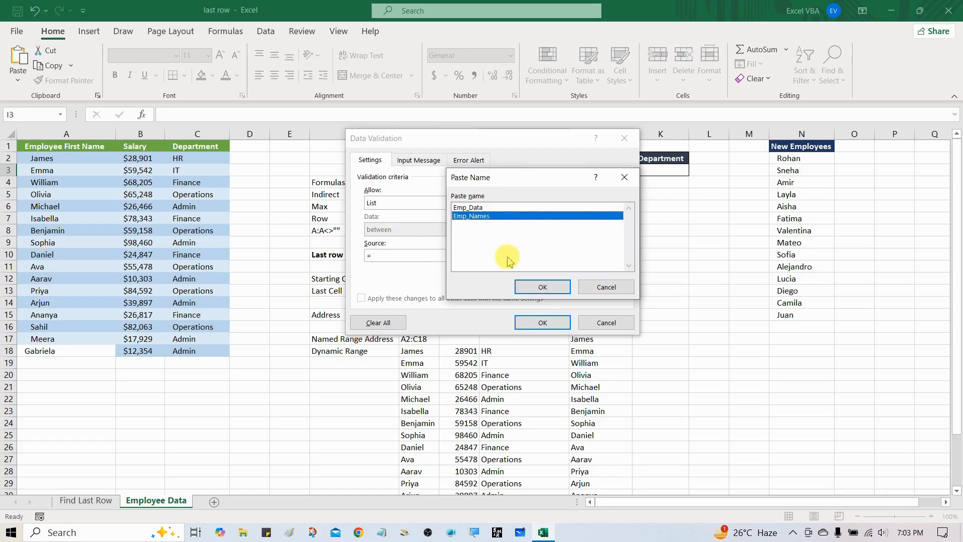
click(542, 288)
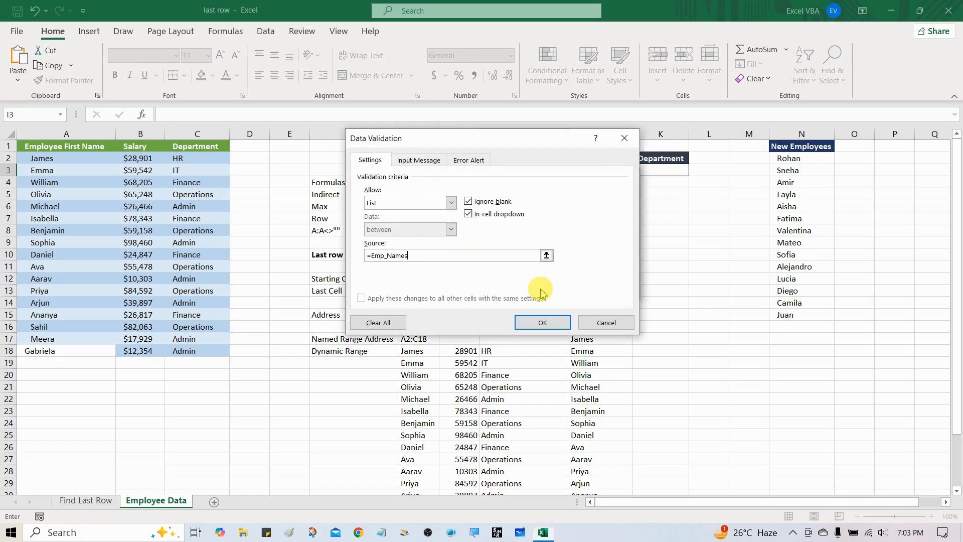
click(542, 323)
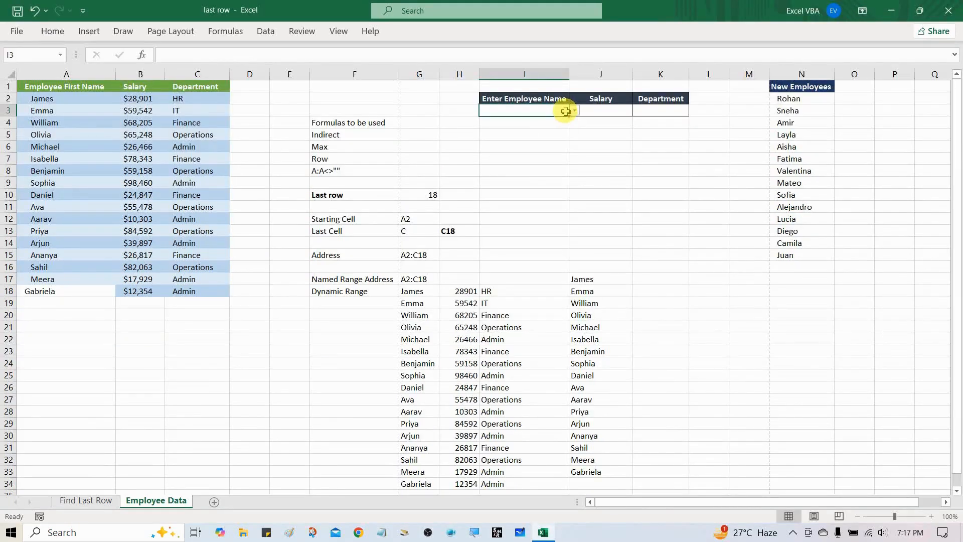
Examine the employee dropdown list in cell I3 through to its last entry.
click(574, 110)
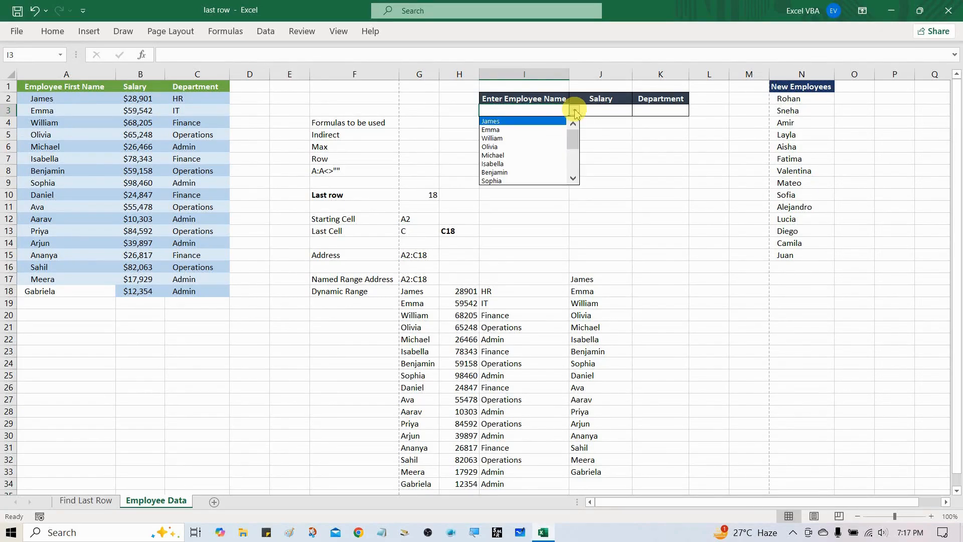
drag(573, 137, 573, 176)
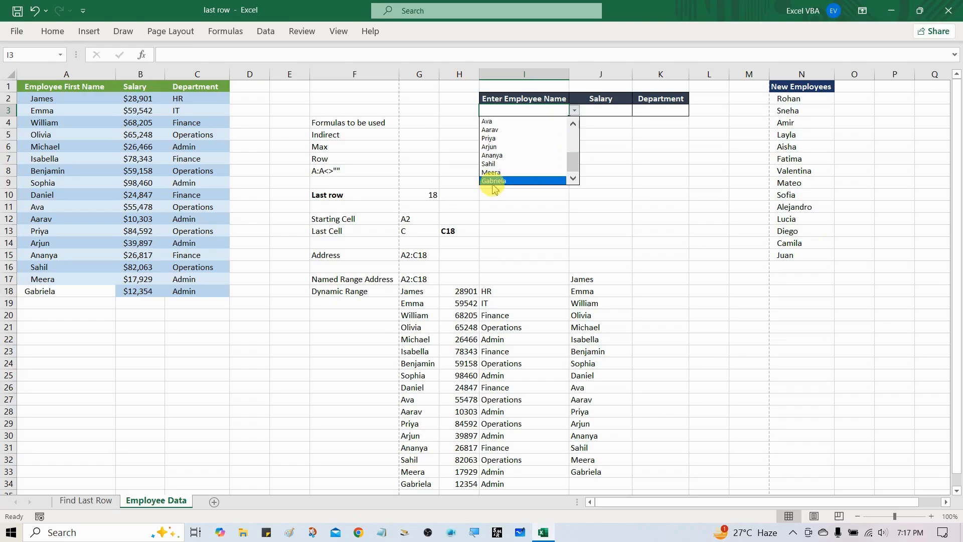
Copy the last name in the New Employees list, cell N15, into cell A19 below the employee names.
click(787, 253)
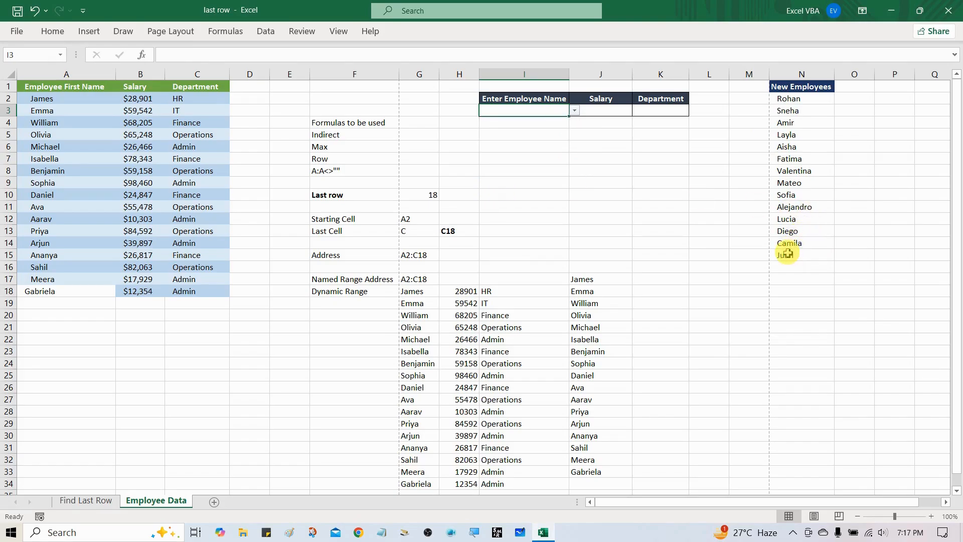
key(ctrl+c)
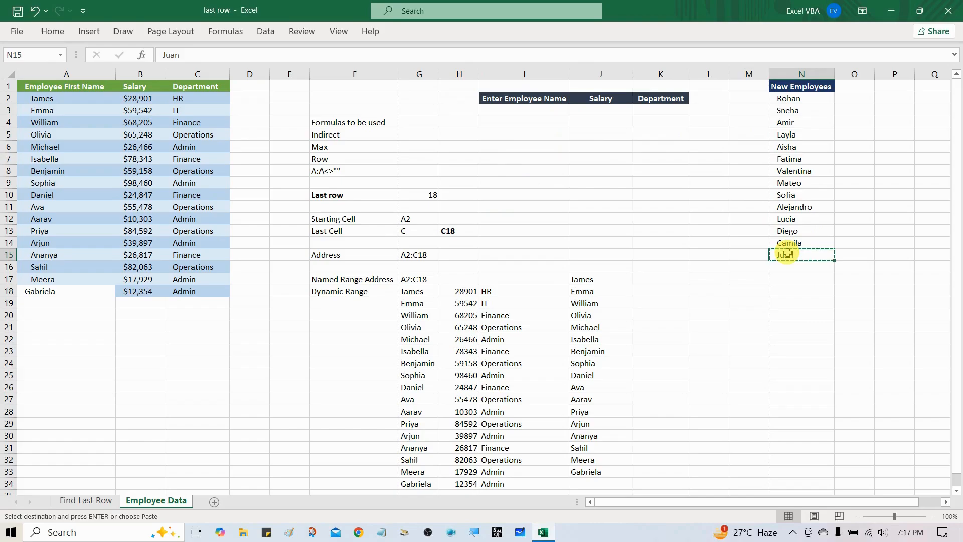
click(89, 307)
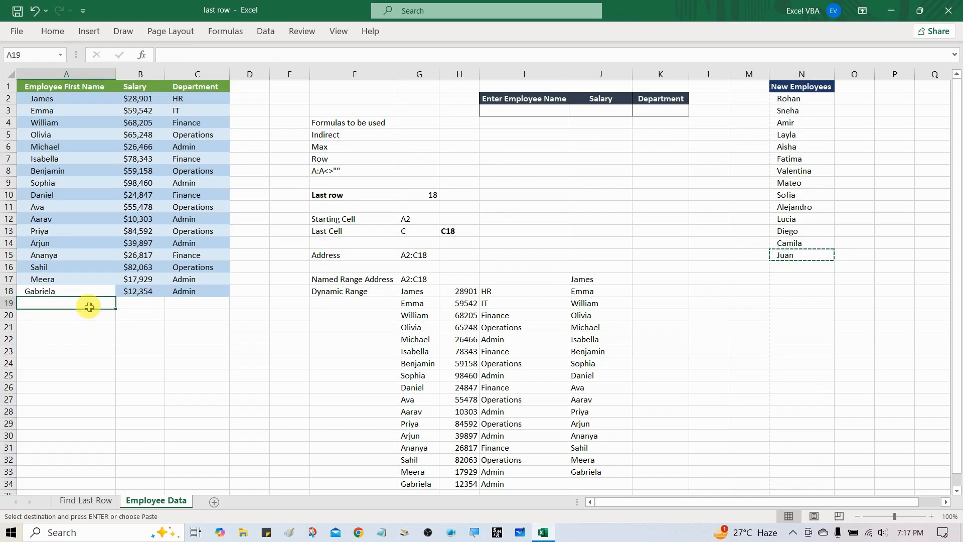
key(ctrl+v)
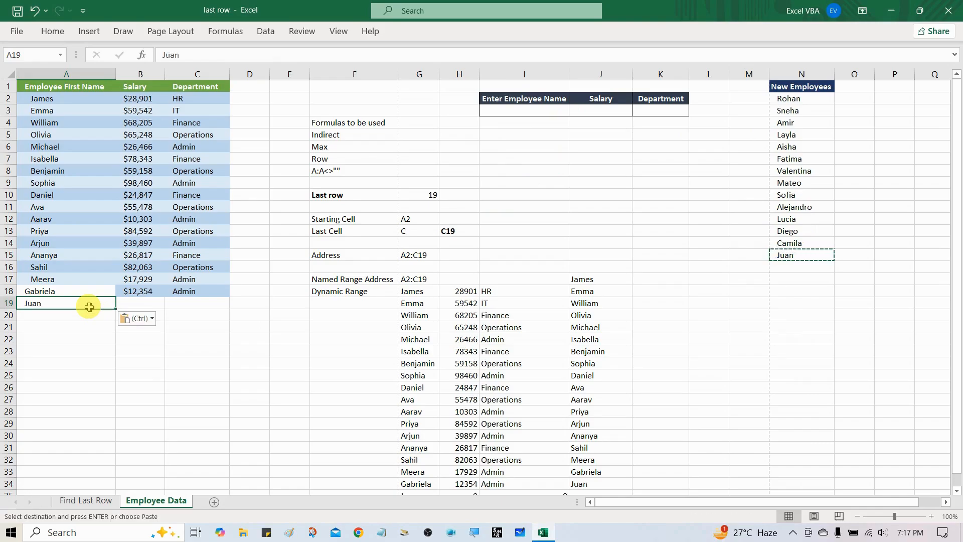
Complete the new employee's record in row 19 with salary 20000 in B19 and department ADMIN in C19.
click(135, 303)
text(2000)
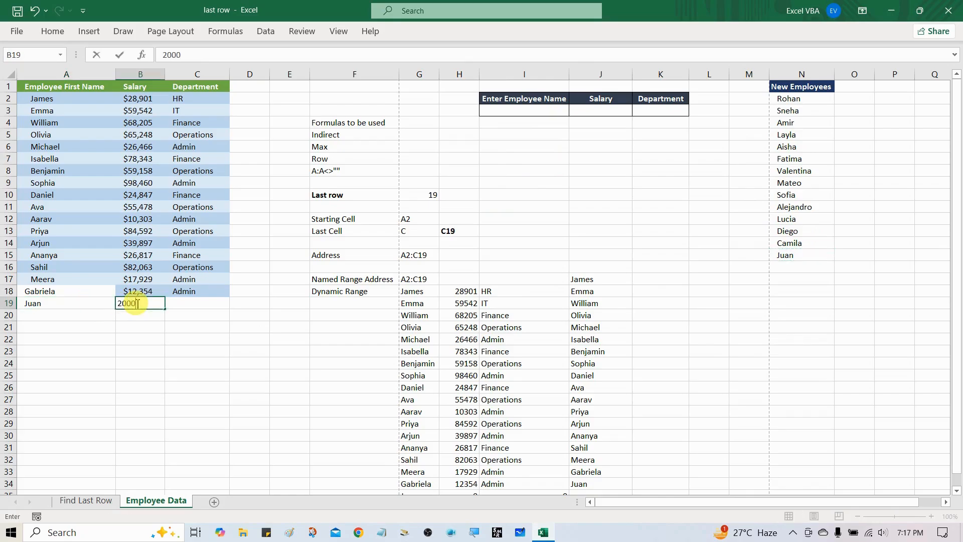
text(0)
key(Tab)
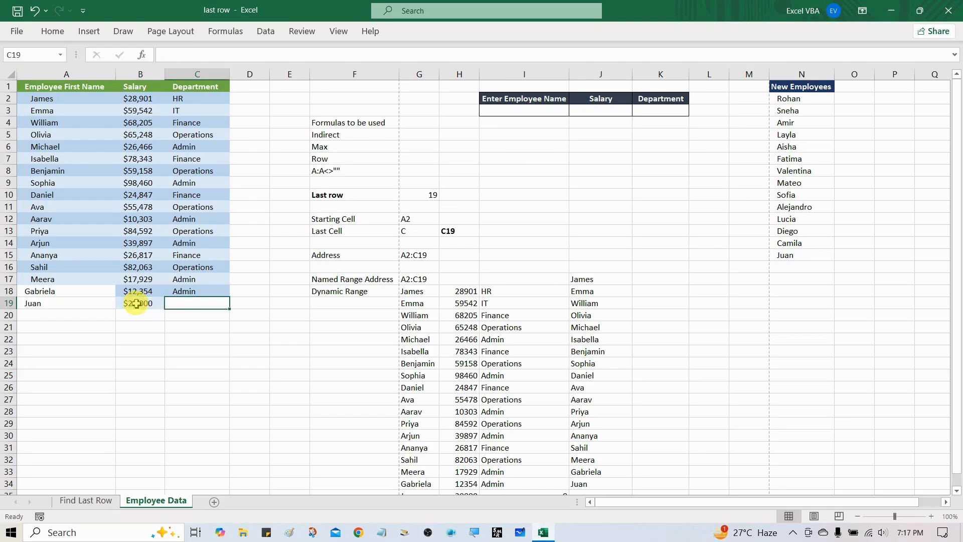
text(AD)
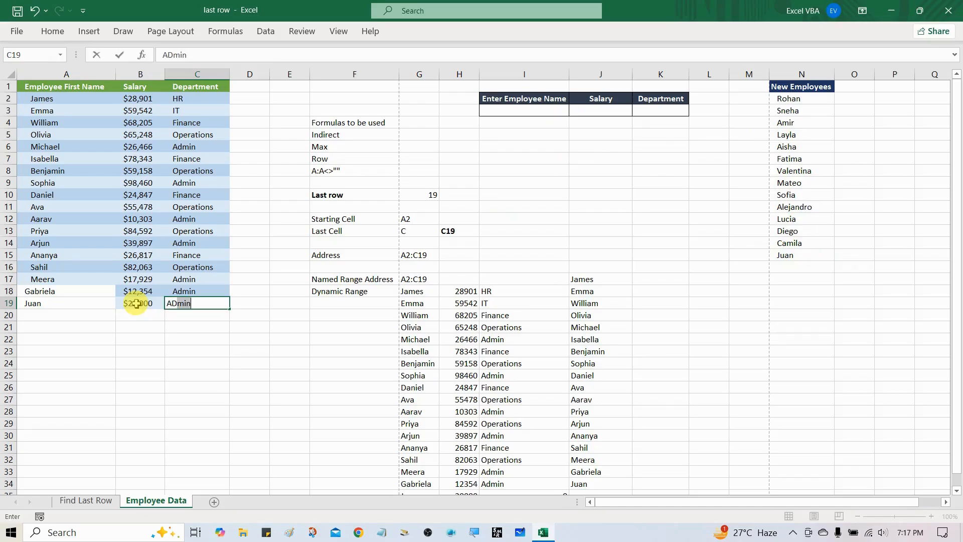
key(BackSpace)
text(MIN)
key(Tab)
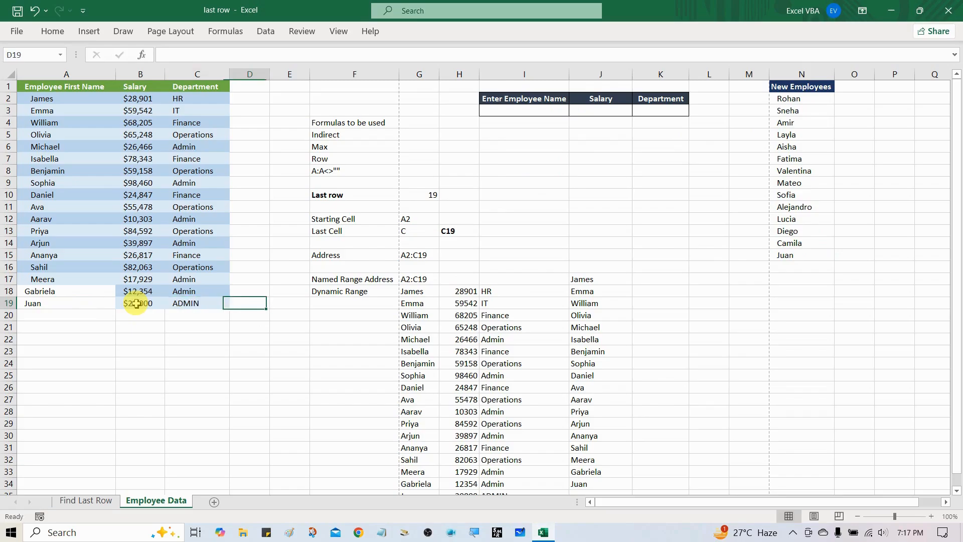
Check the end of the employee dropdown list in cell I3 for the name added in A19.
click(63, 304)
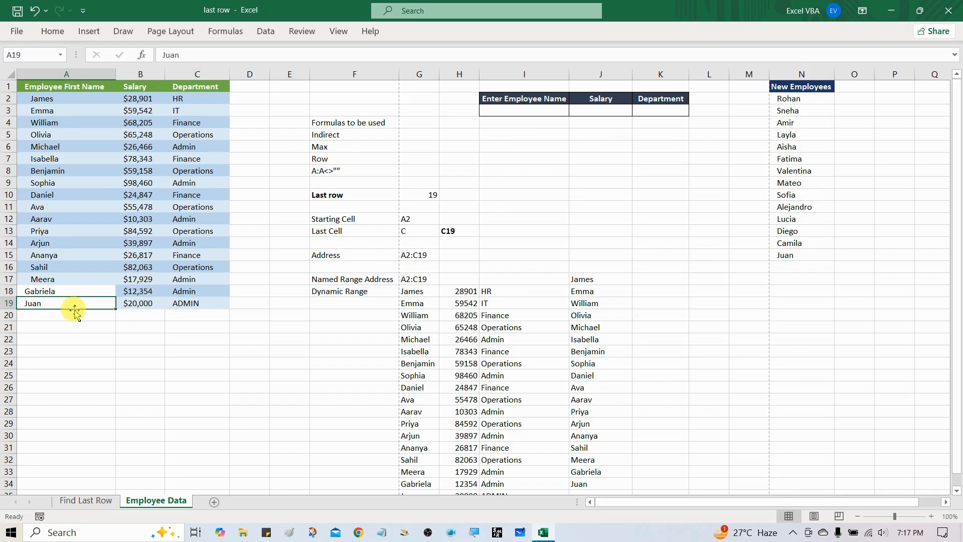
click(558, 110)
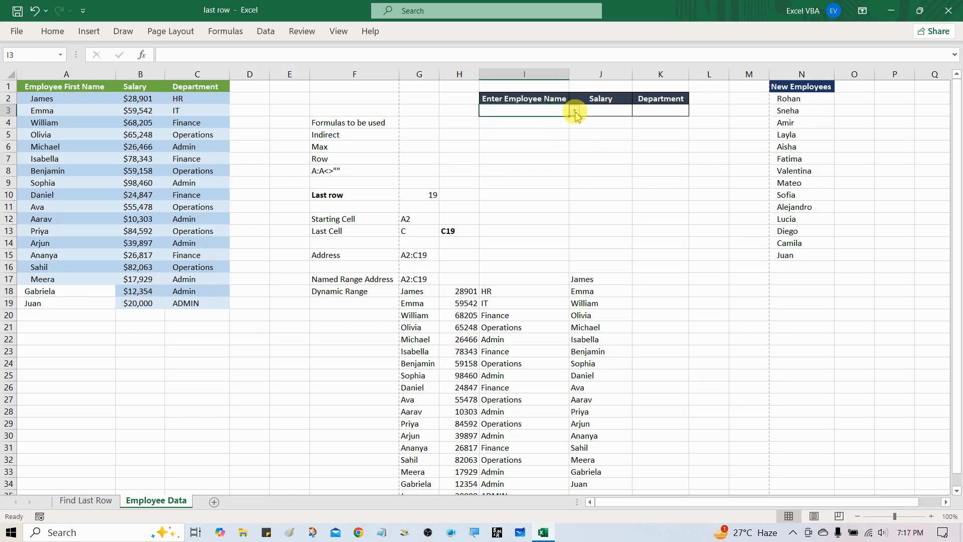
click(574, 111)
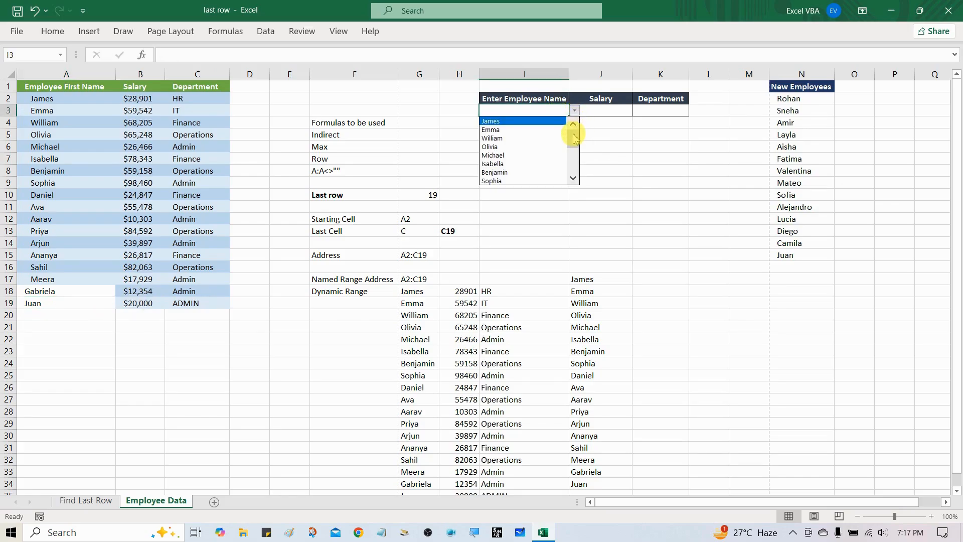
drag(574, 136, 576, 169)
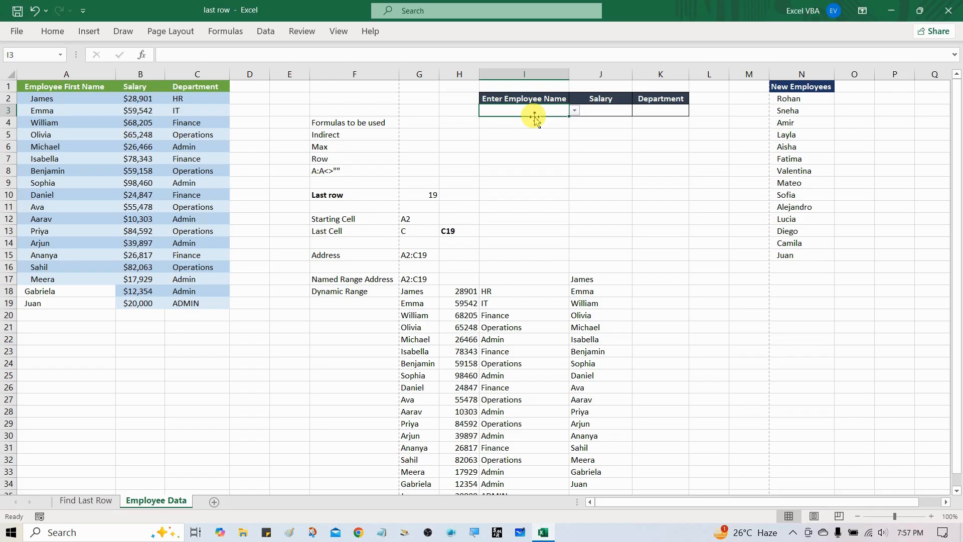
Begin a VLOOKUP formula in Salary cell J3 with I3 as the lookup value and the named range Emp_Data as the table array.
key(Right)
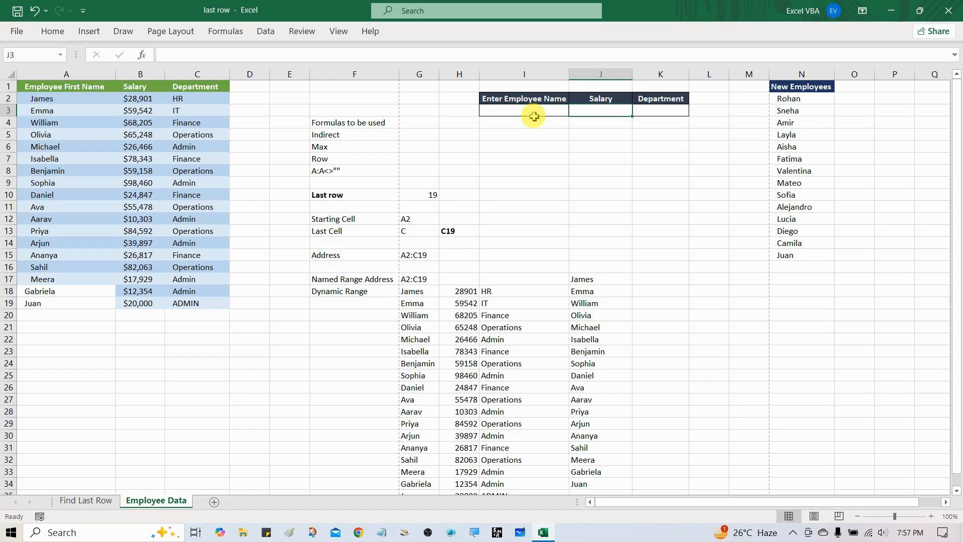
text(=)
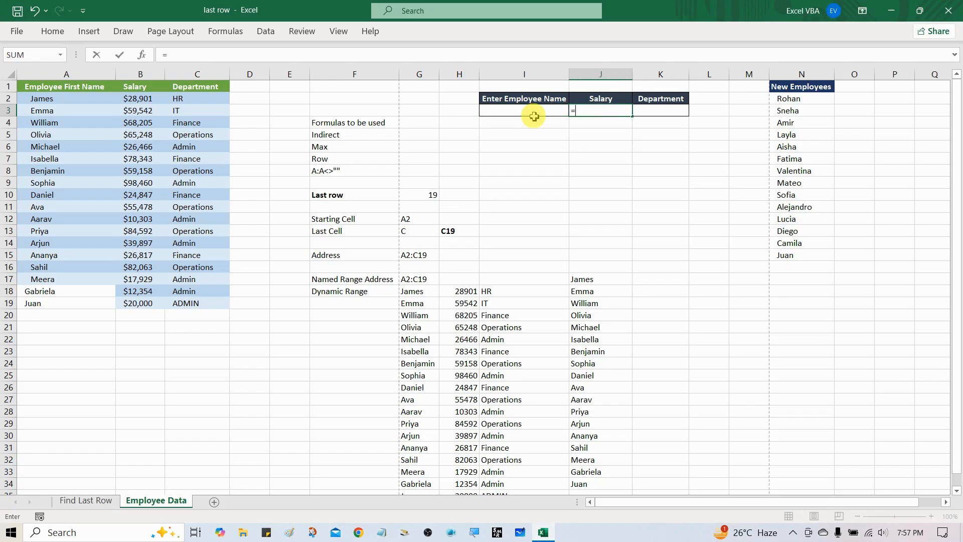
text(VLO)
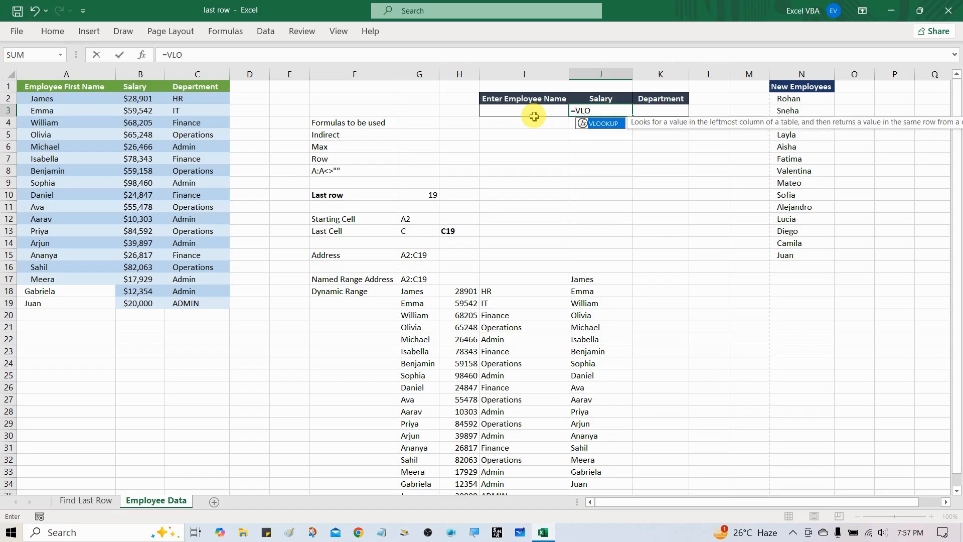
key(Tab)
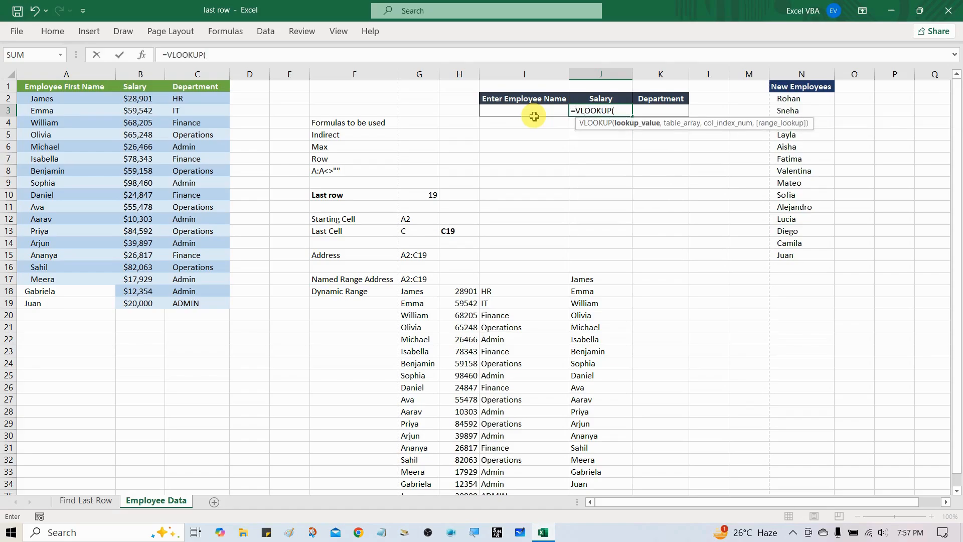
click(533, 116)
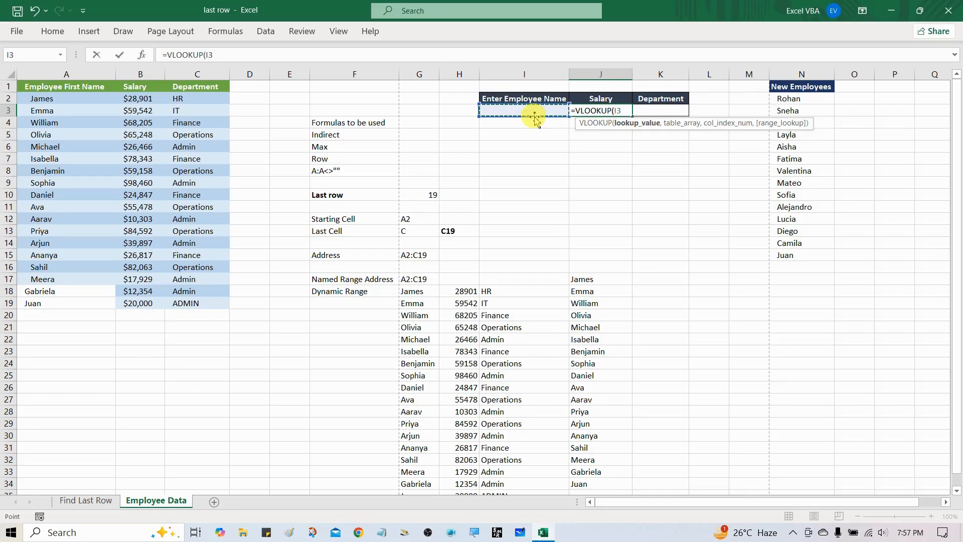
text(,)
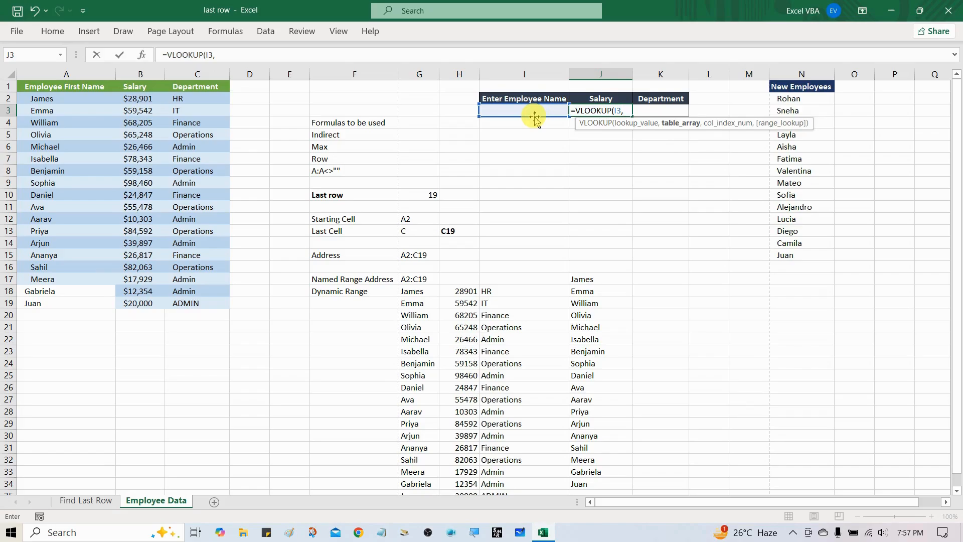
key(F3)
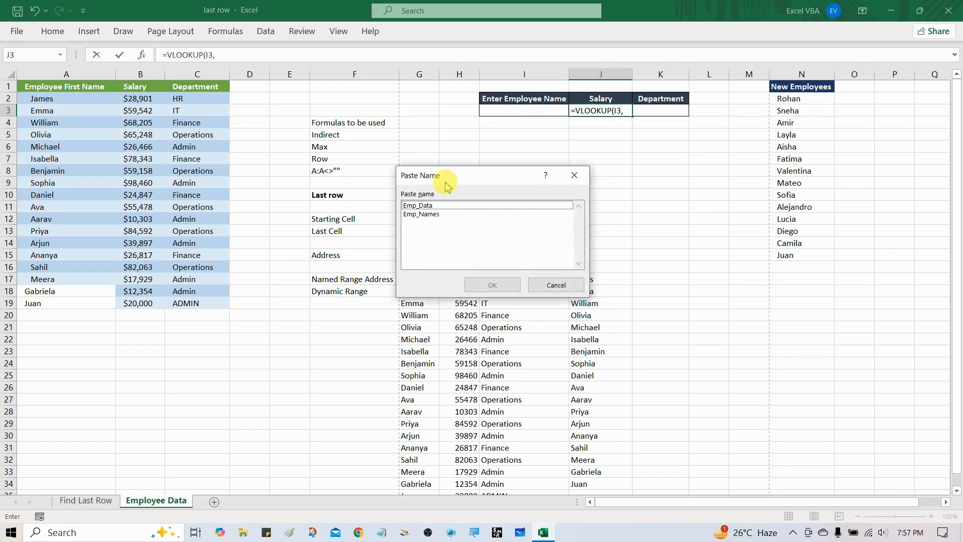
drag(447, 175, 453, 156)
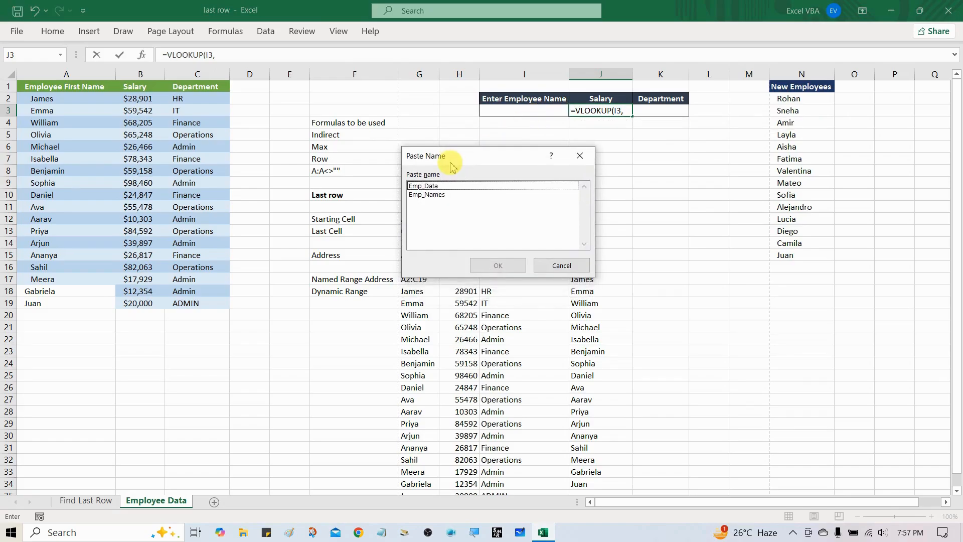
click(443, 195)
click(442, 187)
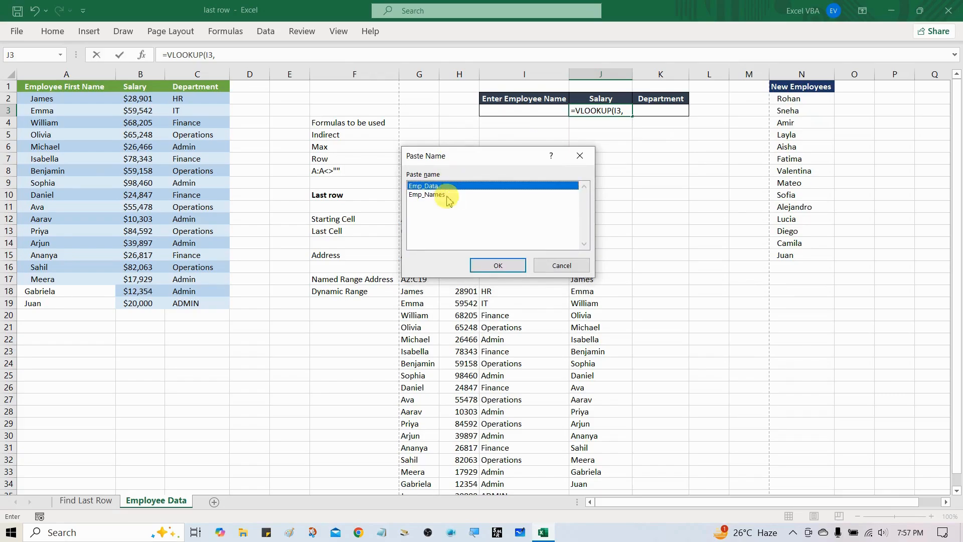
click(496, 268)
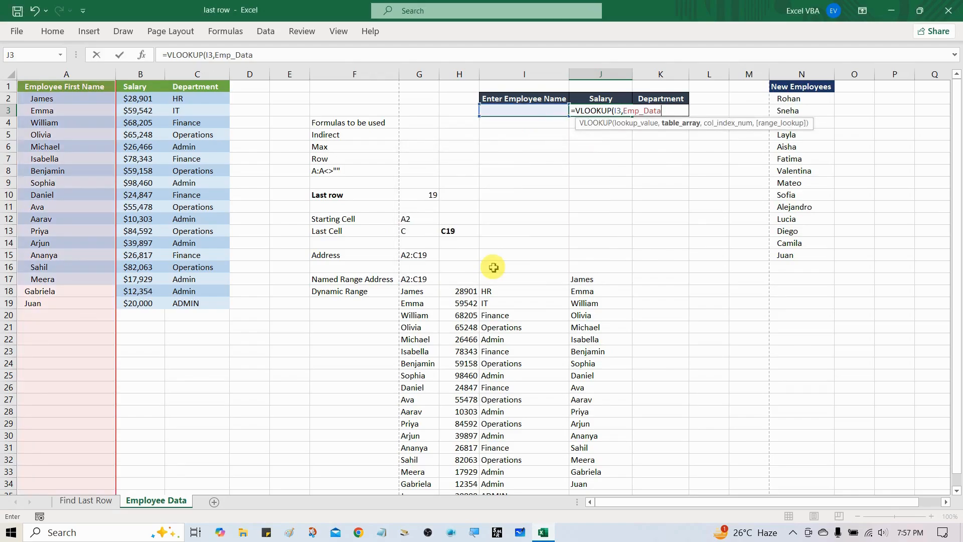
Complete the J3 formula as =VLOOKUP(I3,Emp_Data,2,0), using column index 2 and exact match.
text(,)
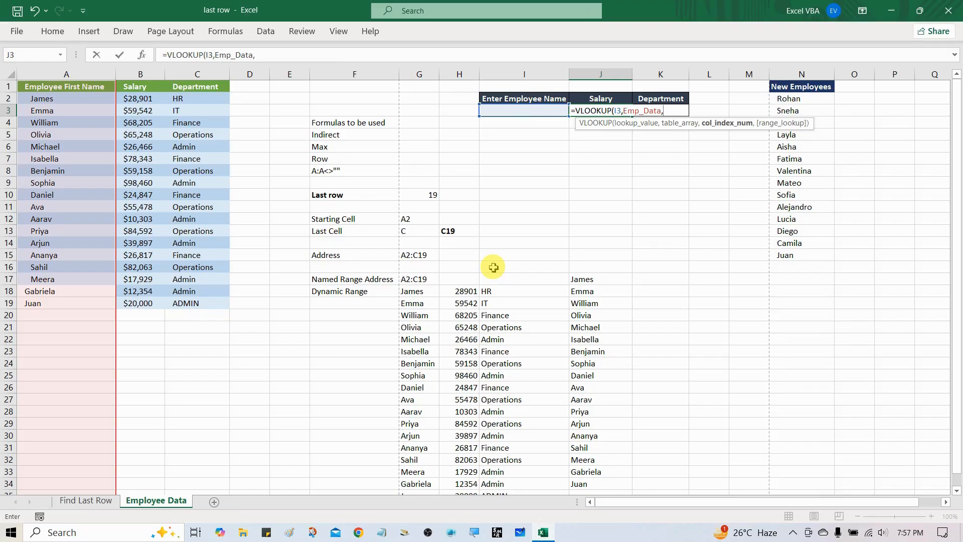
text(2)
text(,)
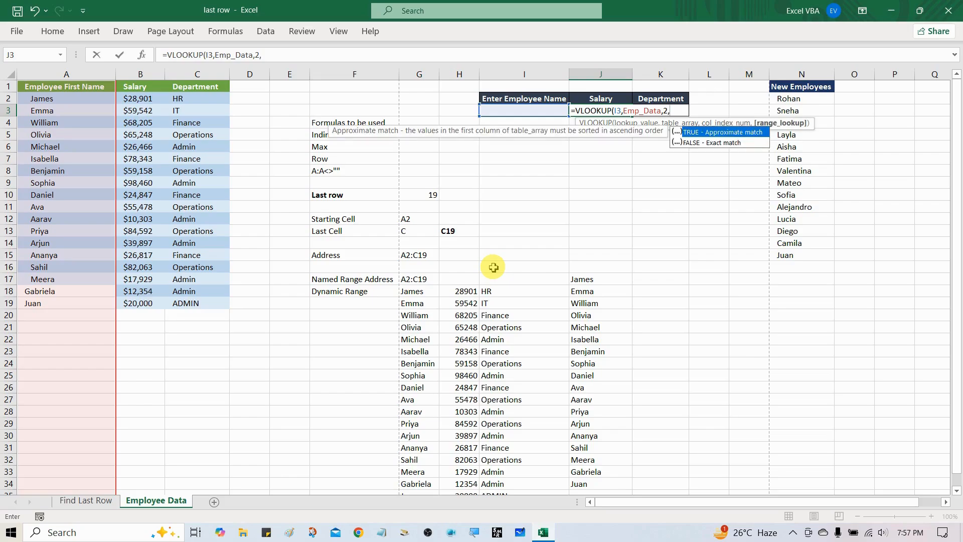
text(0)
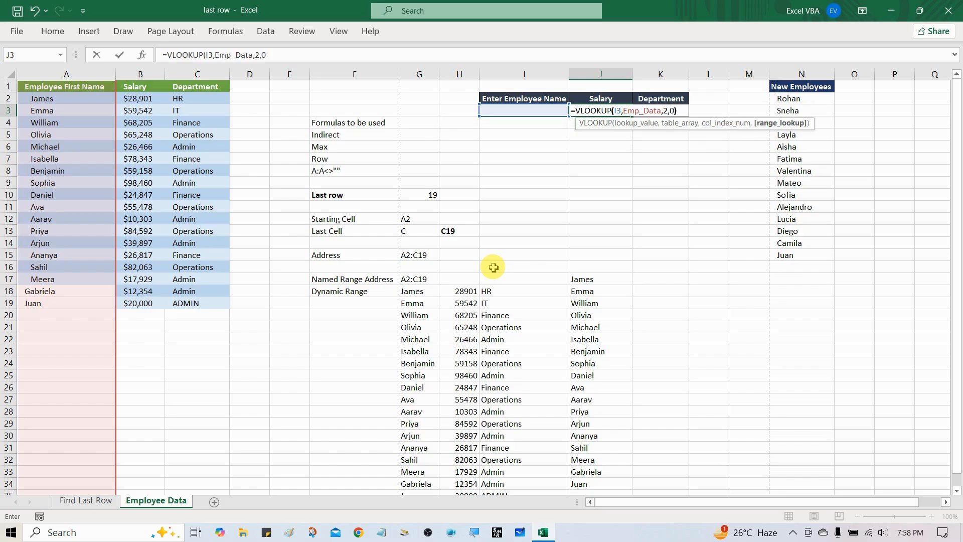
text())
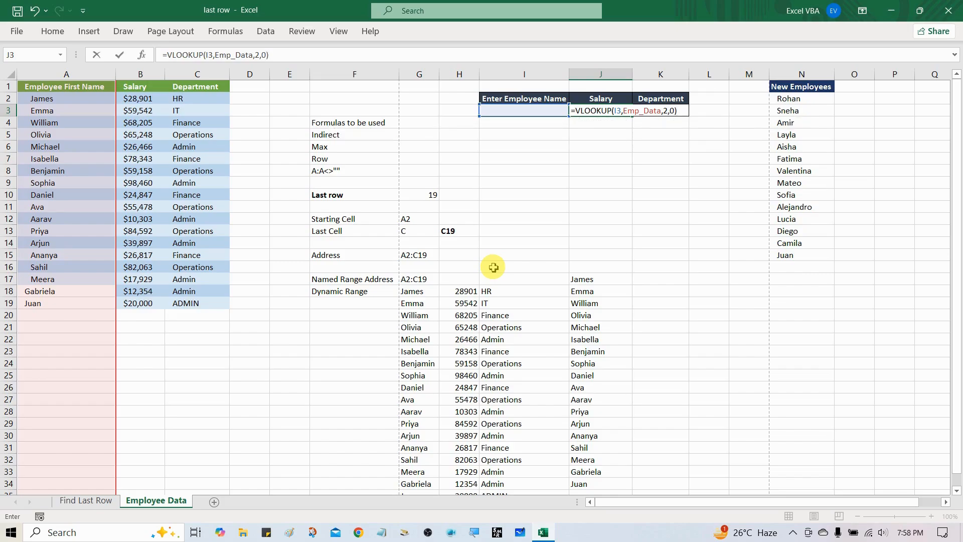
key(ctrl+Return)
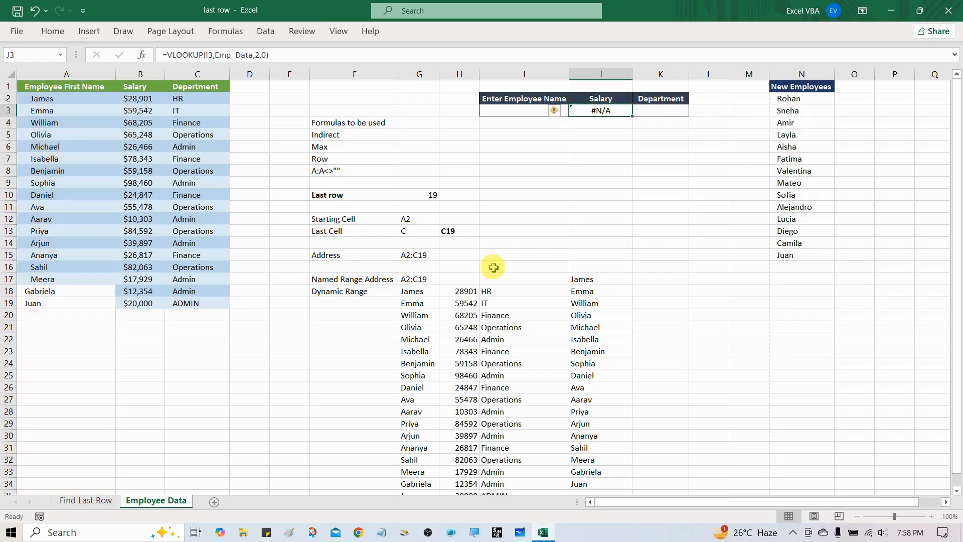
Choose the fourth employee from the dropdown list in cell I3.
key(Left)
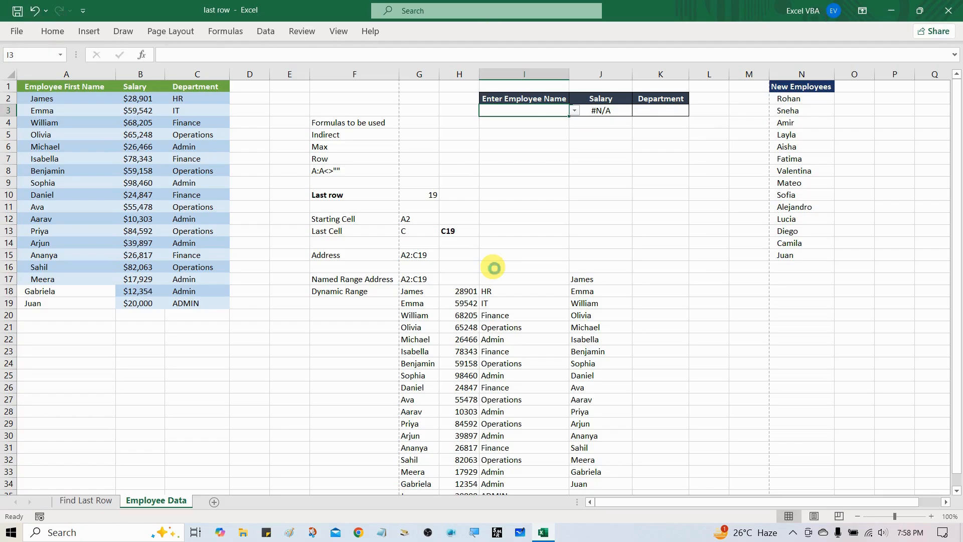
key(alt+Down)
key(Down)
key(Down)
key(Down)
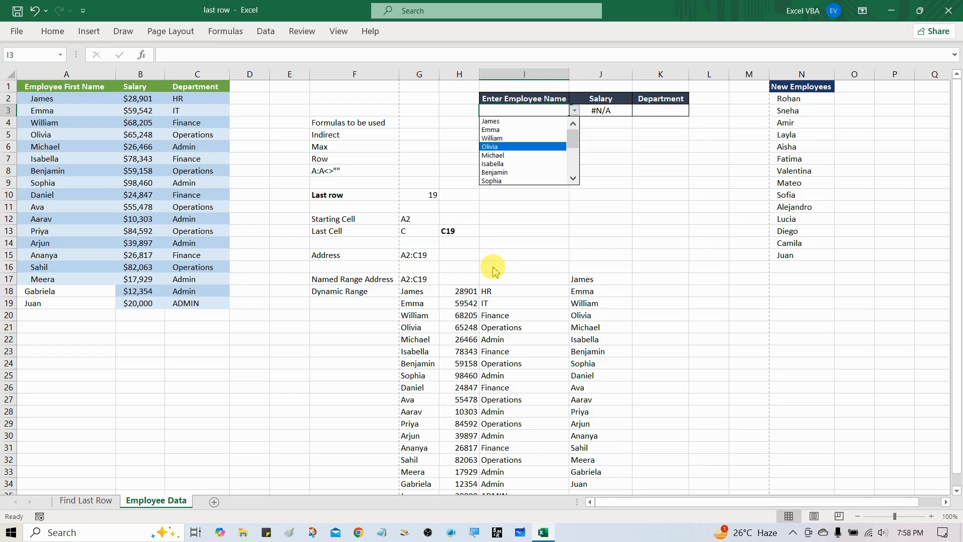
key(Return)
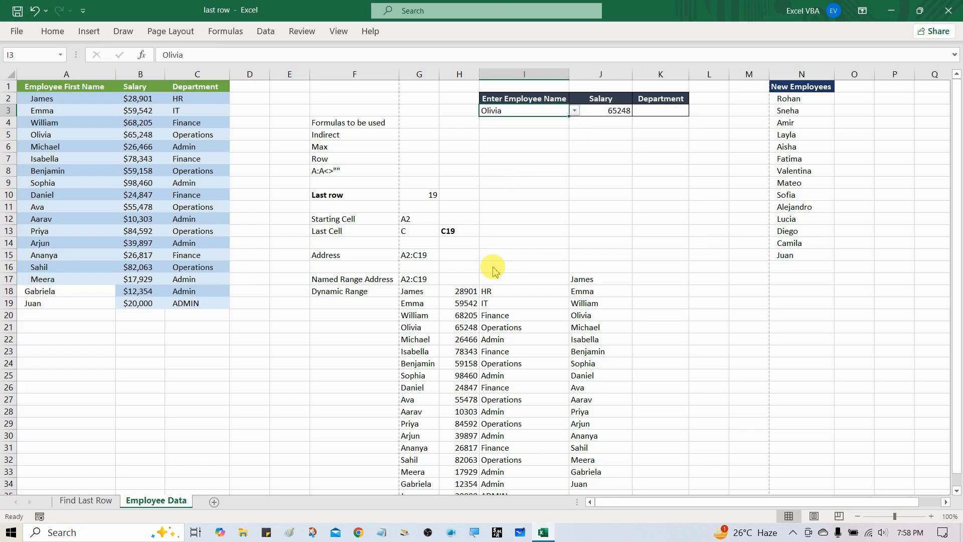
Compare the salary looked up in J3 with the selected employee's salary in cell B5.
click(596, 122)
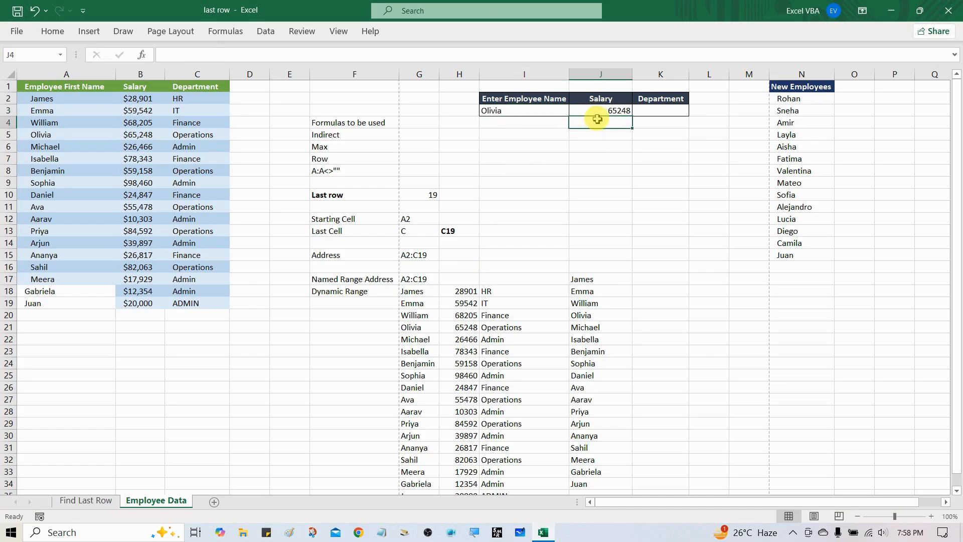
click(601, 111)
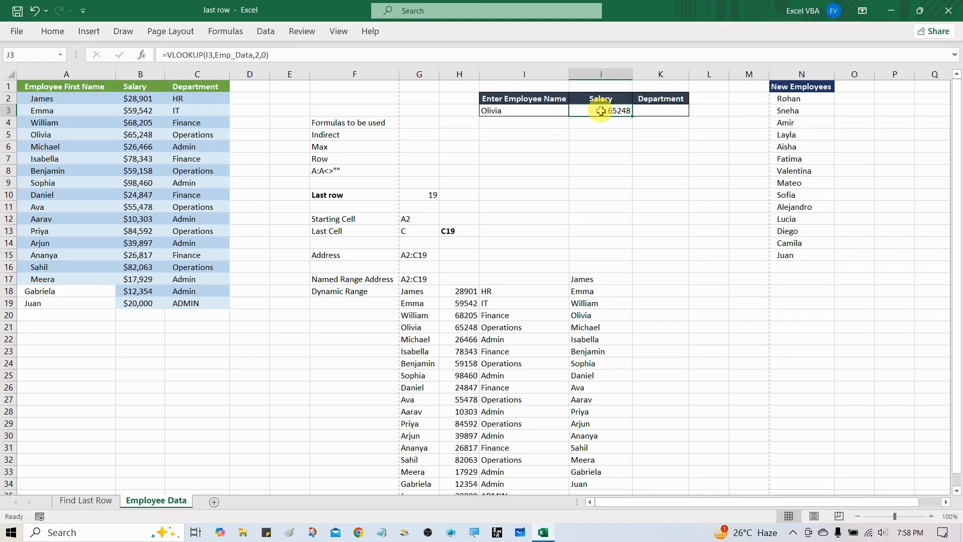
click(61, 136)
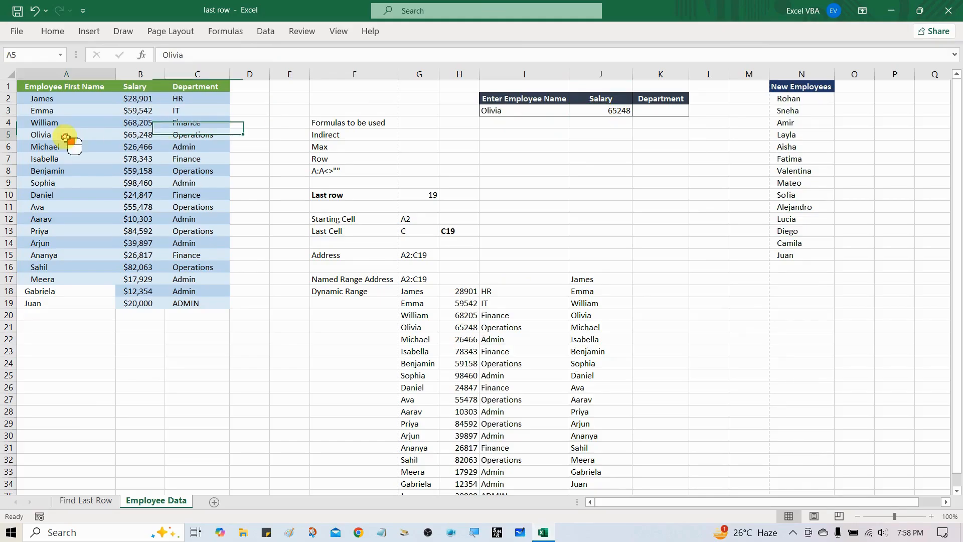
click(138, 136)
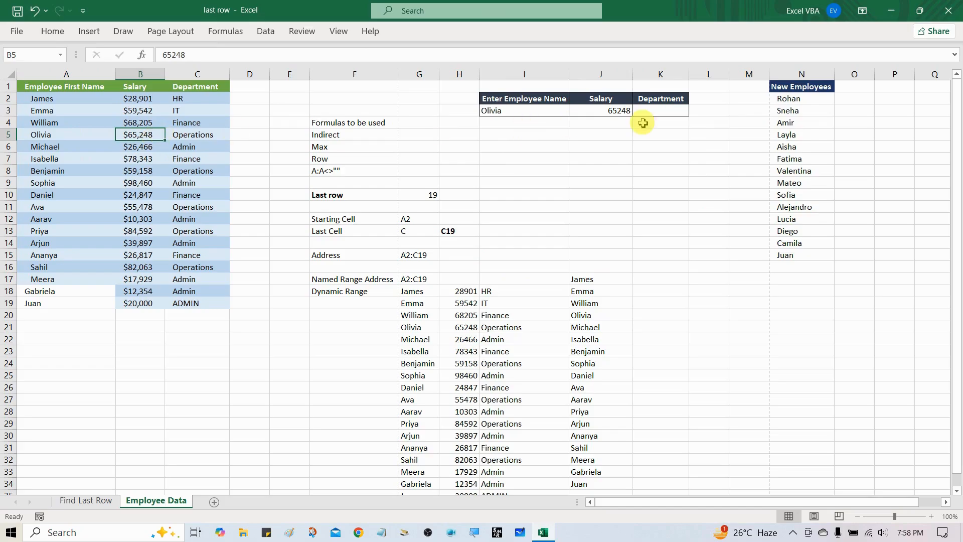
Begin a VLOOKUP formula in Department cell K3 with I3 as the lookup value and the named range Emp_Data as the table array.
click(662, 110)
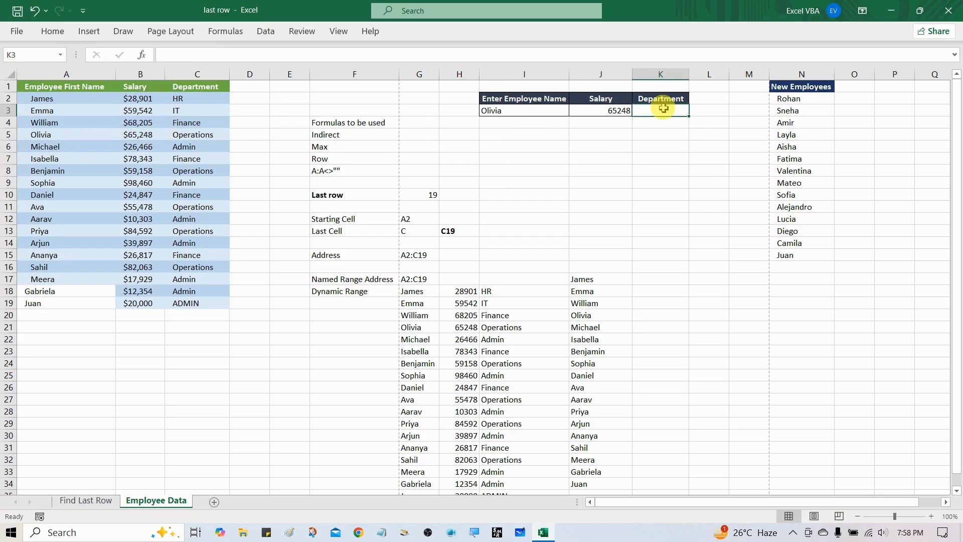
text(=VLOOKUP()
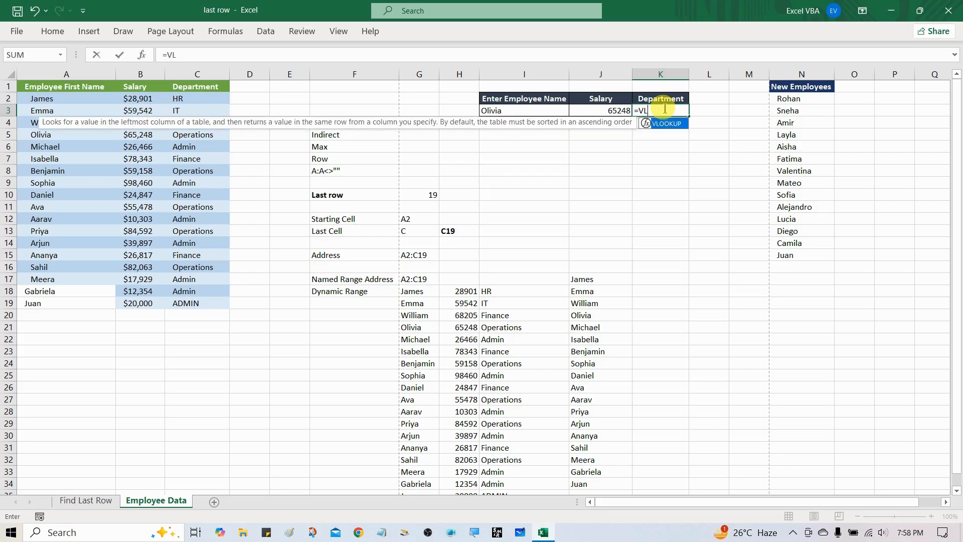
key(Left)
key(Left)
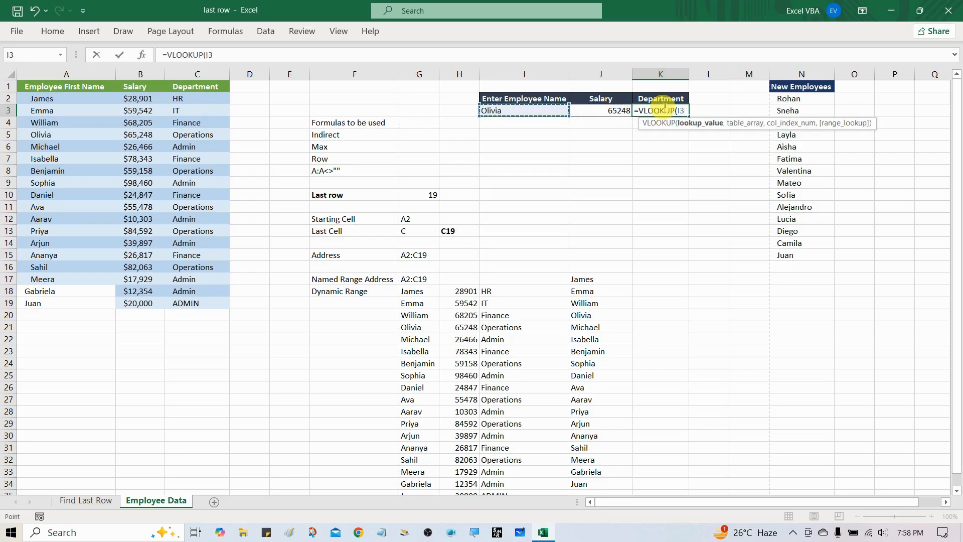
text(,)
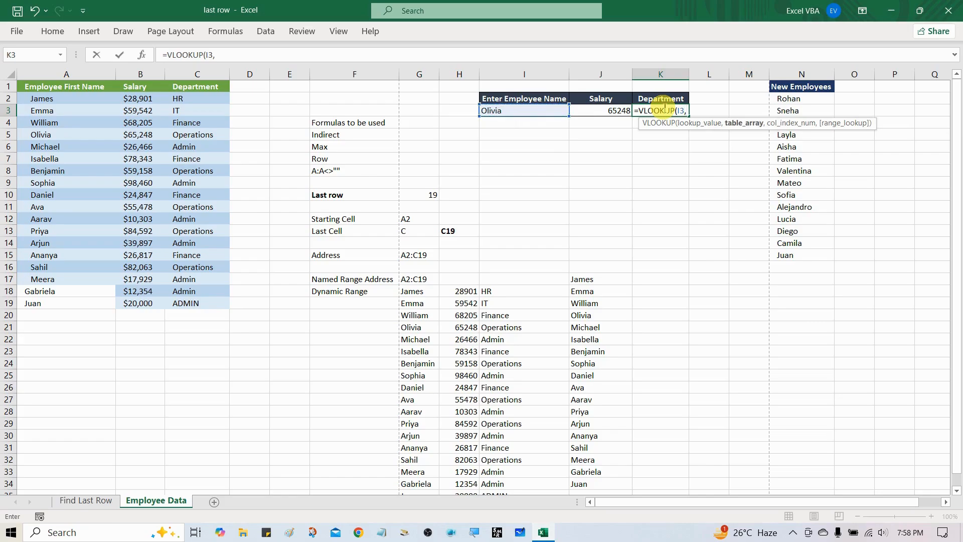
key(F3)
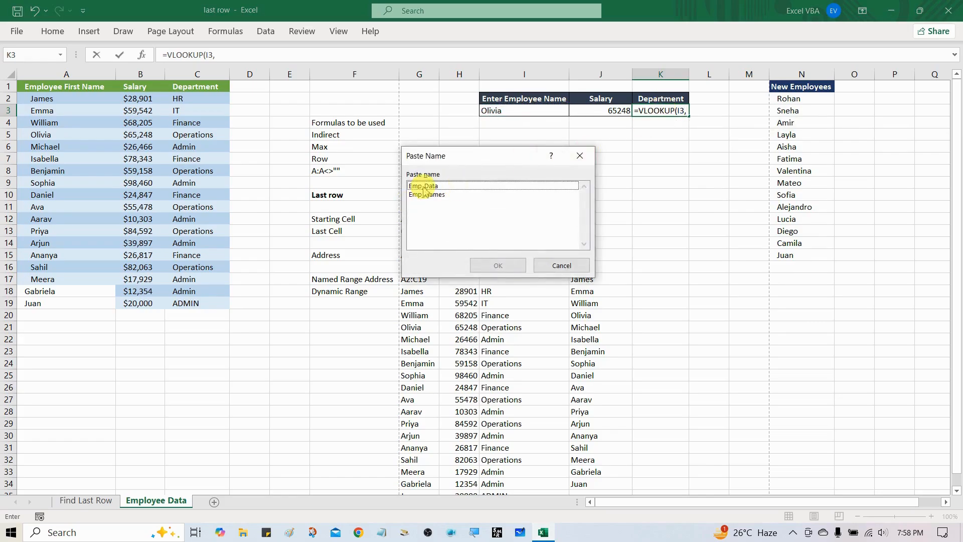
click(424, 186)
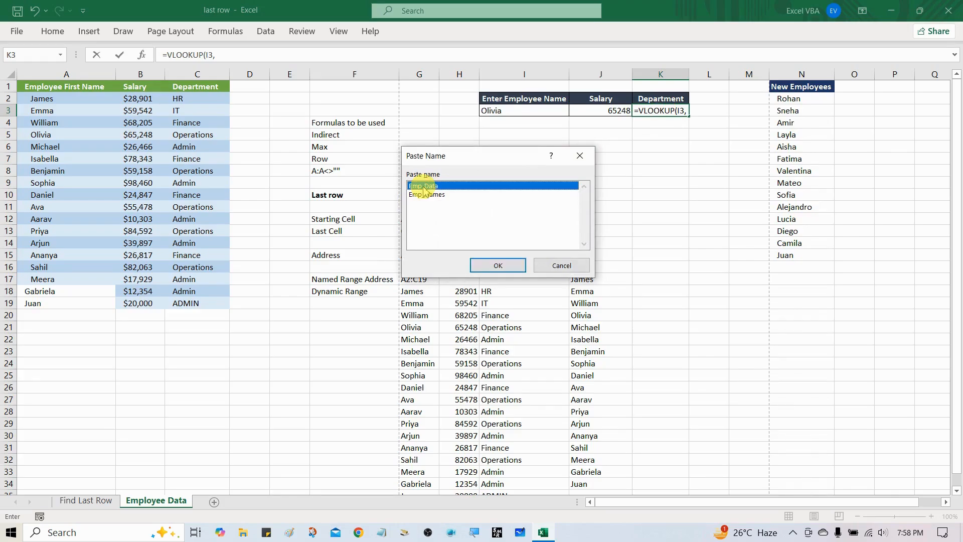
click(497, 265)
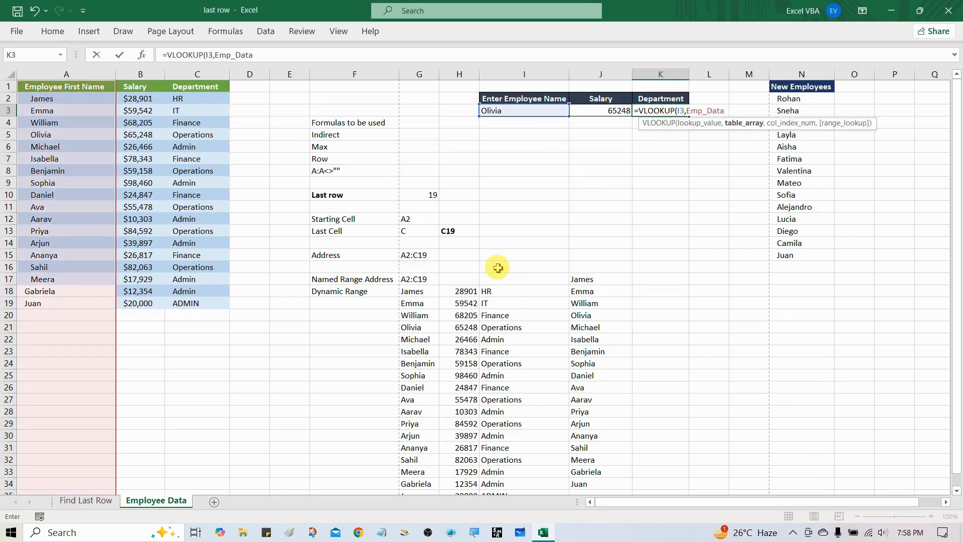
Complete the K3 formula as =VLOOKUP(I3,Emp_Data,3,0), using column index 3 and exact match.
text(,)
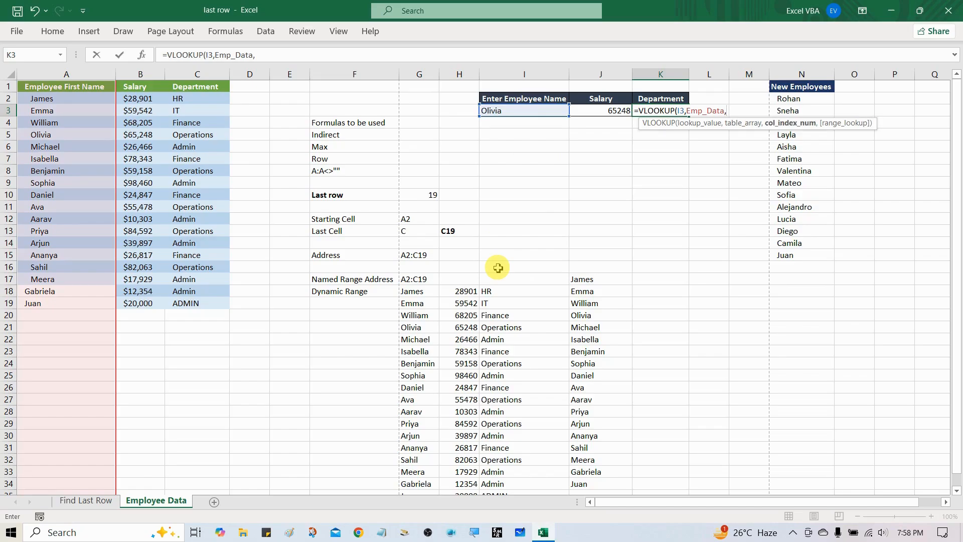
text(3,0)
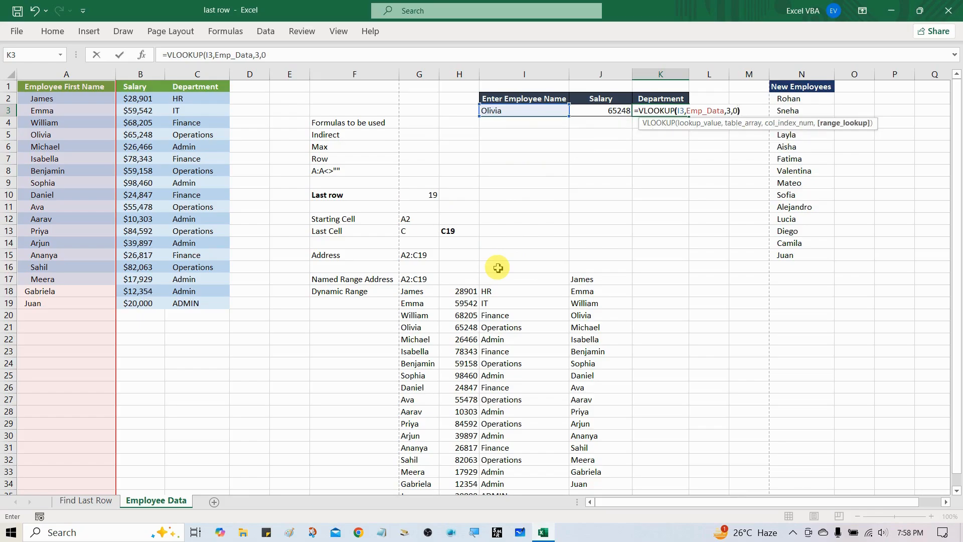
text())
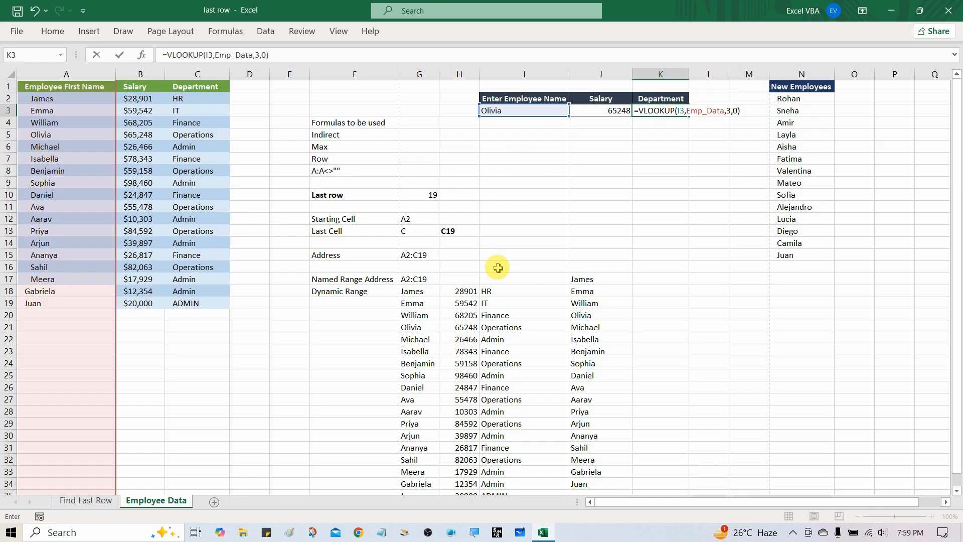
key(Return)
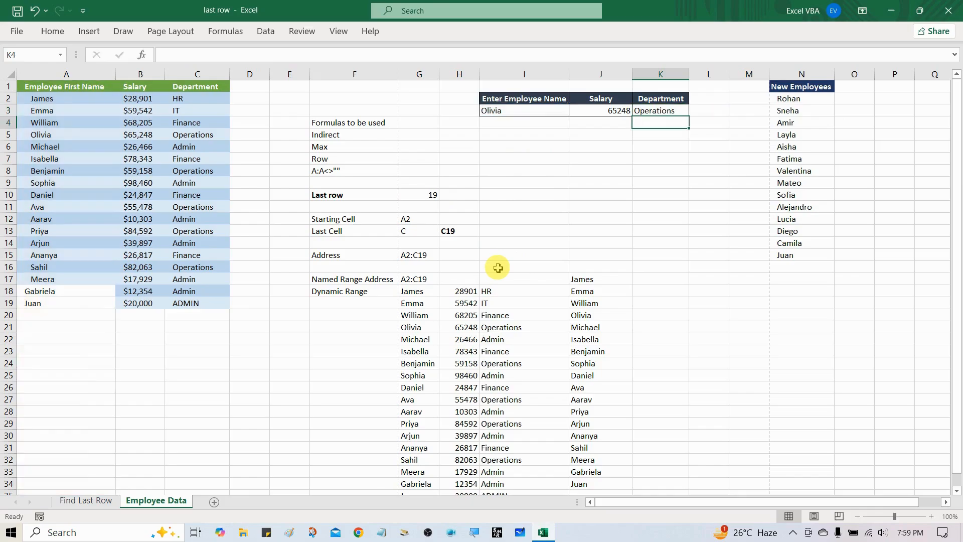
Choose the eighth employee from the dropdown list in cell I3.
click(139, 135)
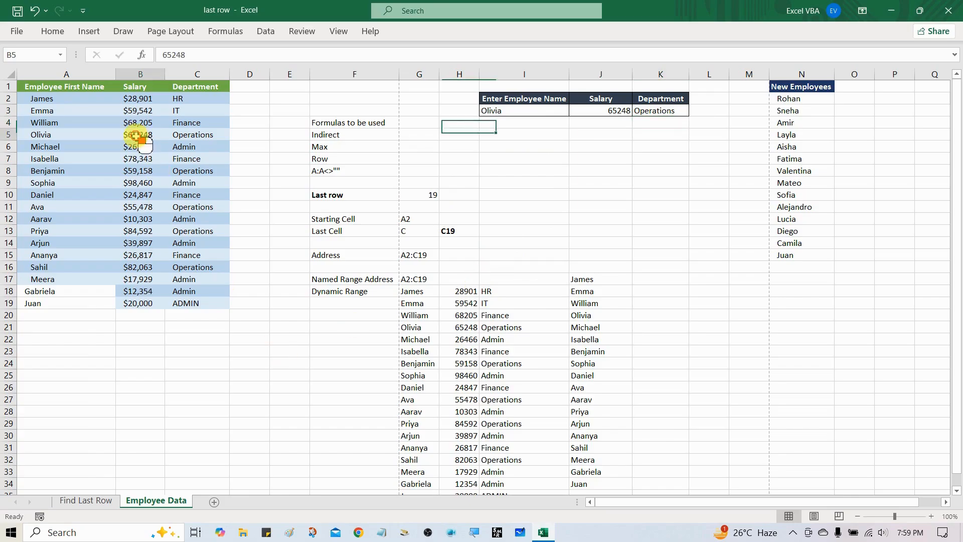
click(523, 110)
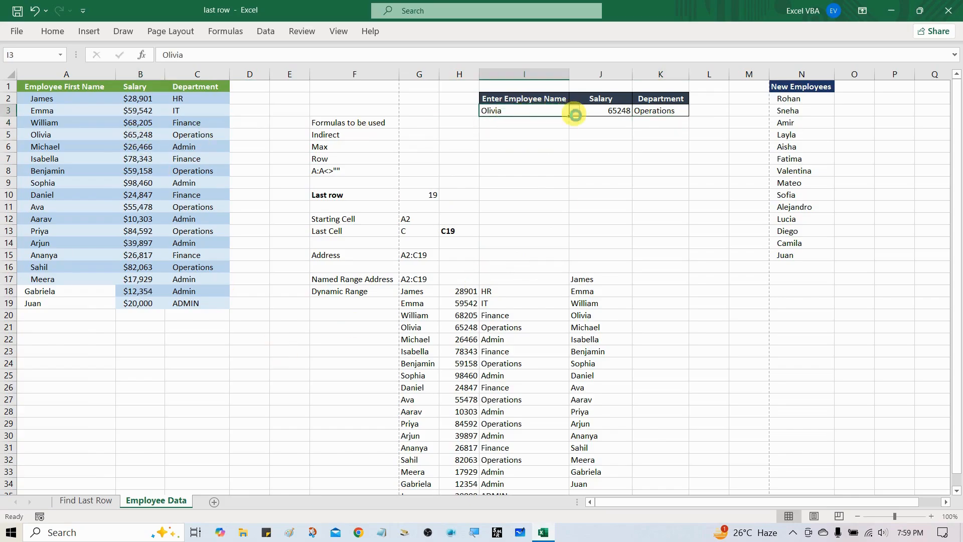
click(574, 110)
click(541, 156)
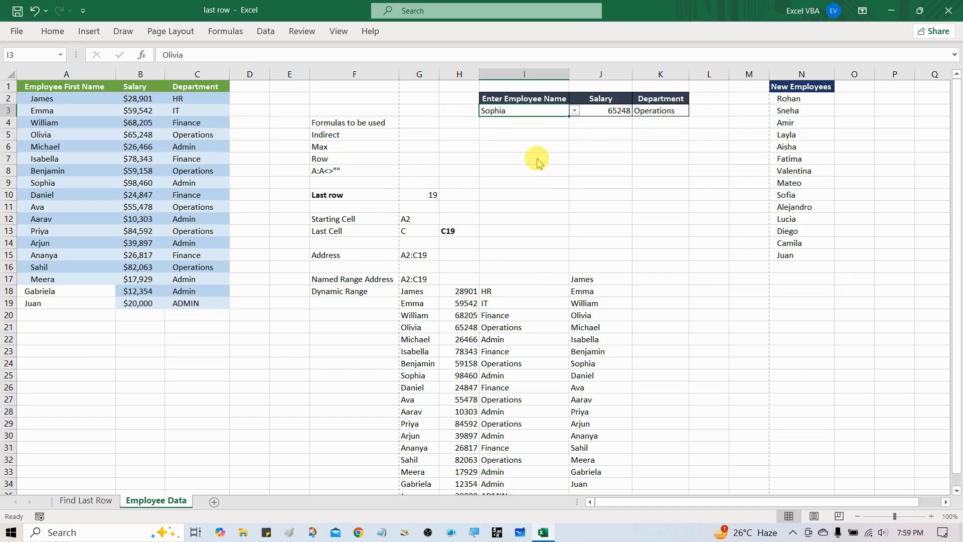
click(785, 134)
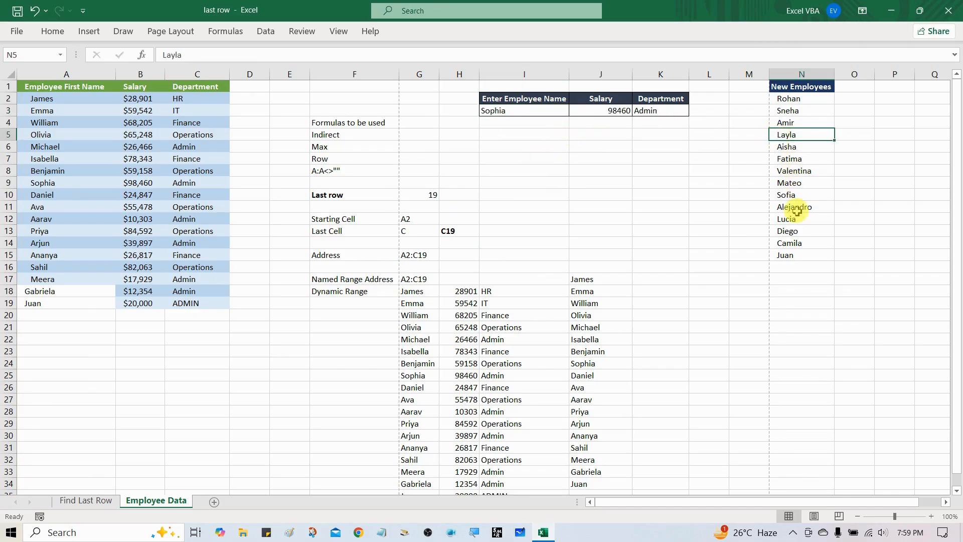
click(33, 314)
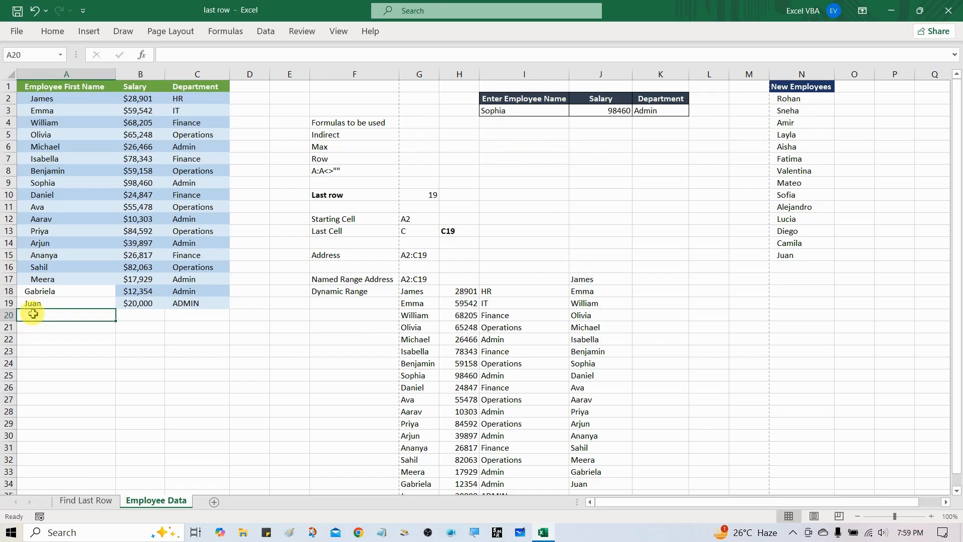
click(135, 314)
click(175, 314)
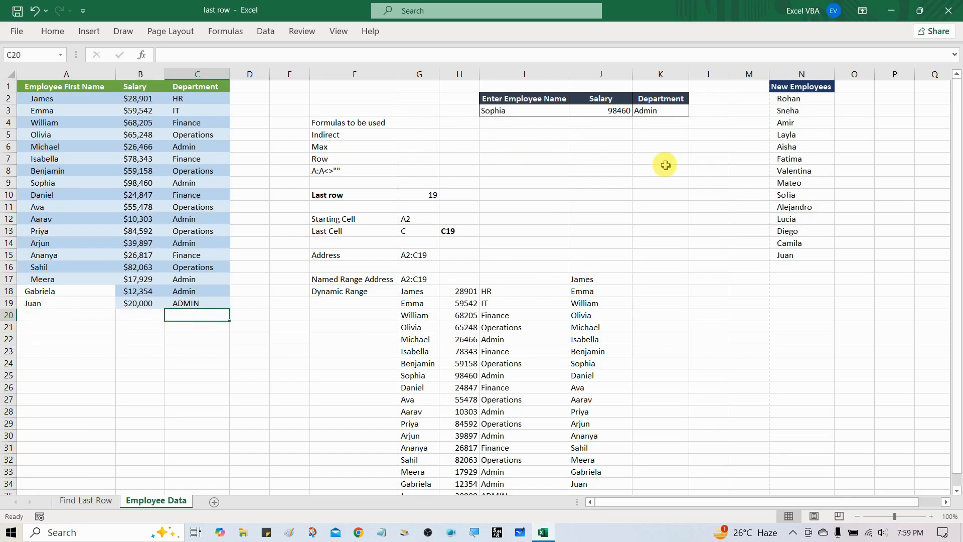
Open the employee dropdown in cell I3 and check the last entries of its list.
click(538, 108)
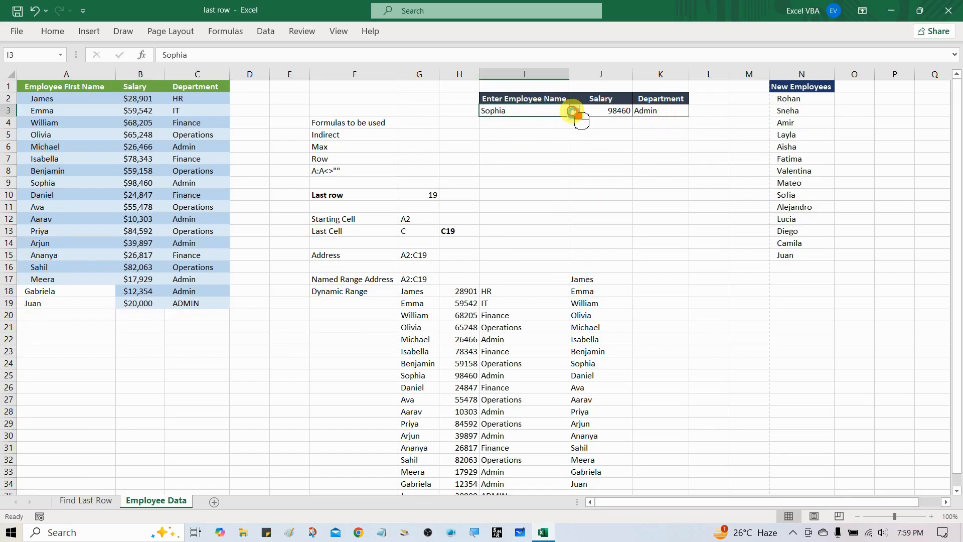
click(572, 111)
drag(572, 161, 575, 177)
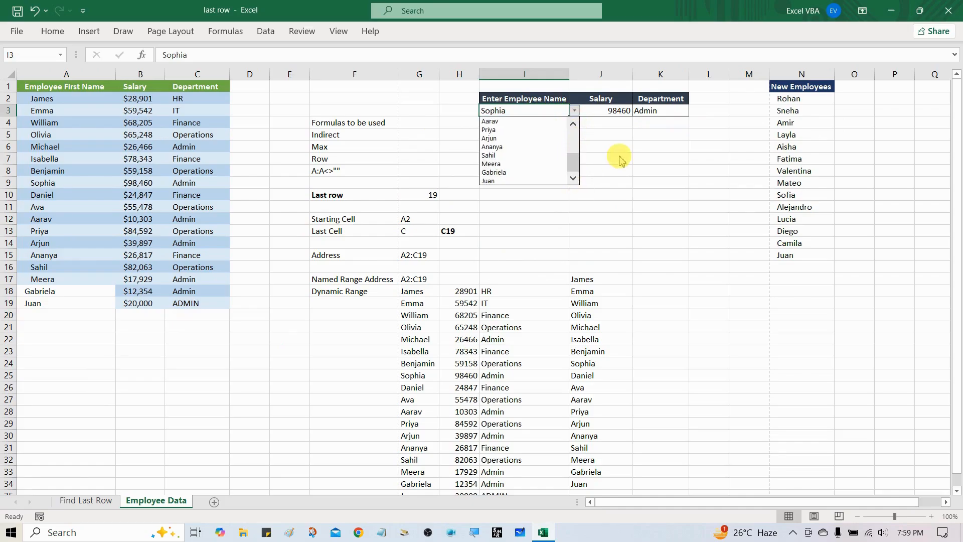